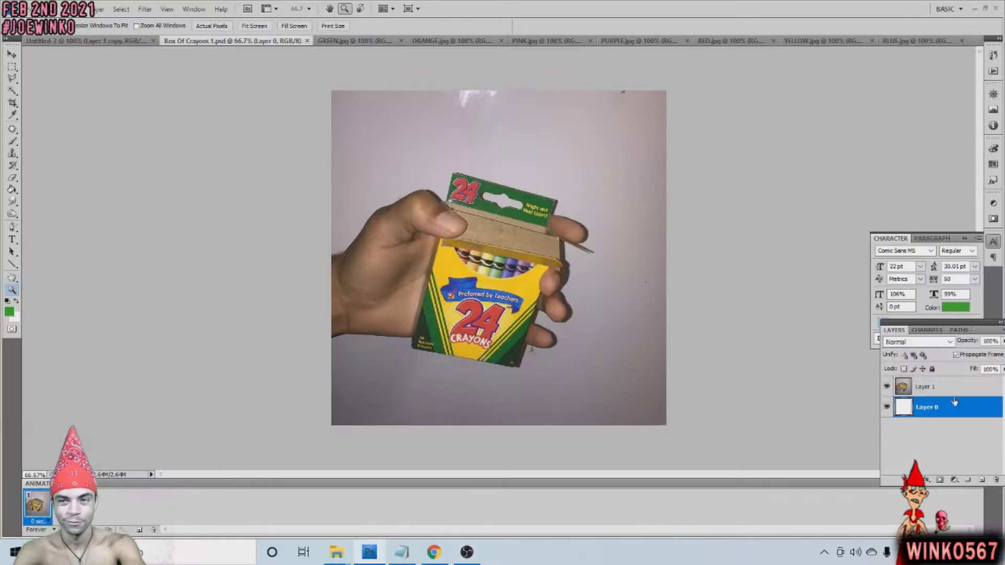
Enlarge the crayon box photo to 130%, then duplicate the orange crayon layer and delete its tip.
{"action": "left_click", "coordinate": [131, 229]}
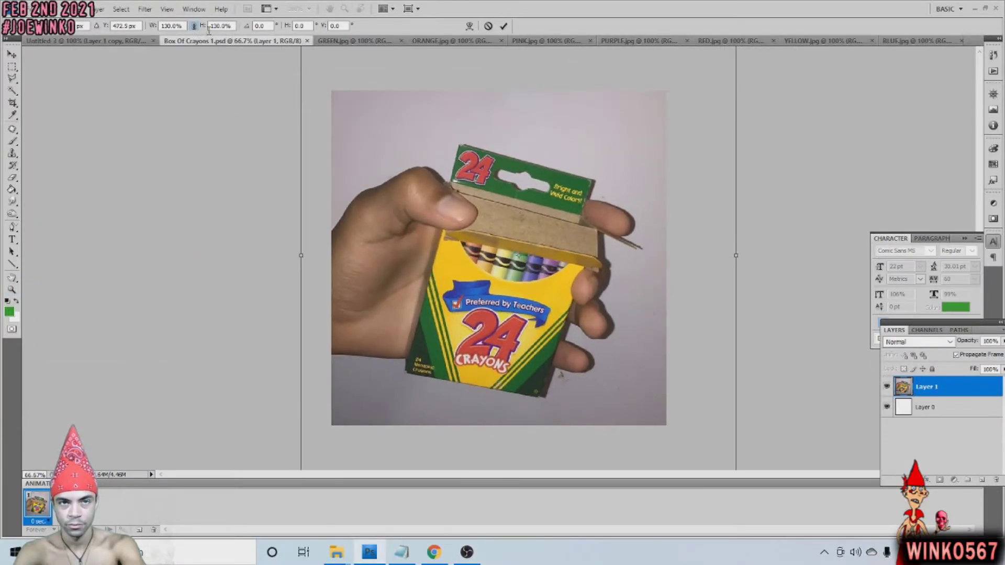
{"action": "left_click", "coordinate": [87, 41]}
{"action": "left_click", "coordinate": [540, 253]}
{"action": "right_click", "coordinate": [921, 393]}
{"action": "left_click", "coordinate": [858, 166]}
{"action": "left_click_drag", "start_coordinate": [455, 97], "coordinate": [518, 156]}
{"action": "key", "text": "Delete"}
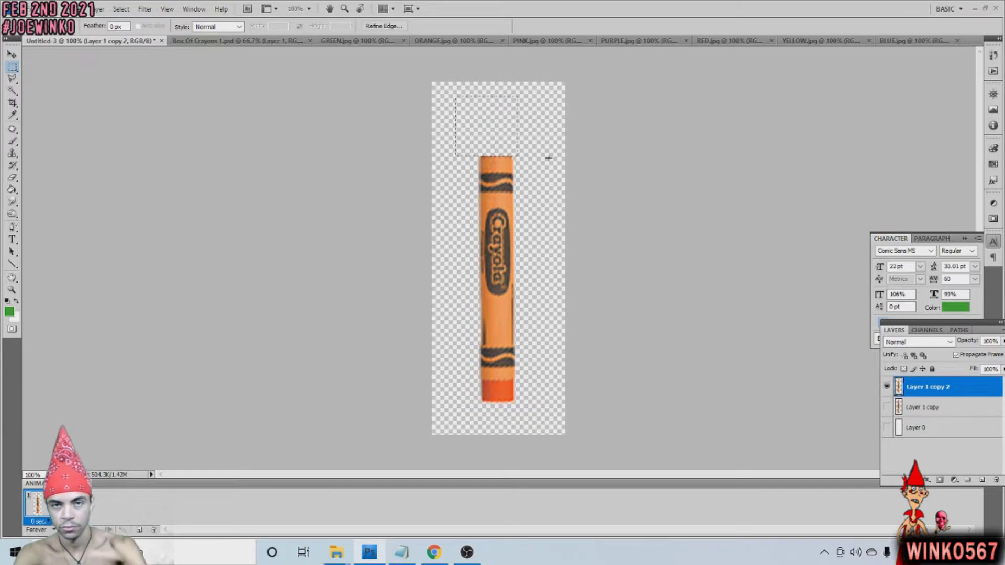
Copy the bandana-hat face from GREEN.jpg and paste it into the crayon document.
{"action": "left_click", "coordinate": [356, 41]}
{"action": "double_click", "coordinate": [931, 385]}
{"action": "key", "text": "Return"}
{"action": "left_click", "coordinate": [53, 9]}
{"action": "left_click", "coordinate": [58, 90]}
{"action": "left_click", "coordinate": [79, 41]}
{"action": "key", "text": "ctrl+v"}
Shrink the pasted face to fit the crayon top and set its opacity to 68%.
{"action": "left_click", "coordinate": [52, 9]}
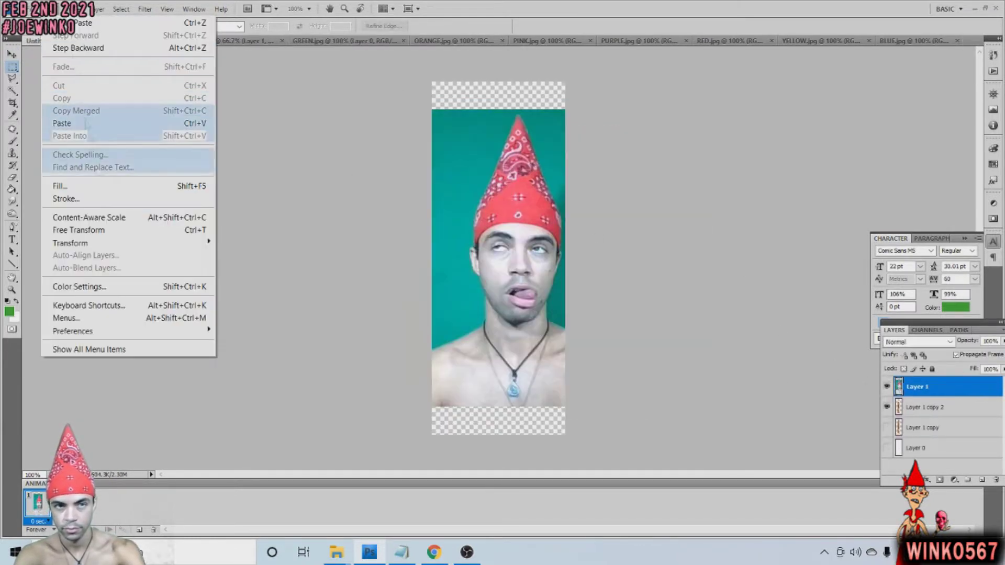
{"action": "left_click", "coordinate": [68, 229]}
{"action": "key", "text": "Return"}
{"action": "double_click", "coordinate": [942, 386]}
{"action": "left_click", "coordinate": [899, 218]}
{"action": "key", "text": "ctrl+plus"}
{"action": "key", "text": "ctrl+plus"}
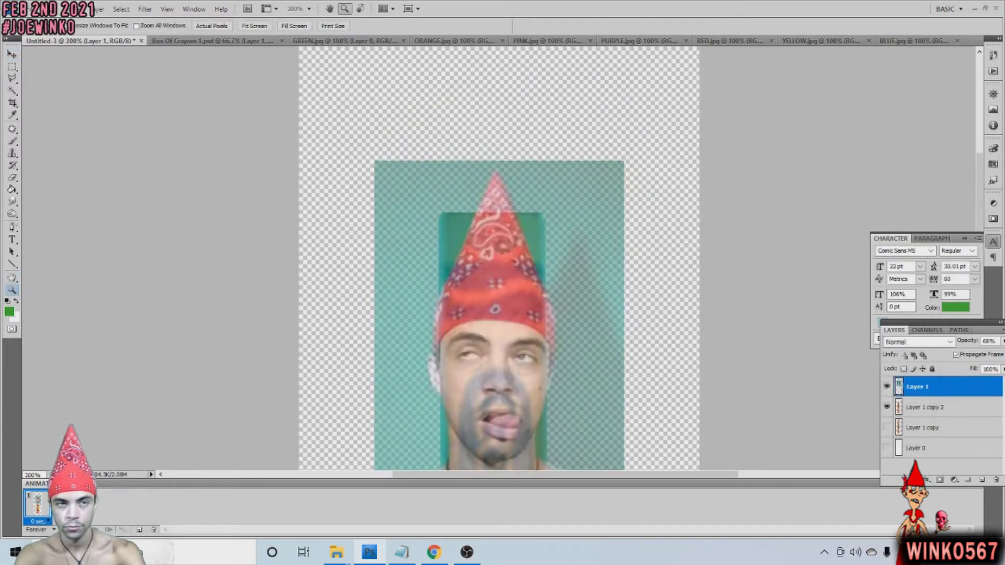
{"action": "key", "text": "ctrl+t"}
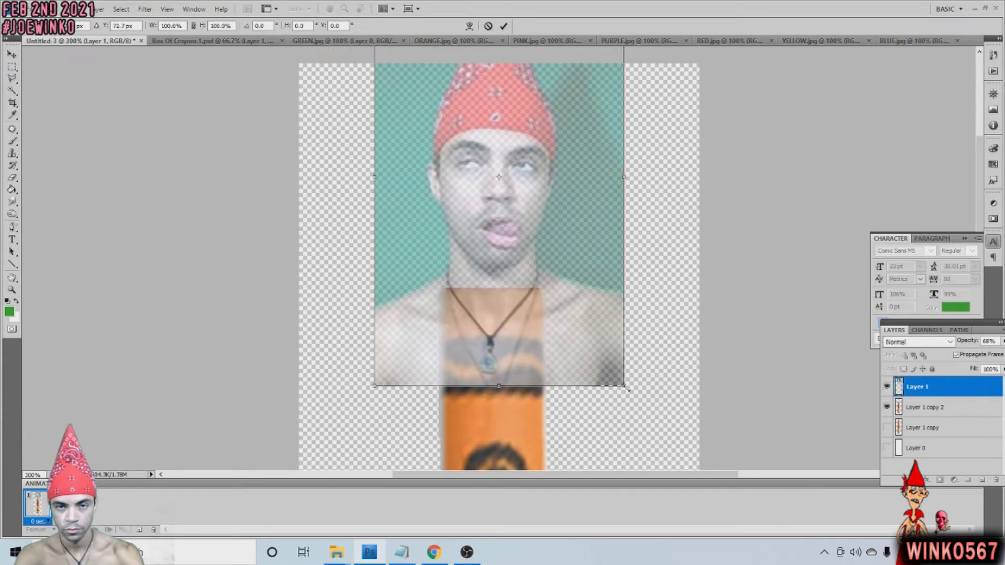
{"action": "key", "text": "Return"}
Start resizing the canvas in Canvas Size, choosing its units.
{"action": "left_click", "coordinate": [71, 9]}
{"action": "left_click", "coordinate": [84, 90]}
{"action": "left_click", "coordinate": [531, 194]}
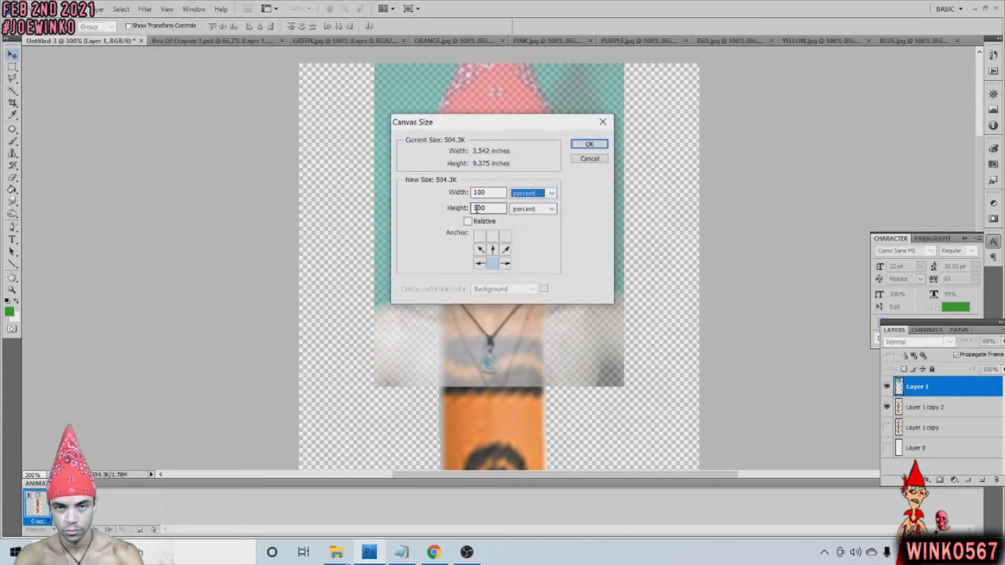
Extend the canvas height to 200% and delete the teal area beside the neck.
{"action": "left_click", "coordinate": [588, 146]}
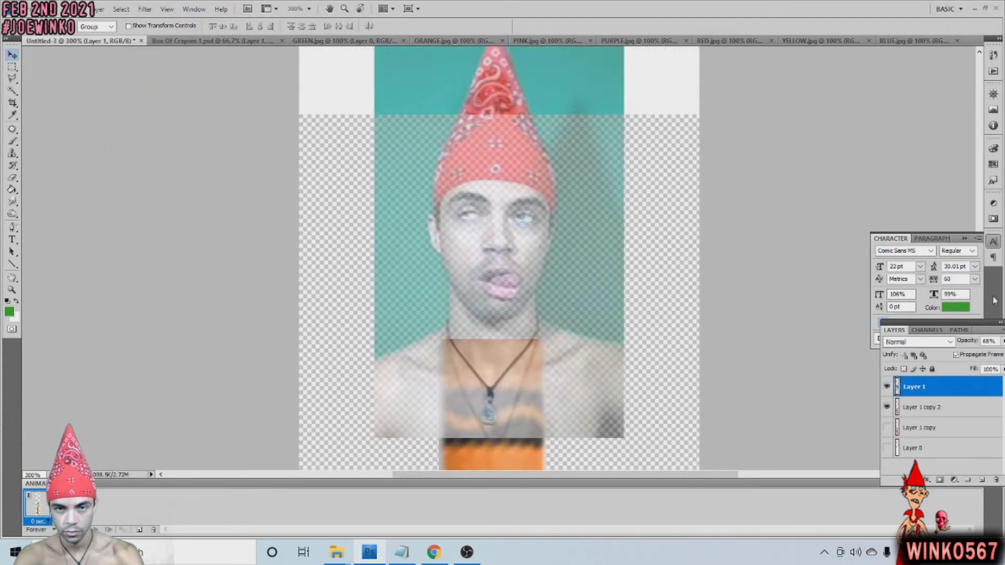
{"action": "left_click_drag", "start_coordinate": [506, 331], "coordinate": [503, 329]}
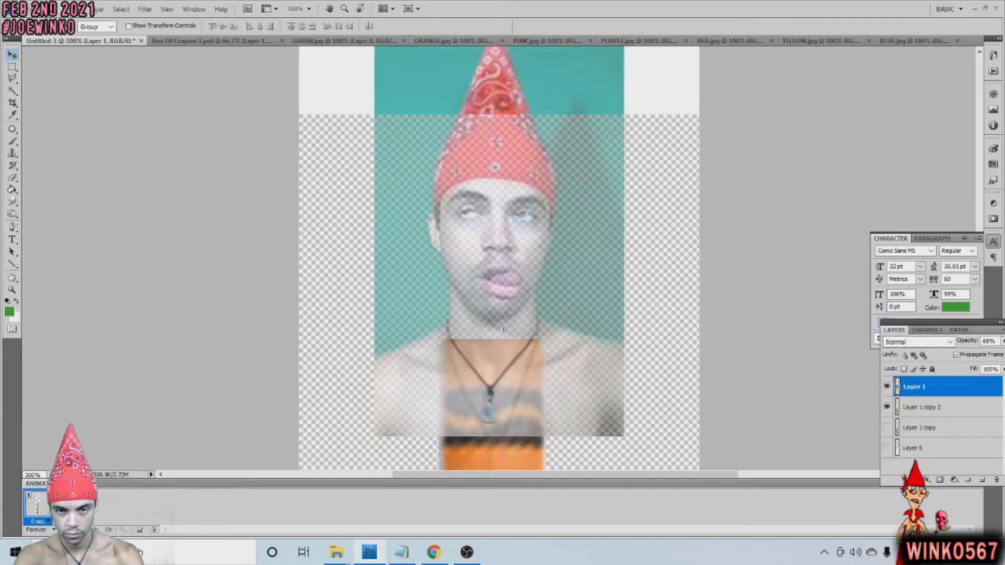
{"action": "key", "text": "Delete"}
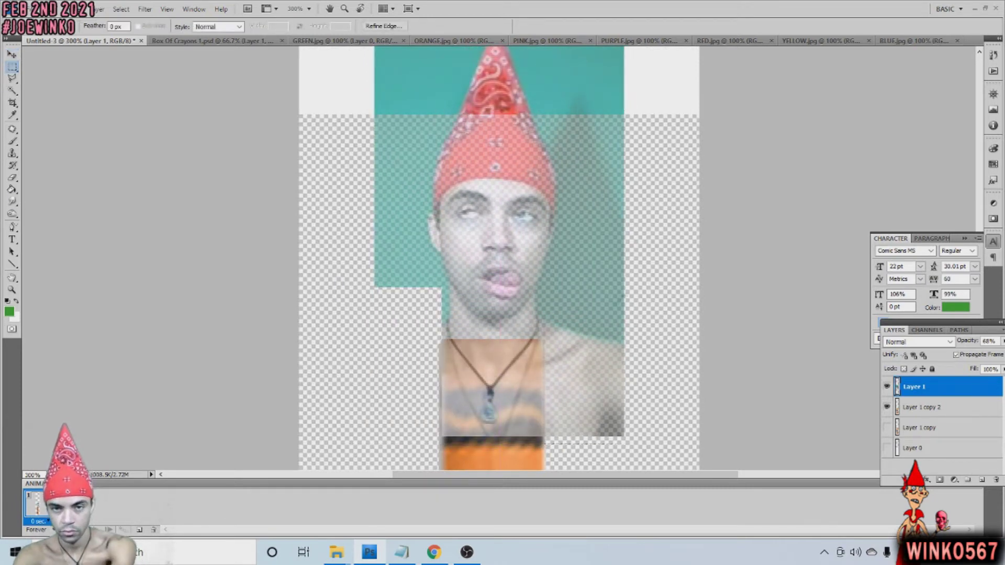
{"action": "left_click_drag", "start_coordinate": [544, 282], "coordinate": [645, 443]}
{"action": "key", "text": "Delete"}
{"action": "key", "text": "ctrl+d"}
{"action": "double_click", "coordinate": [966, 395]}
{"action": "key", "text": "Escape"}
Move the face layer below the crayon layer and restore it to full opacity.
{"action": "left_click_drag", "start_coordinate": [924, 393], "coordinate": [924, 414]}
{"action": "double_click", "coordinate": [966, 407]}
{"action": "key", "text": "Escape"}
{"action": "key", "text": "ctrl+alt+z"}
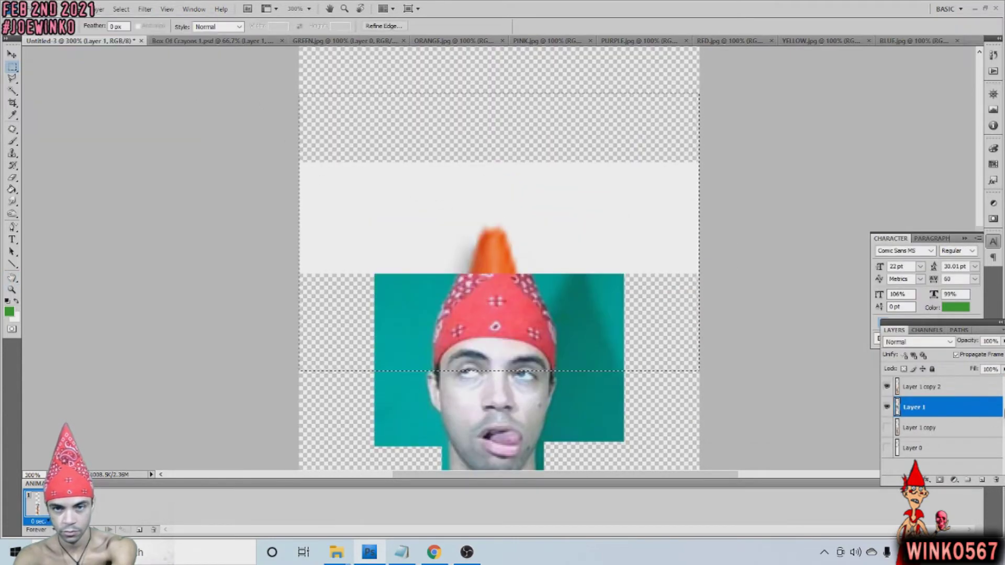
{"action": "key", "text": "ctrl+alt+z"}
Magic Wand select and delete the face layer's green backdrop, then zoom back to 100%.
{"action": "left_click", "coordinate": [921, 407]}
{"action": "left_click", "coordinate": [559, 197]}
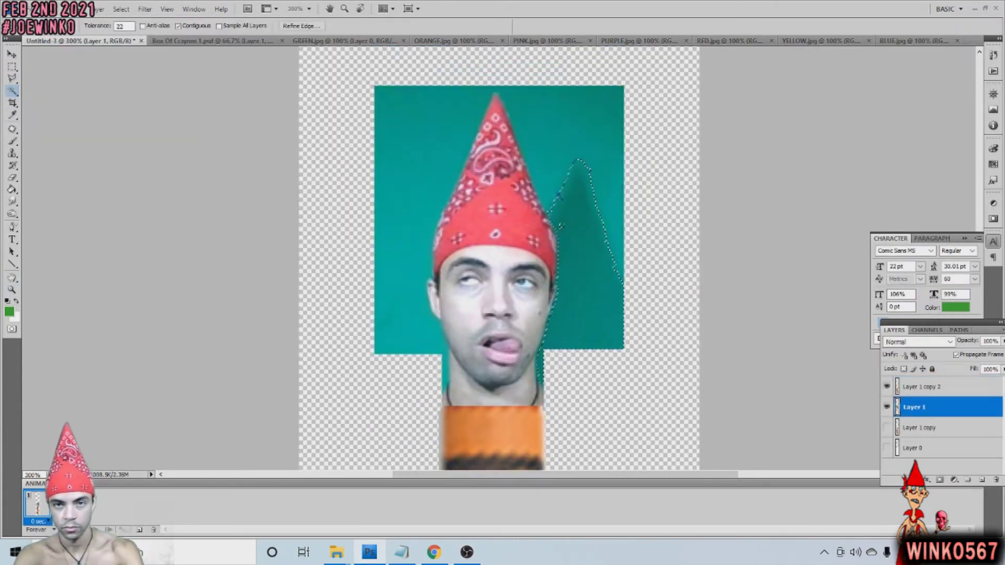
{"action": "scroll", "coordinate": [539, 89], "scroll_direction": "down", "scroll_amount": 2}
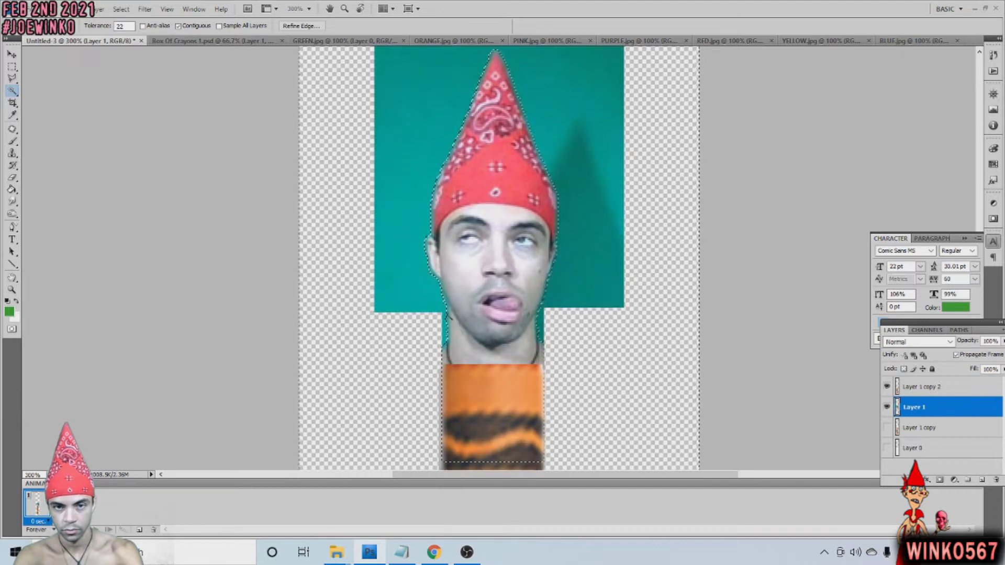
{"action": "key", "text": "Delete"}
{"action": "key", "text": "ctrl+d"}
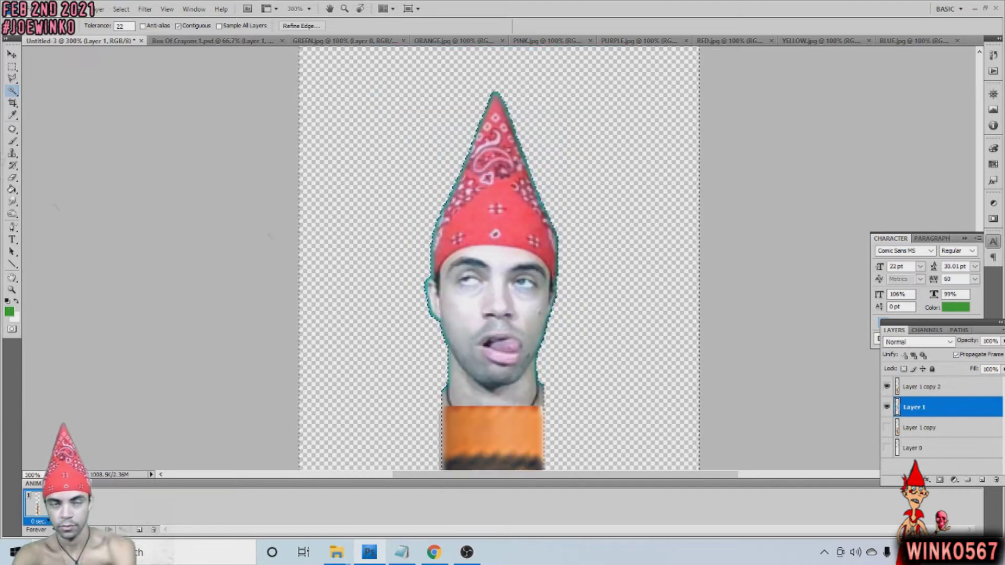
{"action": "key", "text": "z"}
{"action": "scroll", "coordinate": [497, 262], "scroll_direction": "down", "scroll_amount": 2}
{"action": "key", "text": "ctrl+minus"}
{"action": "key", "text": "ctrl+minus"}
Colorize the crayon layer dark green with Hue/Saturation.
{"action": "key", "text": "alt+bracketright"}
{"action": "key", "text": "ctrl+u"}
{"action": "left_click", "coordinate": [961, 384]}
{"action": "mouse_move", "coordinate": [871, 339]}
{"action": "left_mouse_down"}
{"action": "mouse_move", "coordinate": [895, 339]}
{"action": "mouse_move", "coordinate": [857, 371]}
{"action": "left_mouse_up"}
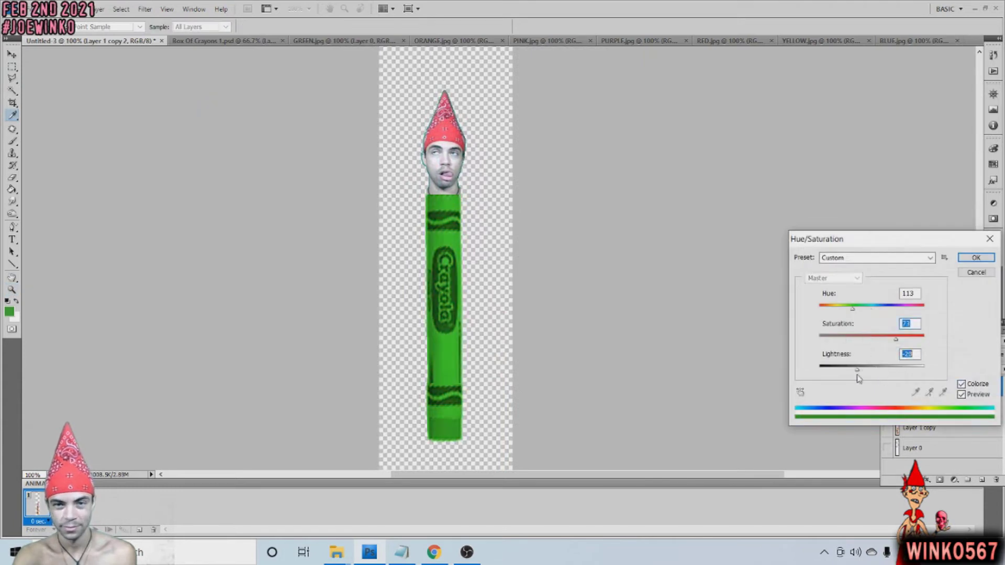
Apply the crayon's green, then colorize the face at Hue 113, Saturation 78, with lowered Lightness.
{"action": "left_click", "coordinate": [975, 257]}
{"action": "key", "text": "alt+bracketleft"}
{"action": "left_click", "coordinate": [78, 8]}
{"action": "left_click", "coordinate": [172, 112]}
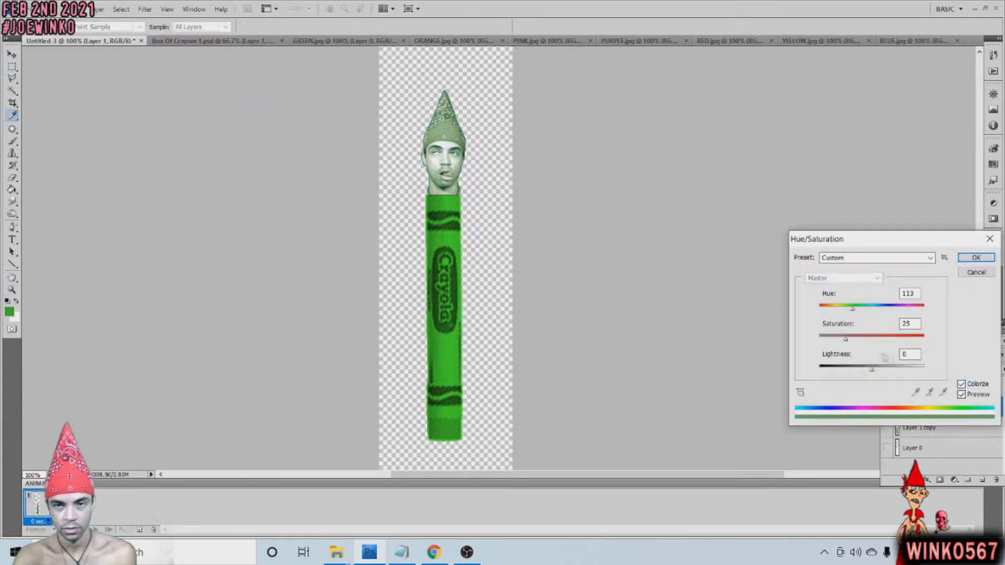
{"action": "left_click_drag", "start_coordinate": [895, 339], "coordinate": [900, 339]}
{"action": "left_click_drag", "start_coordinate": [852, 370], "coordinate": [846, 381]}
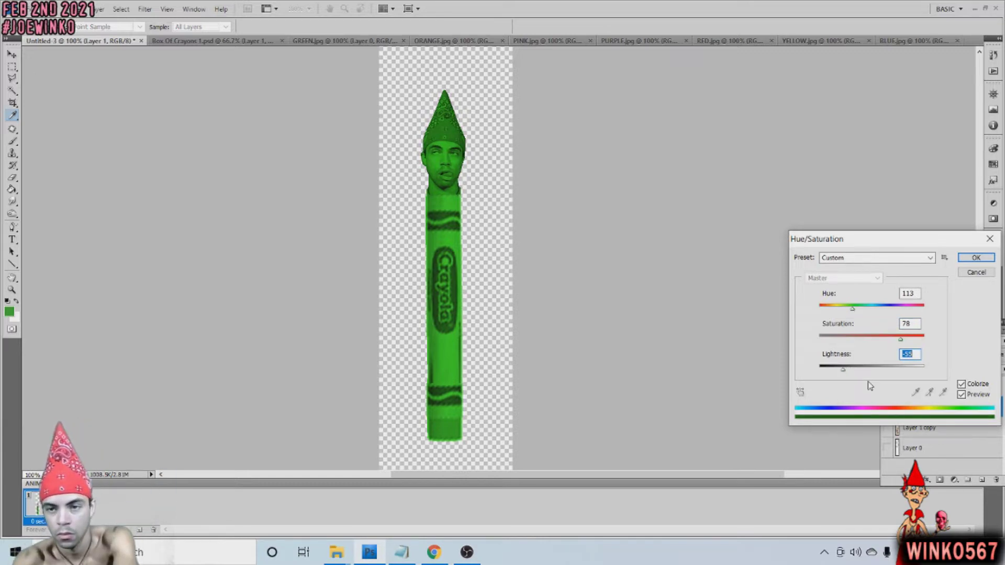
{"action": "key", "text": "Return"}
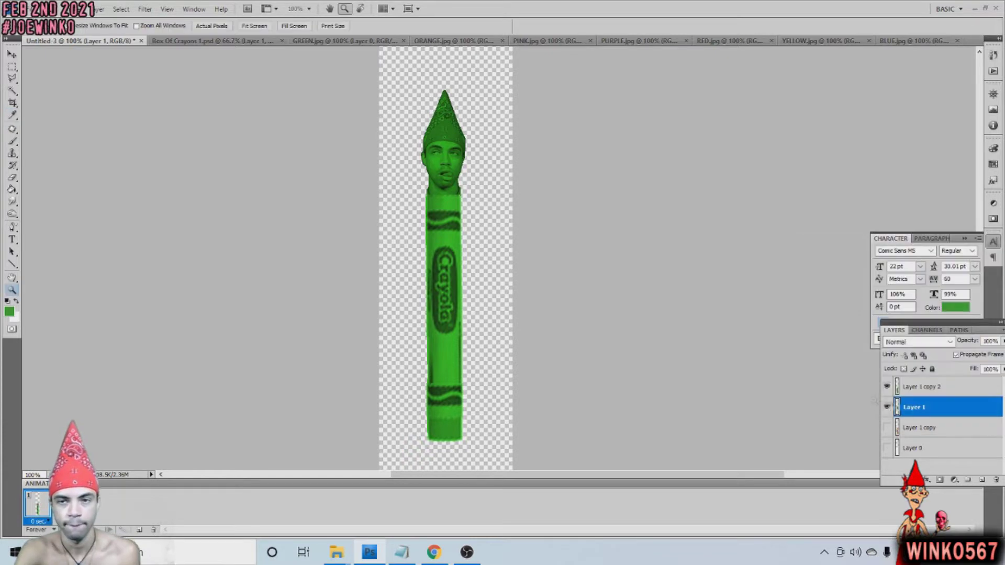
{"action": "key", "text": "ctrl+j"}
{"action": "left_click", "coordinate": [75, 9]}
{"action": "mouse_move", "coordinate": [144, 8]}
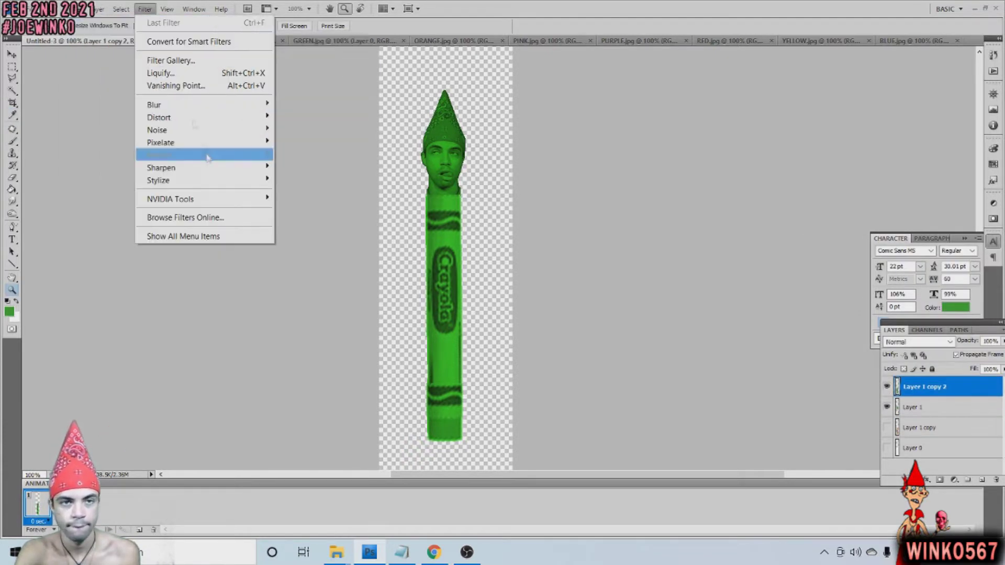
Apply Smart Sharpen at 500% with a 0.5 px radius to the crayon.
{"action": "mouse_move", "coordinate": [161, 167]}
{"action": "left_click", "coordinate": [314, 199]}
{"action": "left_click_drag", "start_coordinate": [816, 262], "coordinate": [798, 263]}
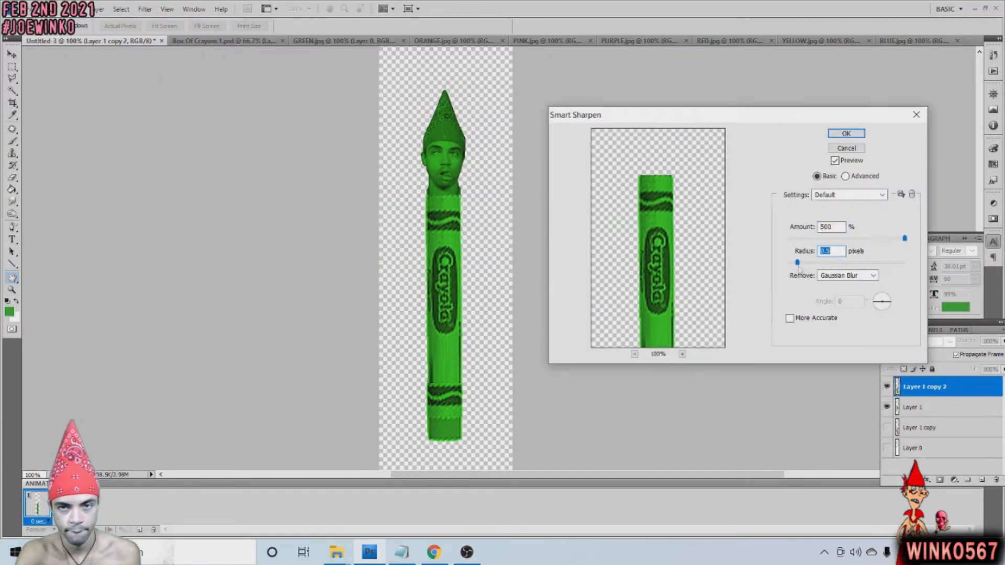
{"action": "left_click", "coordinate": [846, 134]}
{"action": "key", "text": "i"}
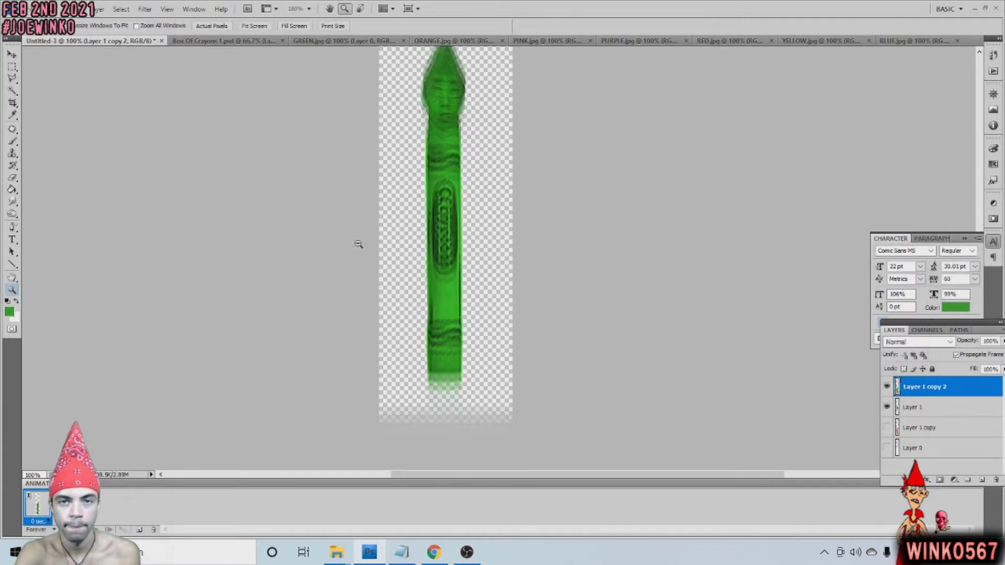
{"action": "key", "text": "alt+bracketleft"}
Apply a Brightness/Contrast change to the face, then try and cancel one on the crayon.
{"action": "left_click", "coordinate": [75, 9]}
{"action": "left_click", "coordinate": [230, 37]}
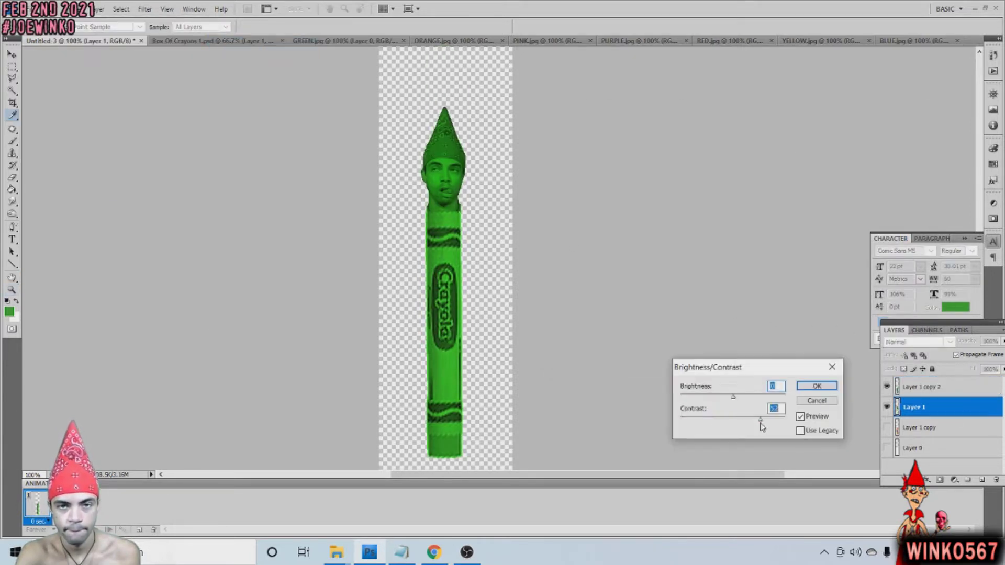
{"action": "left_click", "coordinate": [817, 386]}
{"action": "key", "text": "z"}
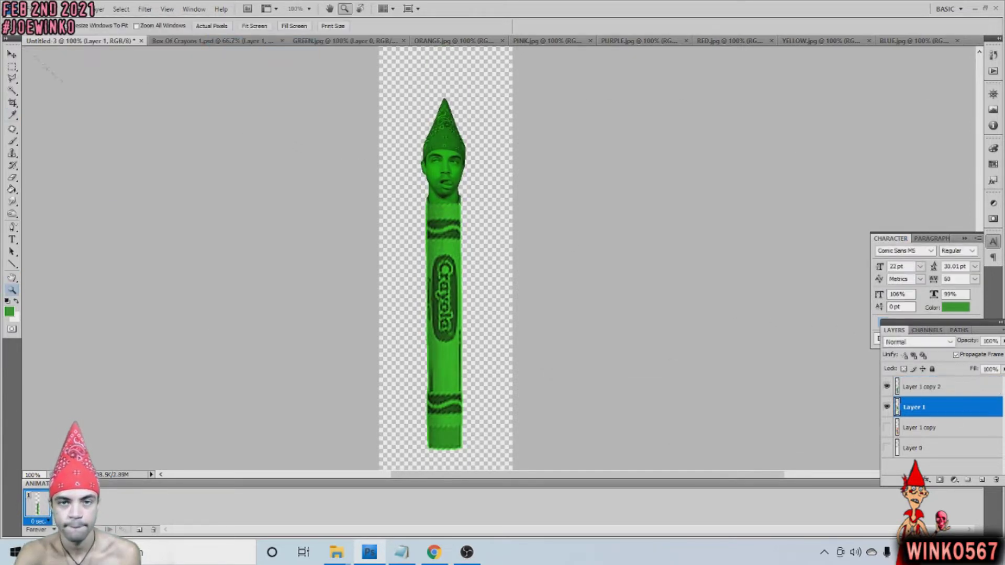
{"action": "key", "text": "alt+bracketright"}
{"action": "left_click", "coordinate": [74, 9]}
{"action": "left_click", "coordinate": [230, 37]}
{"action": "left_click_drag", "start_coordinate": [773, 423], "coordinate": [764, 422]}
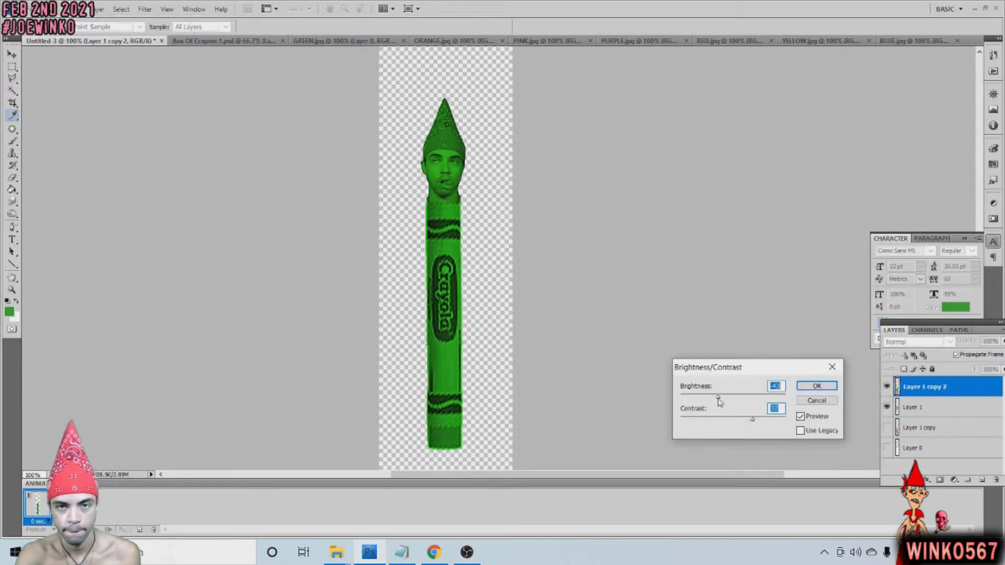
{"action": "key", "text": "Escape"}
Boost the face layer's contrast to 45 with Brightness/Contrast.
{"action": "key", "text": "alt+bracketleft"}
{"action": "key", "text": "i"}
{"action": "left_click", "coordinate": [75, 9]}
{"action": "left_click", "coordinate": [272, 38]}
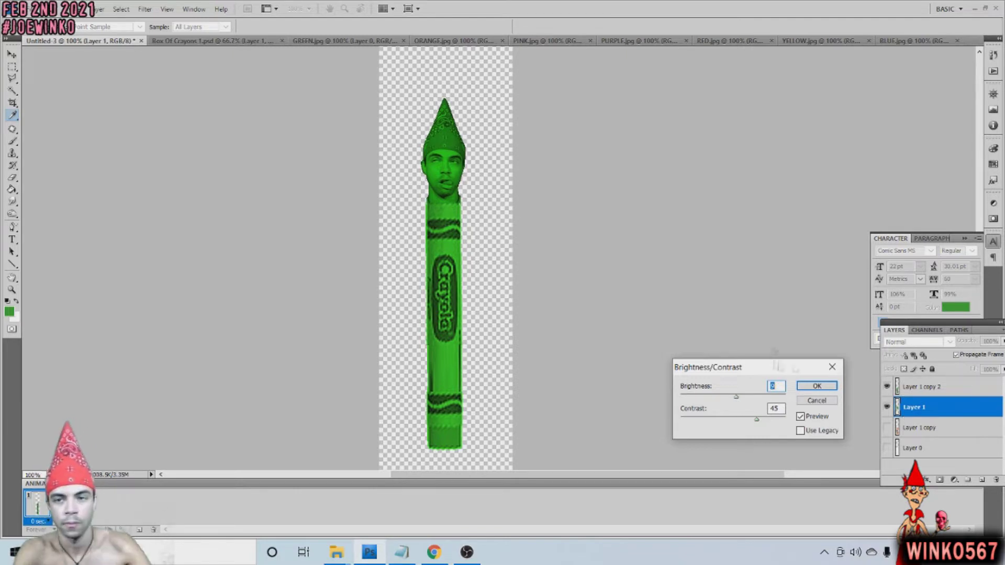
{"action": "key", "text": "Return"}
Copy the merged green face crayon and paste it into the crayon box photo.
{"action": "key", "text": "alt+bracketright"}
{"action": "key", "text": "m"}
{"action": "key", "text": "ctrl+Tab"}
{"action": "key", "text": "ctrl+v"}
{"action": "key", "text": "ctrl+t"}
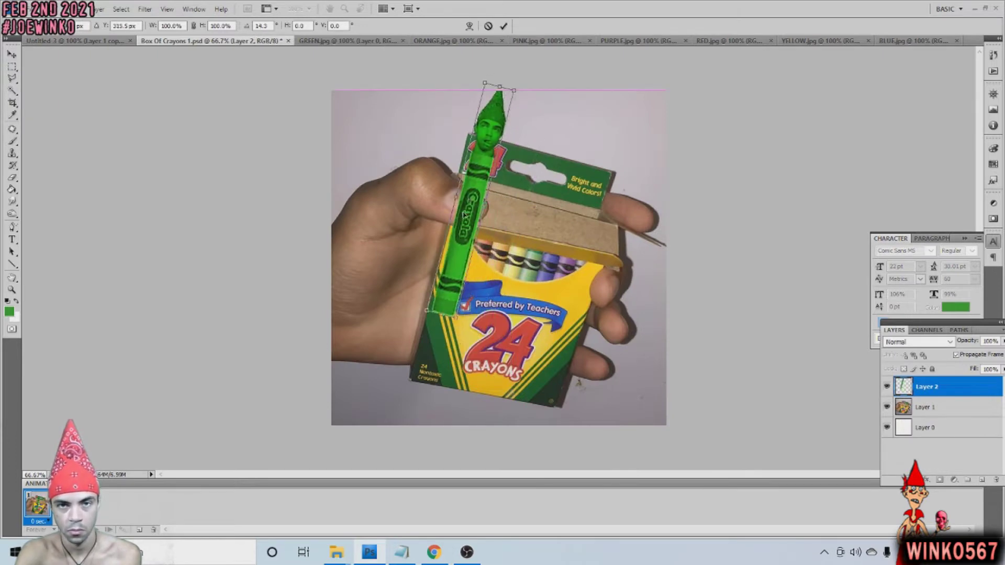
Set the tilted crayon on the box's right side, then shift box and crayon down-left together.
{"action": "left_click_drag", "start_coordinate": [480, 243], "coordinate": [580, 231]}
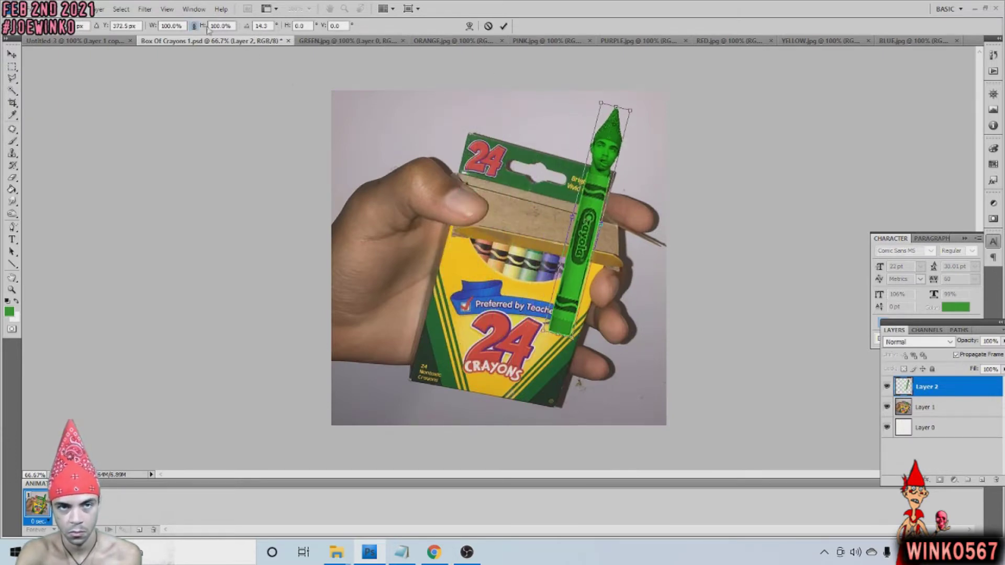
{"action": "key", "text": "Return"}
{"action": "key", "text": "v"}
{"action": "left_click_drag", "start_coordinate": [582, 248], "coordinate": [584, 267]}
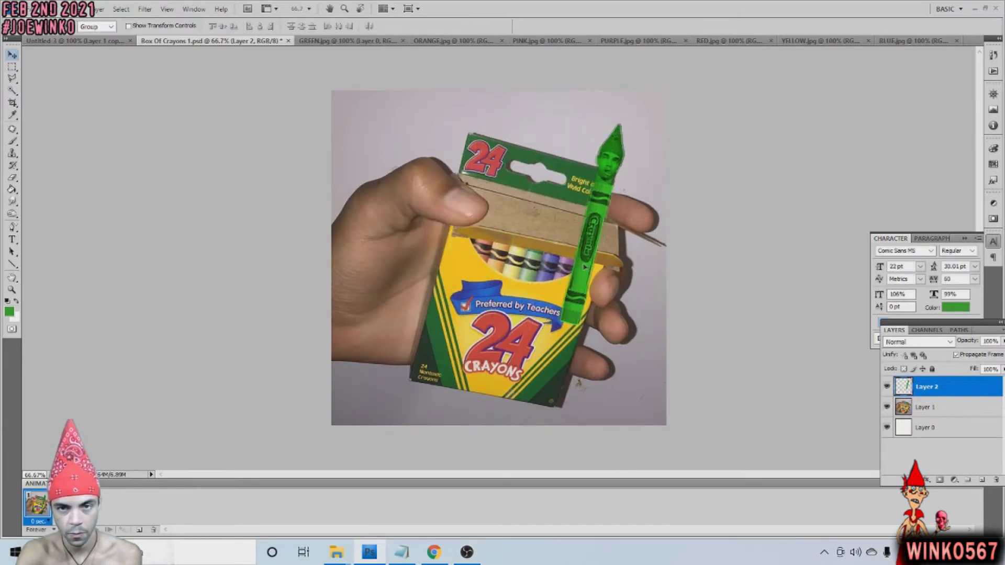
{"action": "key", "text": "alt+shift+bracketleft"}
{"action": "left_click_drag", "start_coordinate": [477, 270], "coordinate": [470, 287]}
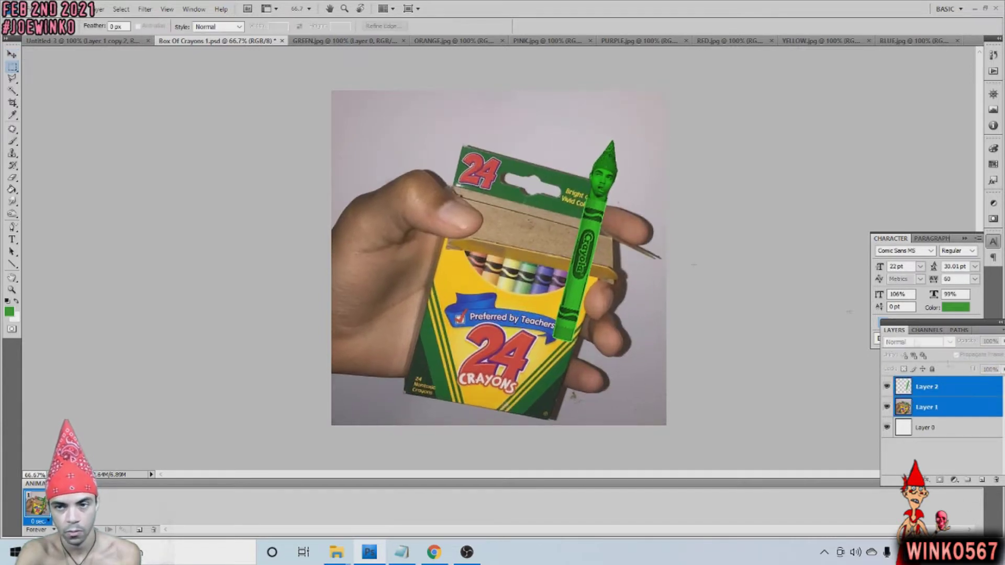
Close GREEN.jpg without saving and switch to BLUE.jpg.
{"action": "left_click", "coordinate": [403, 40]}
{"action": "key", "text": "n"}
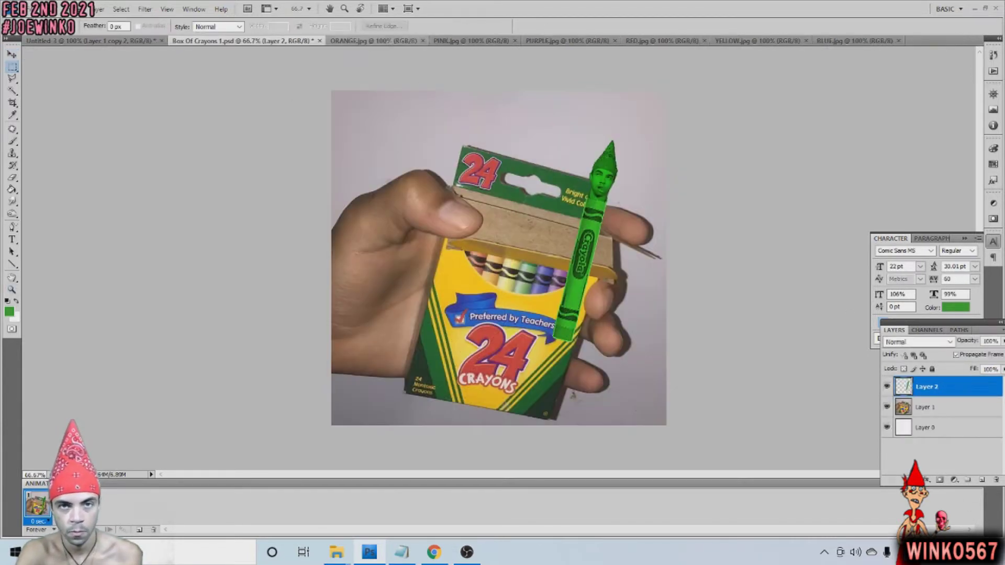
{"action": "left_click", "coordinate": [853, 41]}
Copy the BLUE.jpg portrait and paste it into the crayon document.
{"action": "left_click", "coordinate": [32, 9]}
{"action": "left_click", "coordinate": [63, 96]}
{"action": "left_click", "coordinate": [84, 40]}
{"action": "key", "text": "ctrl+v"}
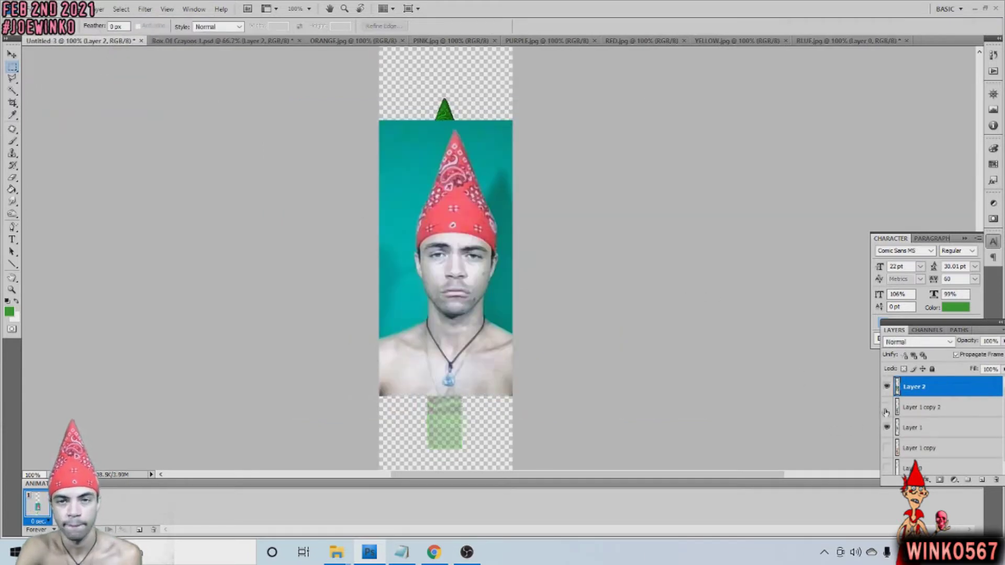
Lower the portrait layer's opacity to 37% and scale it to 50%.
{"action": "double_click", "coordinate": [968, 387]}
{"action": "left_click_drag", "start_coordinate": [837, 220], "coordinate": [777, 220]}
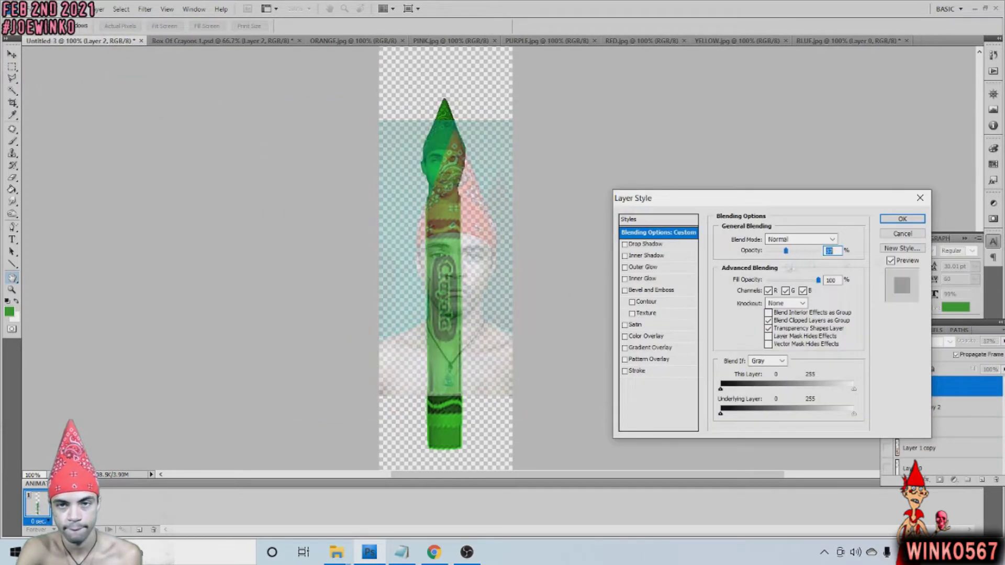
{"action": "left_click", "coordinate": [897, 218]}
{"action": "left_click", "coordinate": [32, 9]}
{"action": "left_click", "coordinate": [68, 230]}
{"action": "left_click", "coordinate": [171, 26]}
{"action": "type", "text": "50"}
{"action": "key", "text": "Return"}
{"action": "key", "text": "z"}
Raise the portrait's opacity and nudge it onto the crayon's top.
{"action": "left_click", "coordinate": [448, 145]}
{"action": "left_click", "coordinate": [448, 145]}
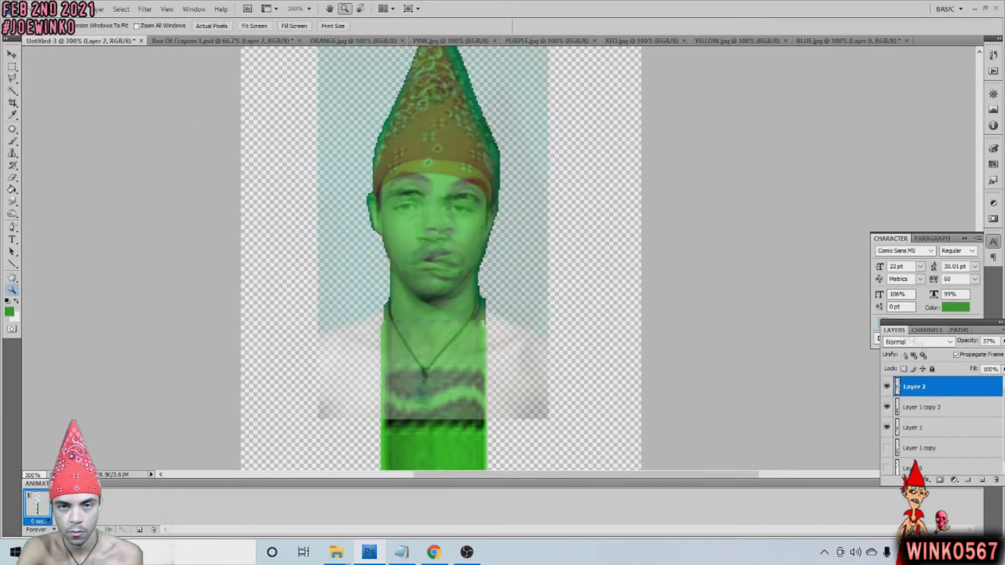
{"action": "double_click", "coordinate": [968, 387]}
{"action": "left_click_drag", "start_coordinate": [775, 251], "coordinate": [803, 251]}
{"action": "left_click", "coordinate": [896, 219]}
{"action": "key", "text": "v"}
{"action": "key", "text": "Right"}
{"action": "key", "text": "Right"}
{"action": "key", "text": "Up"}
Restore the portrait to 100% opacity and move it below Layer 1 copy 2.
{"action": "double_click", "coordinate": [942, 388]}
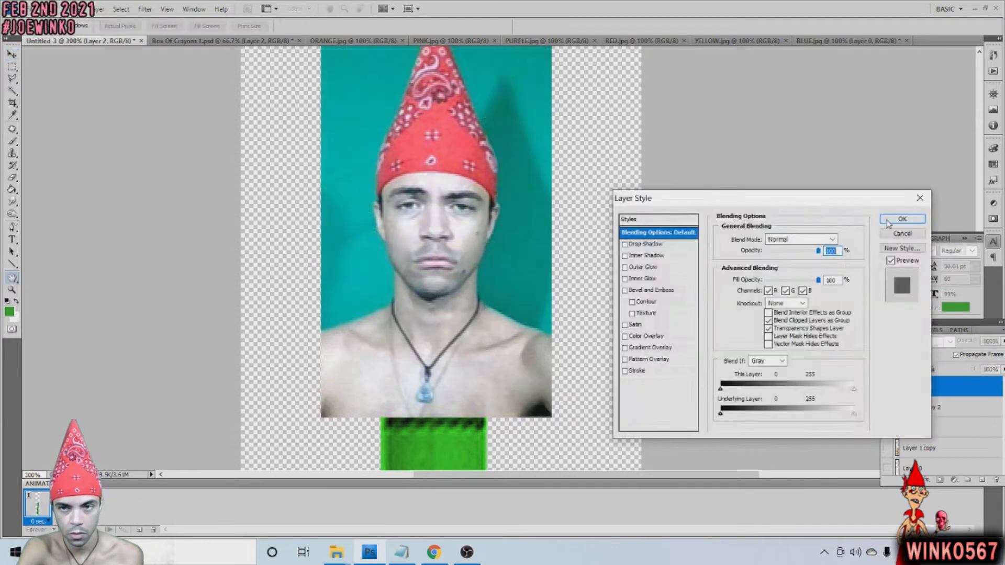
{"action": "left_click", "coordinate": [904, 218]}
{"action": "left_click_drag", "start_coordinate": [939, 387], "coordinate": [939, 415]}
{"action": "key", "text": "w"}
{"action": "scroll", "coordinate": [527, 299], "scroll_direction": "up", "scroll_amount": 2}
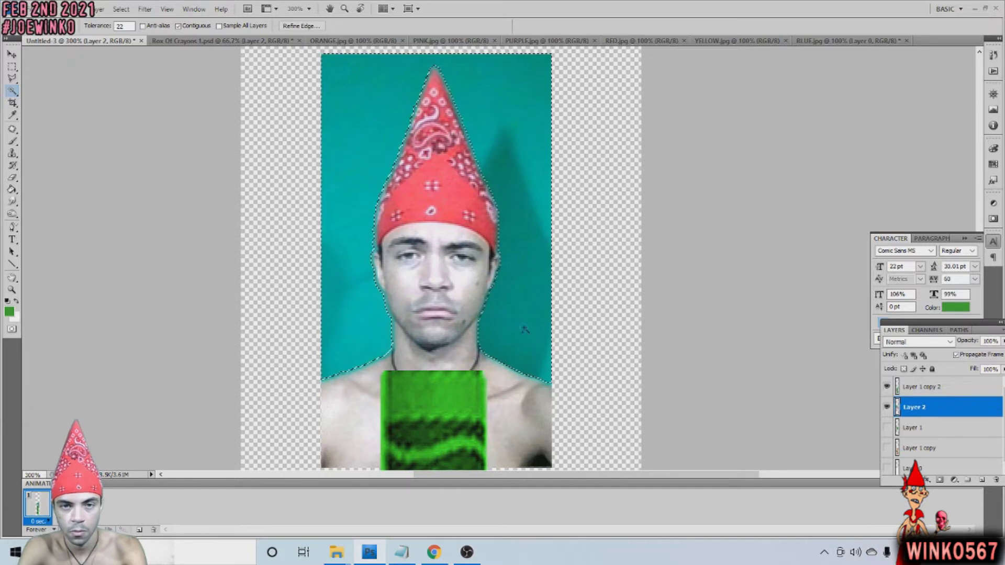
Delete the teal backdrop and both shoulders from the bandana-hat portrait.
{"action": "left_click", "coordinate": [121, 9]}
{"action": "key", "text": "Delete"}
{"action": "key", "text": "v"}
{"action": "scroll", "coordinate": [437, 262], "scroll_direction": "down", "scroll_amount": 1}
{"action": "key", "text": "Delete"}
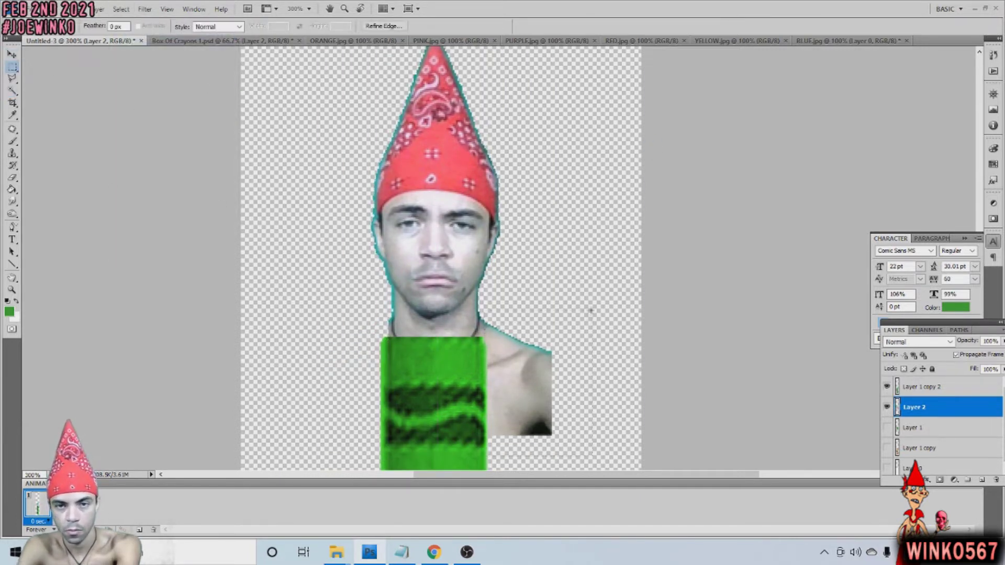
{"action": "left_click_drag", "start_coordinate": [486, 314], "coordinate": [555, 440]}
{"action": "key", "text": "Delete"}
Refine the head cutout with a Color Range selection and a trim outline.
{"action": "left_click", "coordinate": [121, 9]}
{"action": "left_click", "coordinate": [136, 103]}
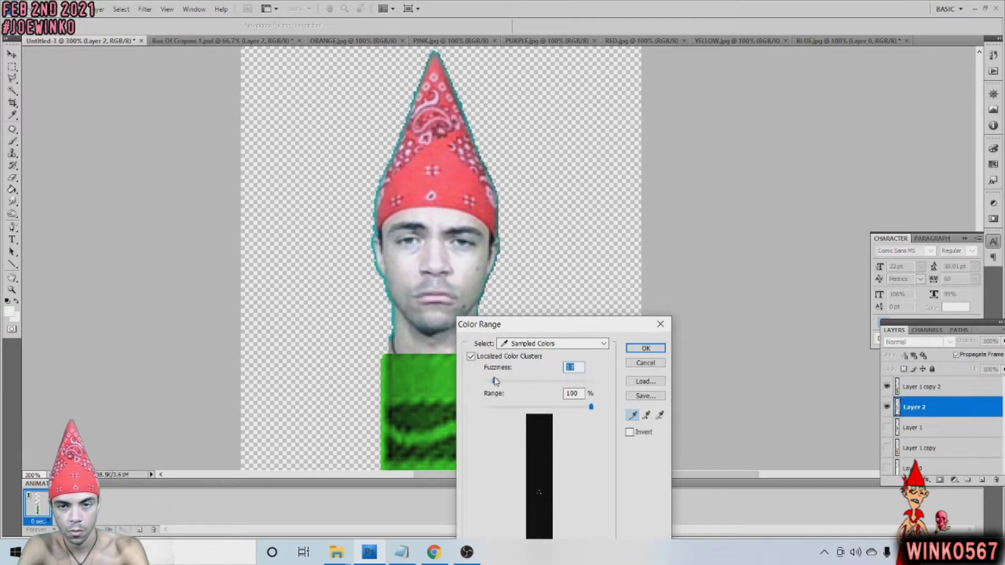
{"action": "key", "text": "Return"}
{"action": "left_click", "coordinate": [13, 80]}
{"action": "left_click", "coordinate": [399, 238]}
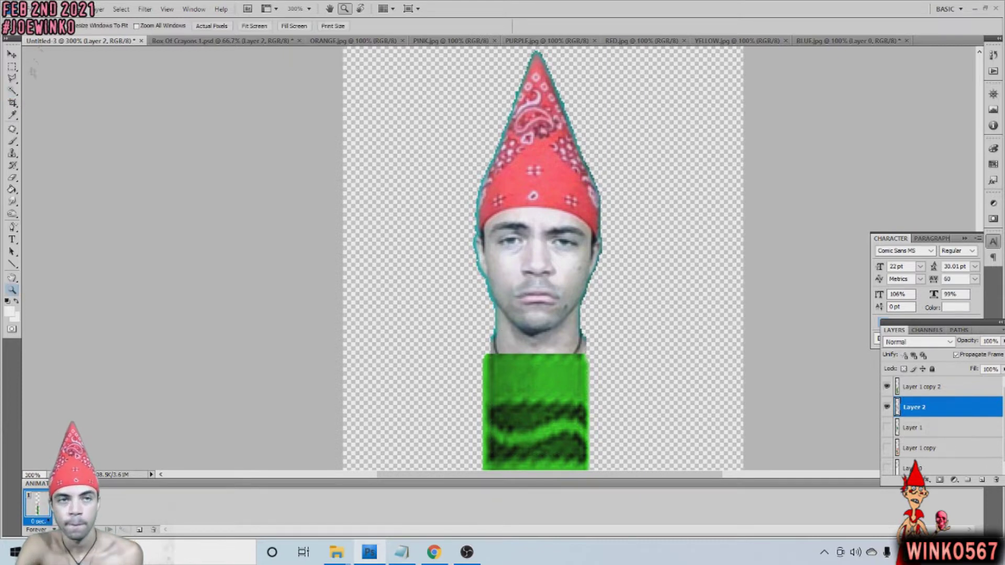
Zoom out to the whole crayon and select the crayon body layer.
{"action": "key", "text": "ctrl+1"}
{"action": "left_click", "coordinate": [920, 387]}
{"action": "left_click", "coordinate": [76, 9]}
Shift the crayon's hue by +118 with Hue/Saturation to turn it blue.
{"action": "left_click", "coordinate": [335, 117]}
{"action": "left_click_drag", "start_coordinate": [871, 309], "coordinate": [912, 309]}
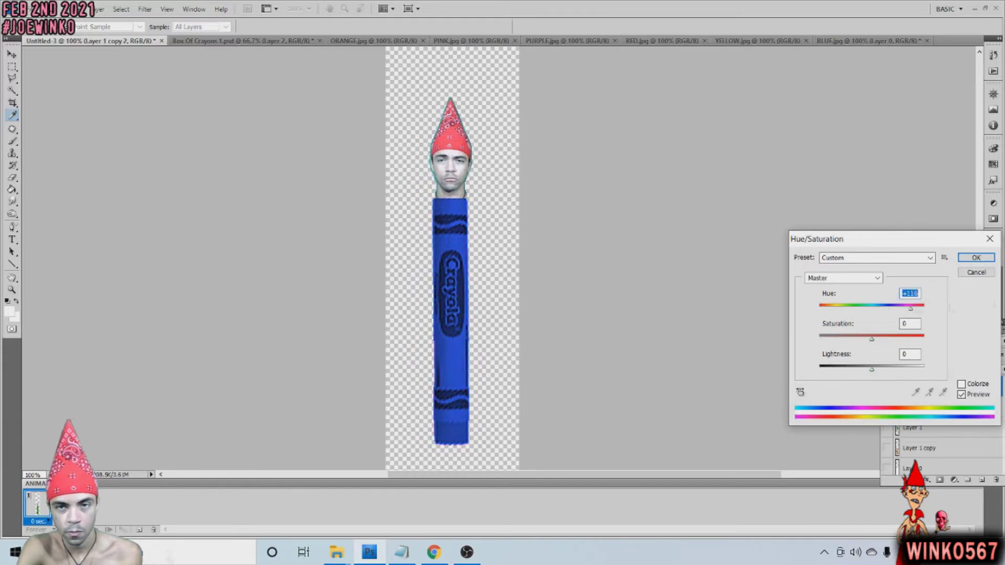
{"action": "key", "text": "Return"}
{"action": "left_click", "coordinate": [921, 410]}
Colorize the bandana-hat head layer blue to match the crayon.
{"action": "left_click", "coordinate": [76, 9]}
{"action": "left_click", "coordinate": [335, 116]}
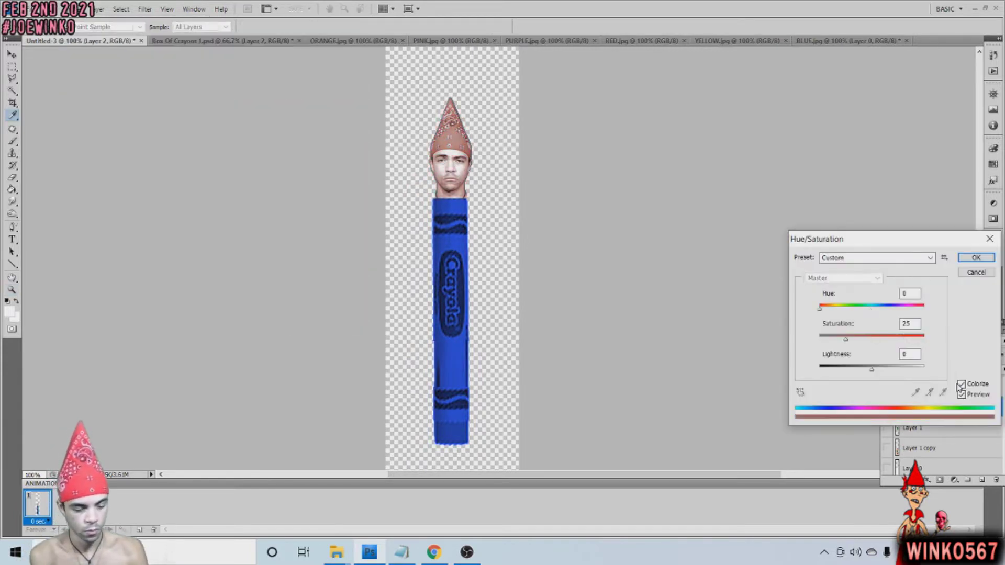
{"action": "type", "text": "-55"}
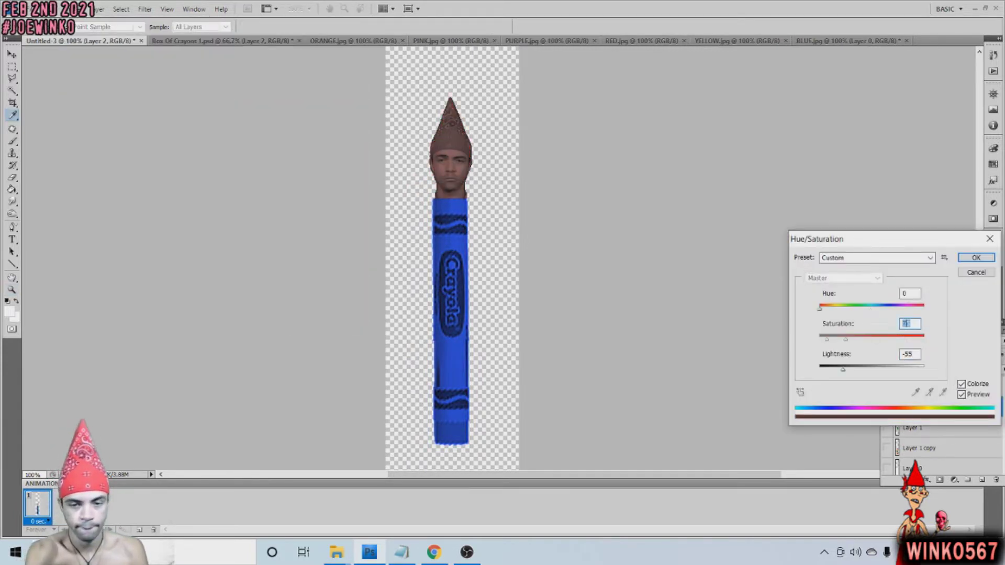
{"action": "left_click_drag", "start_coordinate": [820, 307], "coordinate": [879, 306]}
{"action": "key", "text": "Return"}
{"action": "left_click", "coordinate": [76, 9]}
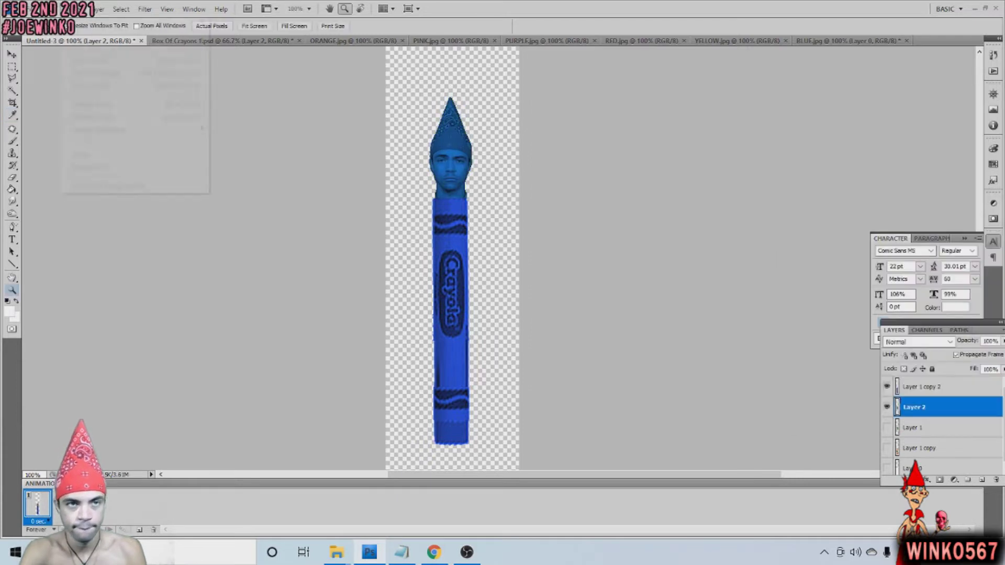
Apply Brightness/Contrast of 9 and 45 to the head.
{"action": "left_click", "coordinate": [255, 41]}
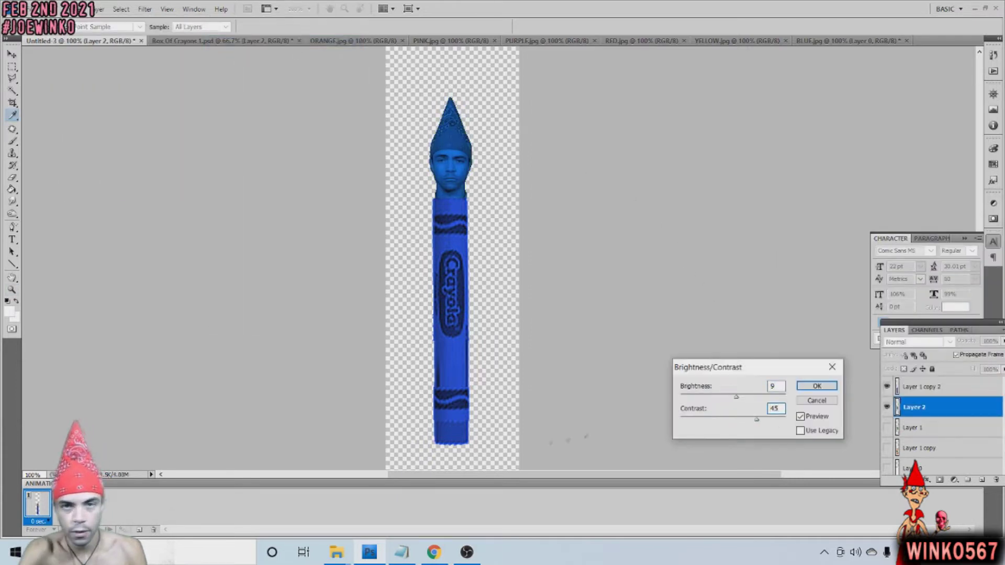
{"action": "key", "text": "Return"}
{"action": "key", "text": "z"}
{"action": "left_click", "coordinate": [49, 9]}
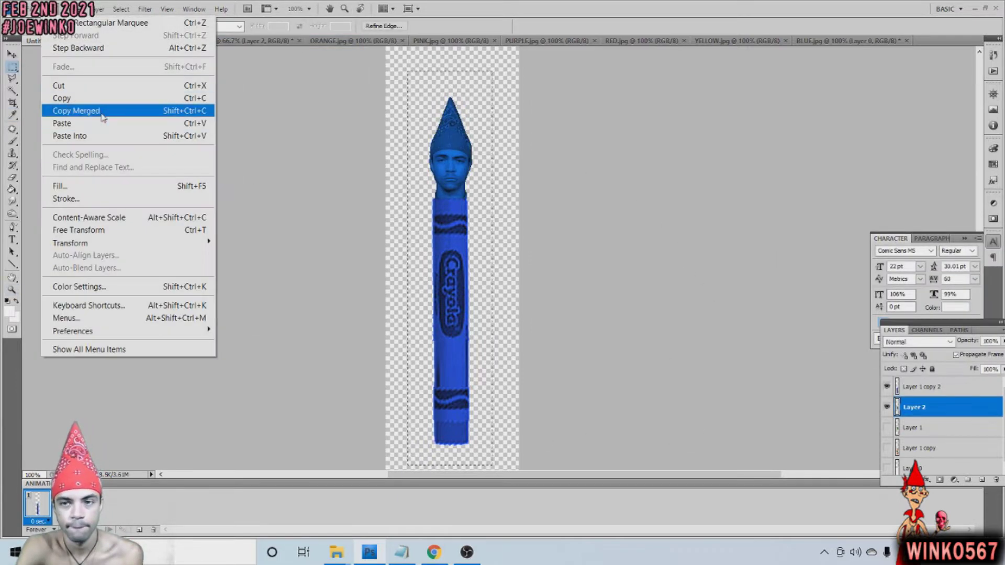
Copy the merged blue crayon into Box Of Crayons, rotated and scaled beside the green one.
{"action": "left_click", "coordinate": [199, 105]}
{"action": "left_click", "coordinate": [235, 41]}
{"action": "key", "text": "ctrl+v"}
{"action": "left_click", "coordinate": [50, 9]}
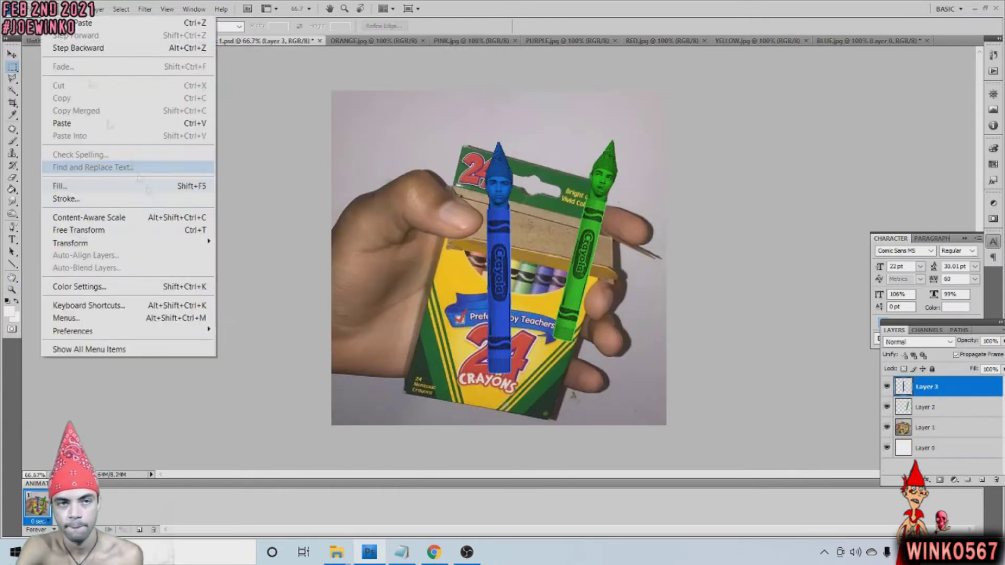
{"action": "left_click", "coordinate": [78, 225]}
{"action": "left_click_drag", "start_coordinate": [502, 236], "coordinate": [565, 236]}
{"action": "left_click_drag", "start_coordinate": [531, 329], "coordinate": [553, 295]}
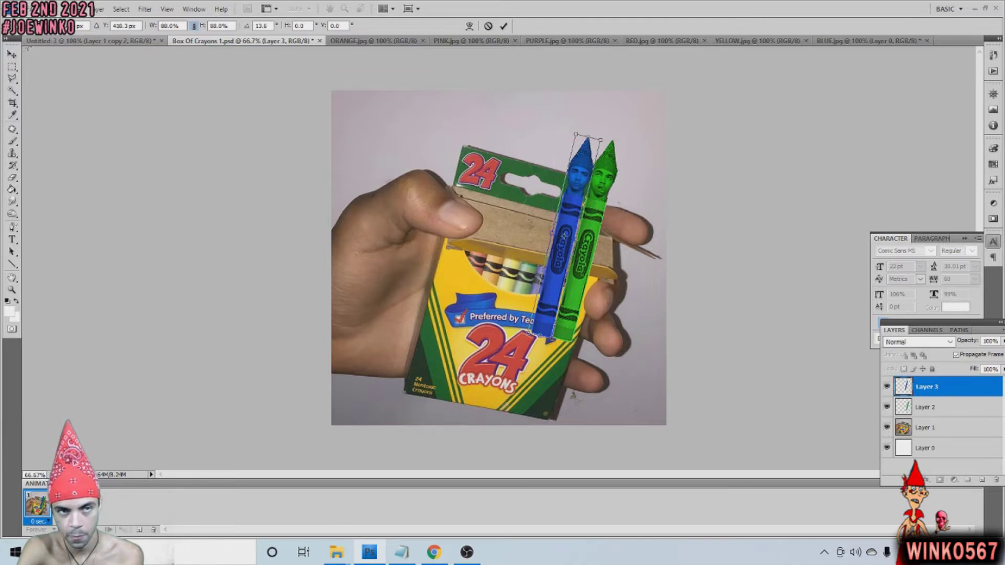
{"action": "key", "text": "Return"}
Close BLUE.jpg without saving and bring up ORANGE.jpg.
{"action": "left_click", "coordinate": [927, 41]}
{"action": "left_click", "coordinate": [484, 207]}
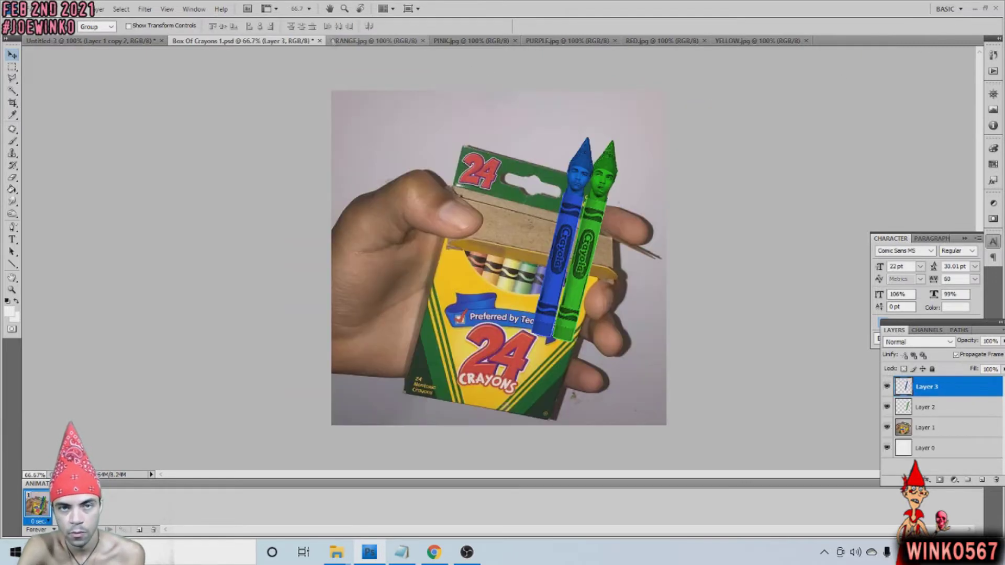
{"action": "left_click", "coordinate": [375, 42]}
{"action": "key", "text": "m"}
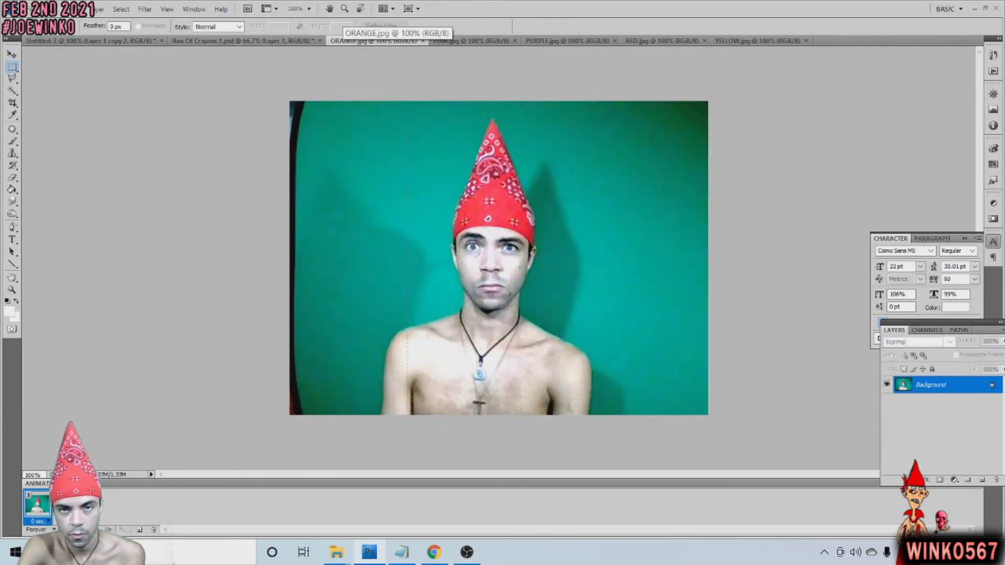
Paste the ORANGE.jpg photo into the crayon document at 46% opacity.
{"action": "left_click", "coordinate": [49, 9]}
{"action": "left_click", "coordinate": [68, 98]}
{"action": "left_click", "coordinate": [89, 41]}
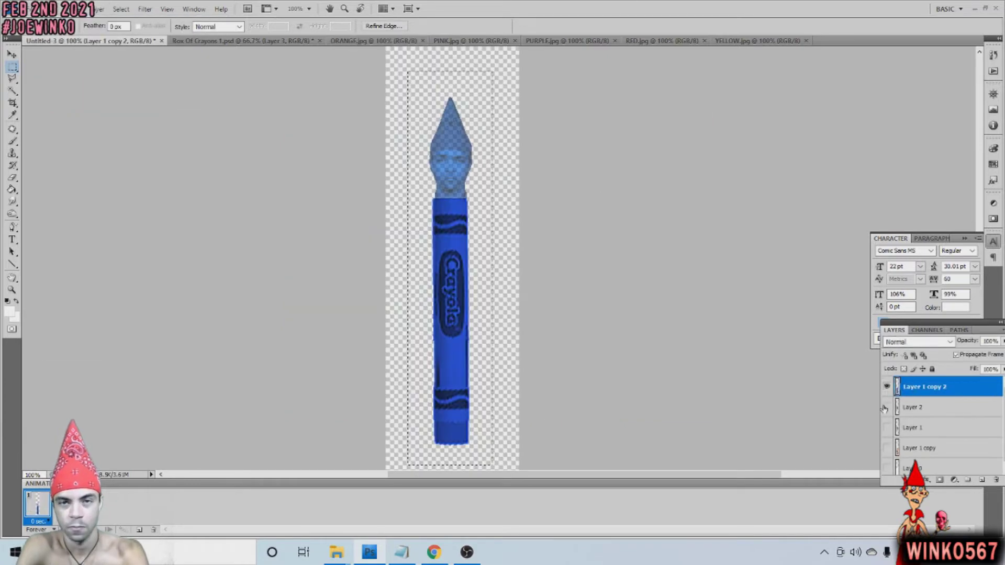
{"action": "left_click", "coordinate": [920, 407]}
{"action": "key", "text": "ctrl+v"}
{"action": "double_click", "coordinate": [974, 407]}
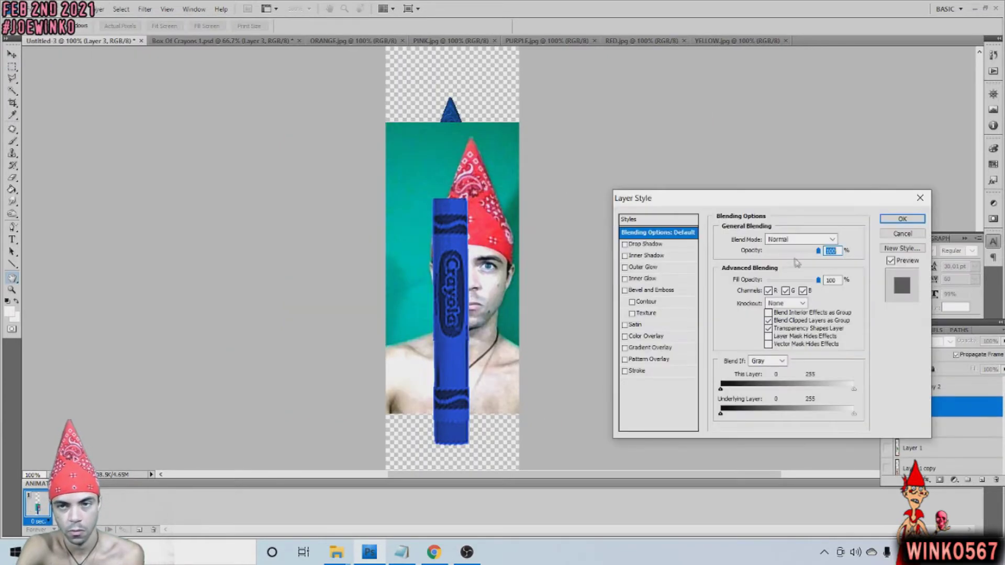
{"action": "type", "text": "46"}
{"action": "key", "text": "Return"}
{"action": "left_click", "coordinate": [50, 9]}
Scale the face photo to 48% and position it over the crayon top.
{"action": "left_click", "coordinate": [127, 227]}
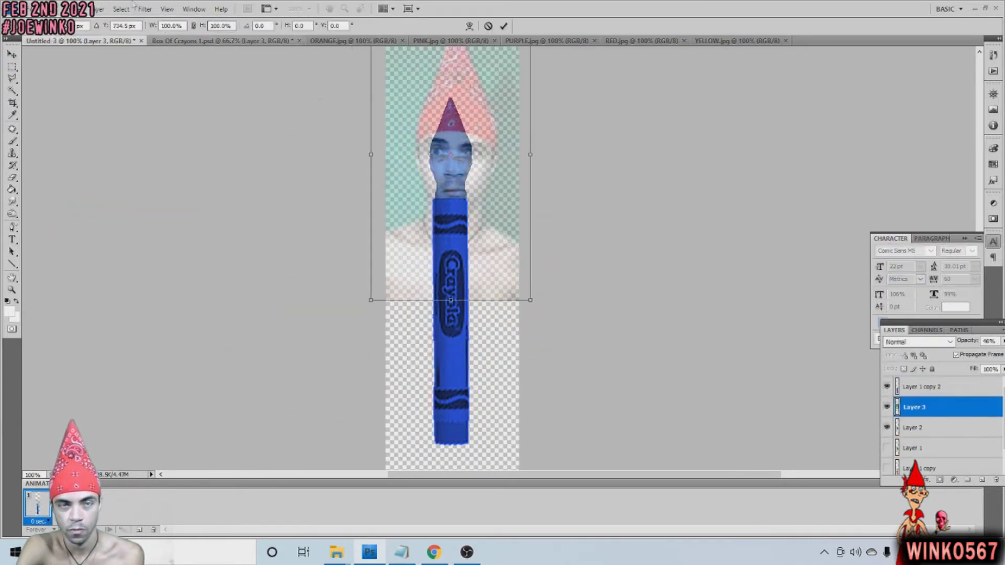
{"action": "left_click", "coordinate": [194, 26]}
{"action": "type", "text": "48"}
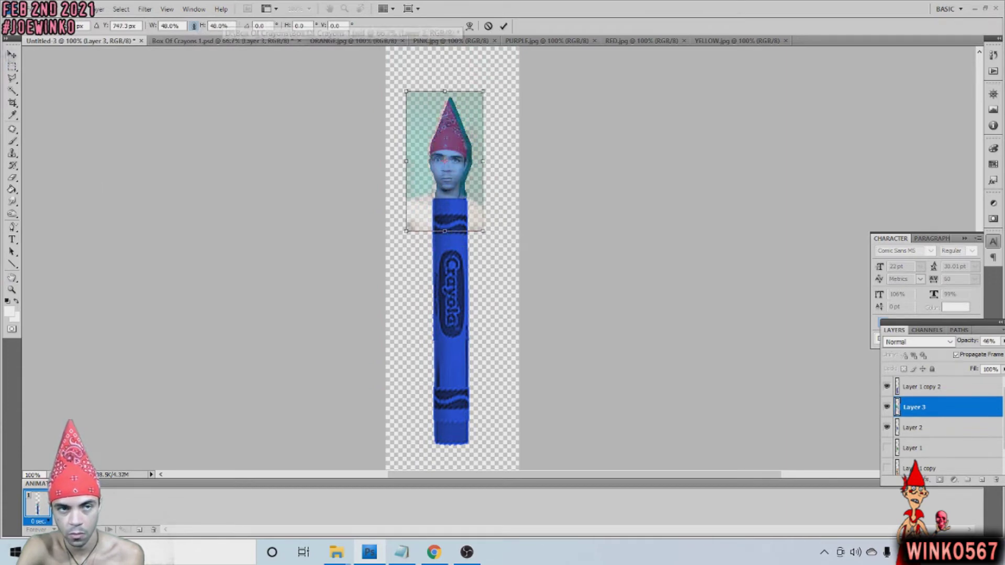
{"action": "key", "text": "Return"}
{"action": "scroll", "coordinate": [485, 108], "scroll_direction": "up", "scroll_amount": 1}
{"action": "scroll", "coordinate": [485, 107], "scroll_direction": "up", "scroll_amount": 1}
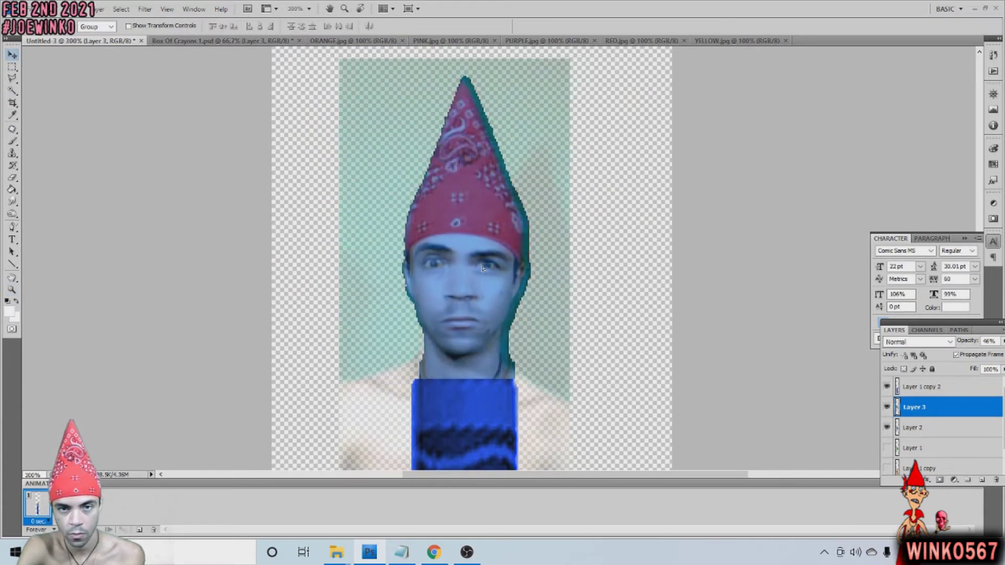
{"action": "left_click_drag", "start_coordinate": [482, 268], "coordinate": [487, 268]}
Restore the photo to 100% opacity, delete its lower sides, and lower it onto the crayon.
{"action": "double_click", "coordinate": [967, 407]}
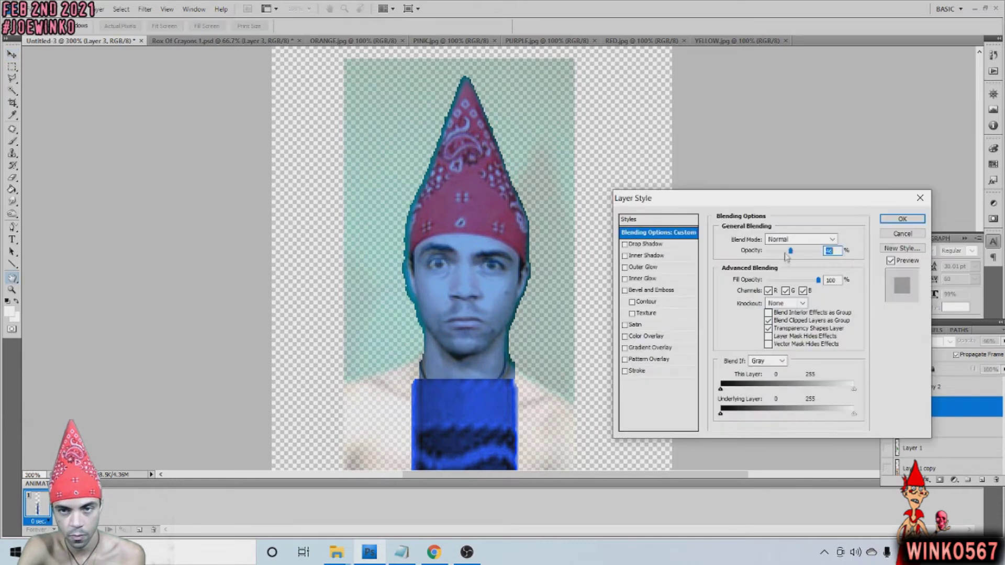
{"action": "type", "text": "100"}
{"action": "key", "text": "Return"}
{"action": "key", "text": "shift+Up"}
{"action": "key", "text": "shift+Up"}
{"action": "key", "text": "shift+Up"}
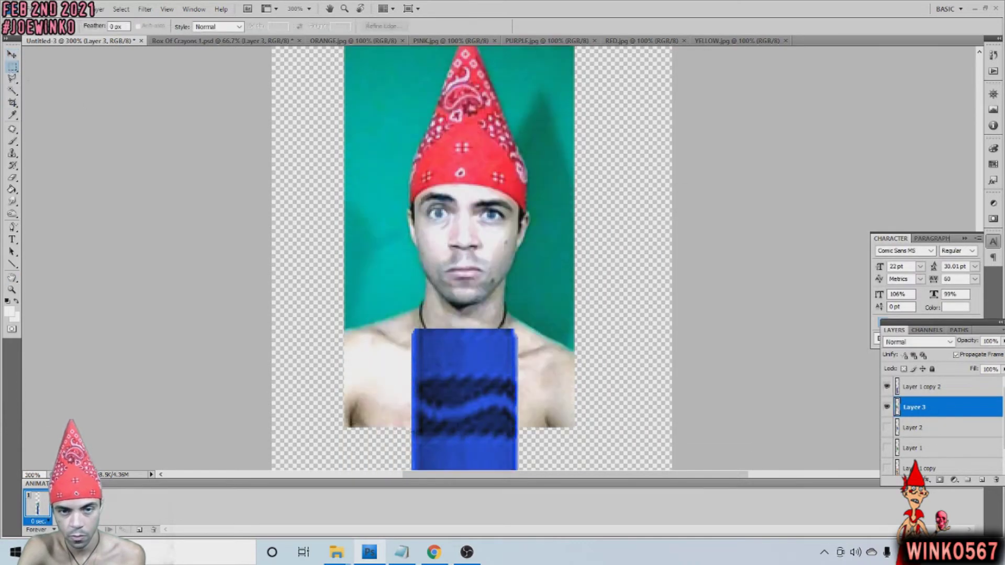
{"action": "key", "text": "Delete"}
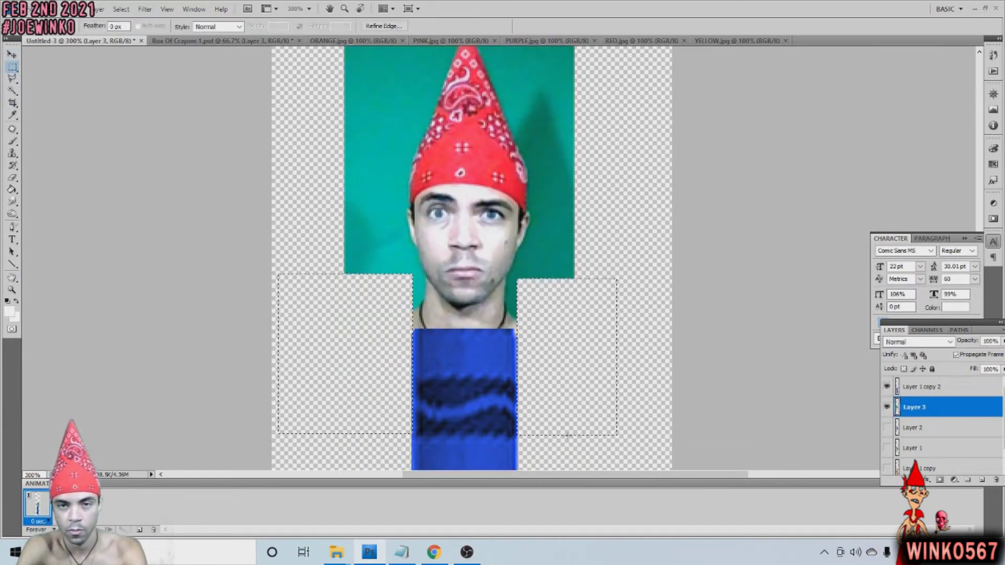
{"action": "key", "text": "v"}
{"action": "left_click_drag", "start_coordinate": [471, 263], "coordinate": [467, 304]}
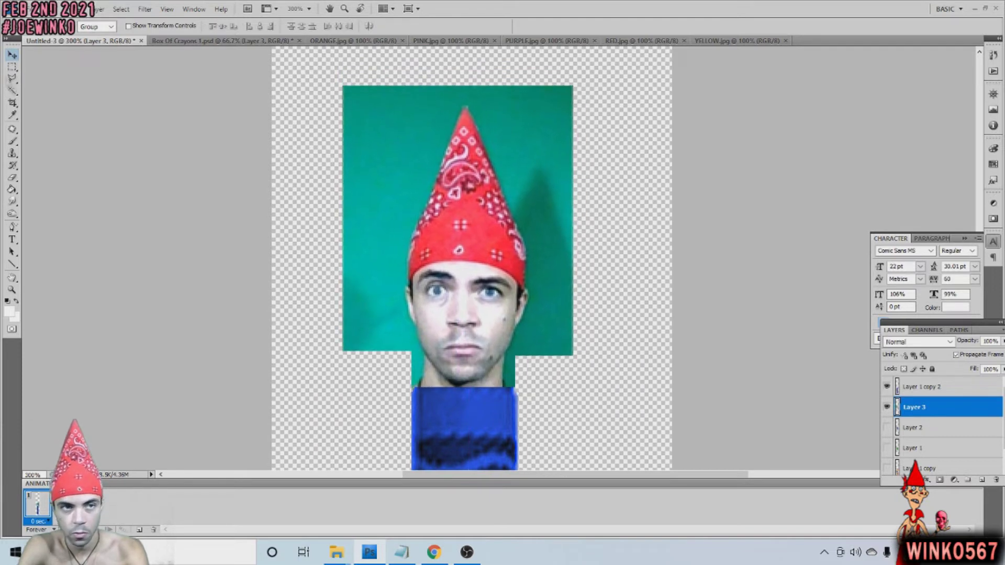
Magic-wand and delete the green backdrop around the head, then deselect and zoom out.
{"action": "left_click", "coordinate": [543, 113]}
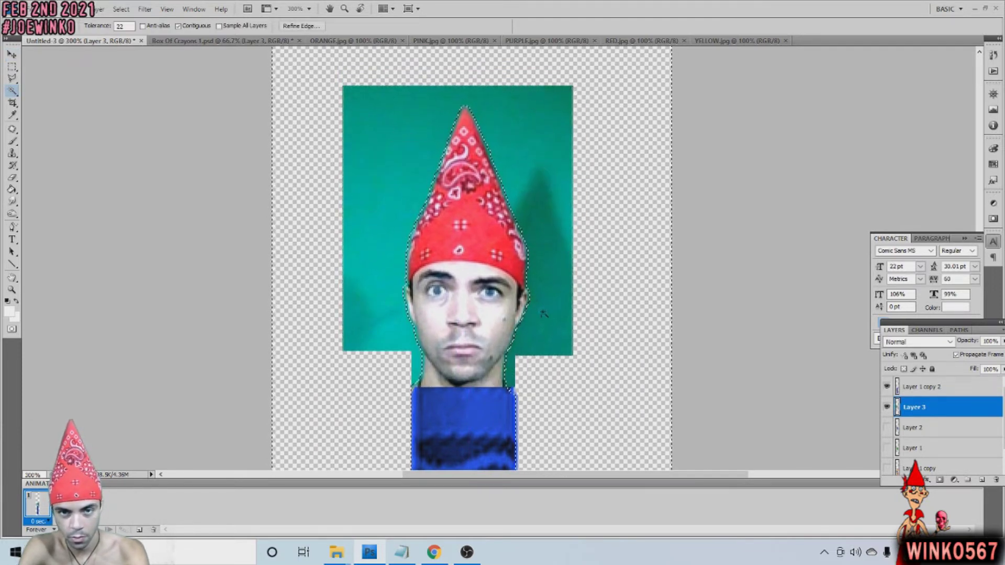
{"action": "key", "text": "Delete"}
{"action": "key", "text": "ctrl+d"}
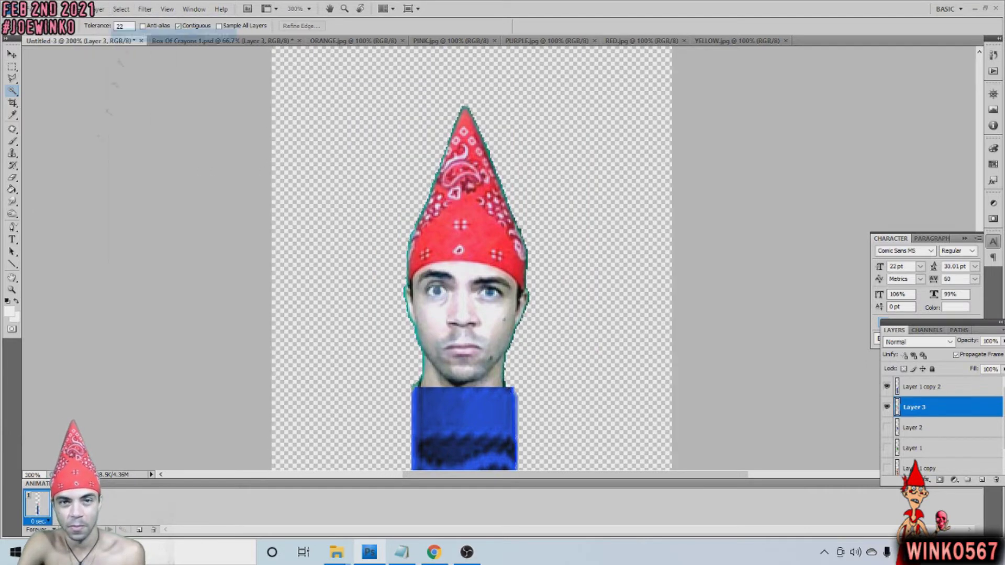
{"action": "key", "text": "ctrl+minus"}
{"action": "key", "text": "ctrl+minus"}
Select the crayon body layer and bring up Hue/Saturation for it.
{"action": "key", "text": "alt+bracketright"}
{"action": "left_click", "coordinate": [78, 9]}
{"action": "left_click", "coordinate": [240, 42]}
{"action": "key", "text": "Escape"}
{"action": "left_click", "coordinate": [79, 9]}
{"action": "key", "text": "ctrl+u"}
Shift the crayon body's hue to orange and brighten it.
{"action": "mouse_move", "coordinate": [871, 306]}
{"action": "left_mouse_down"}
{"action": "mouse_move", "coordinate": [825, 306]}
{"action": "mouse_move", "coordinate": [920, 307]}
{"action": "left_mouse_up"}
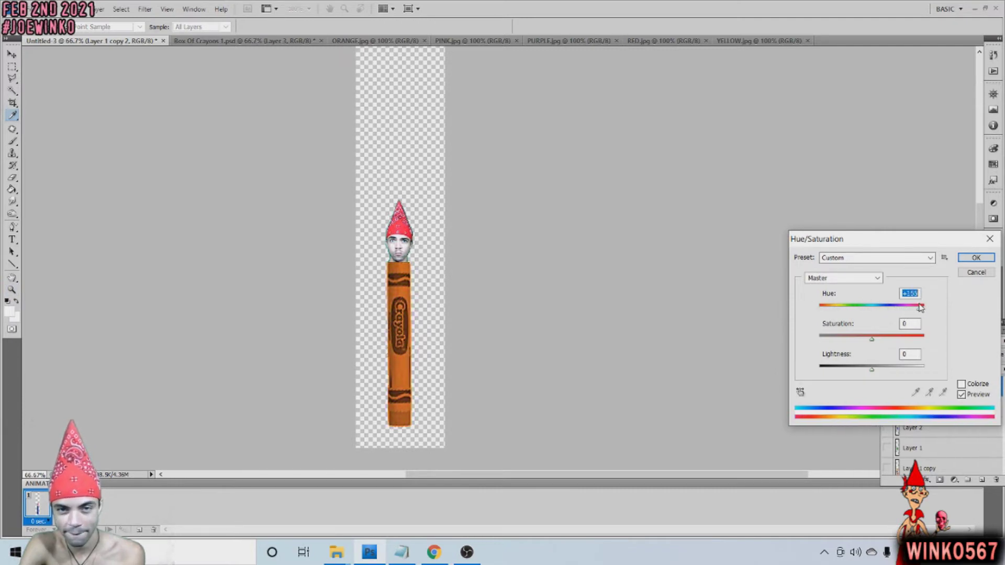
{"action": "left_click", "coordinate": [976, 257]}
{"action": "left_click", "coordinate": [888, 408]}
{"action": "left_click", "coordinate": [921, 386]}
{"action": "left_click", "coordinate": [78, 8]}
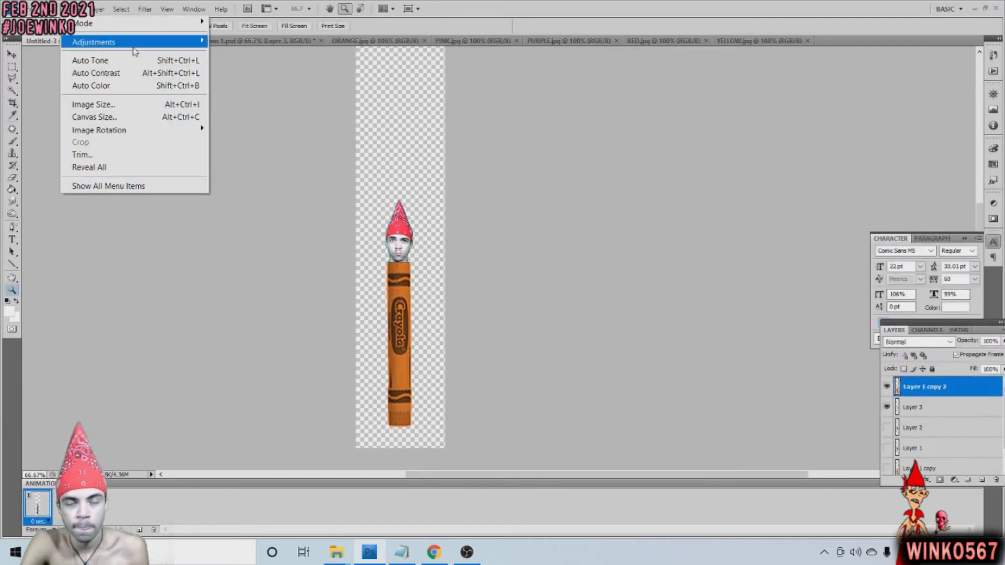
{"action": "key", "text": "ctrl+u"}
{"action": "left_click_drag", "start_coordinate": [896, 344], "coordinate": [924, 343]}
{"action": "key", "text": "Return"}
{"action": "key", "text": "ctrl+u"}
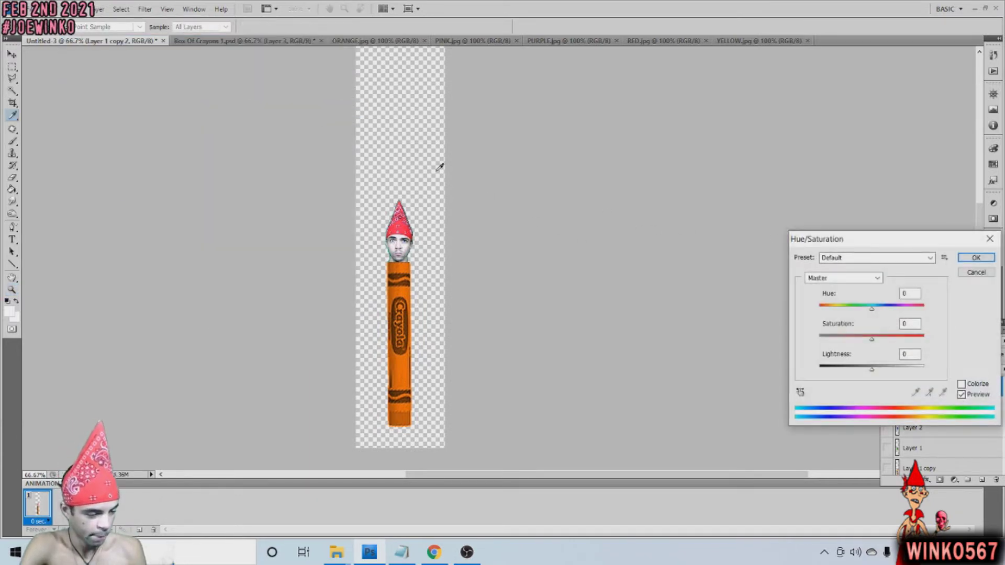
{"action": "left_click_drag", "start_coordinate": [871, 339], "coordinate": [837, 339]}
{"action": "key", "text": "Escape"}
Colorize the face layer orange-brown with Lightness -55.
{"action": "left_click", "coordinate": [919, 385]}
{"action": "left_click", "coordinate": [78, 9]}
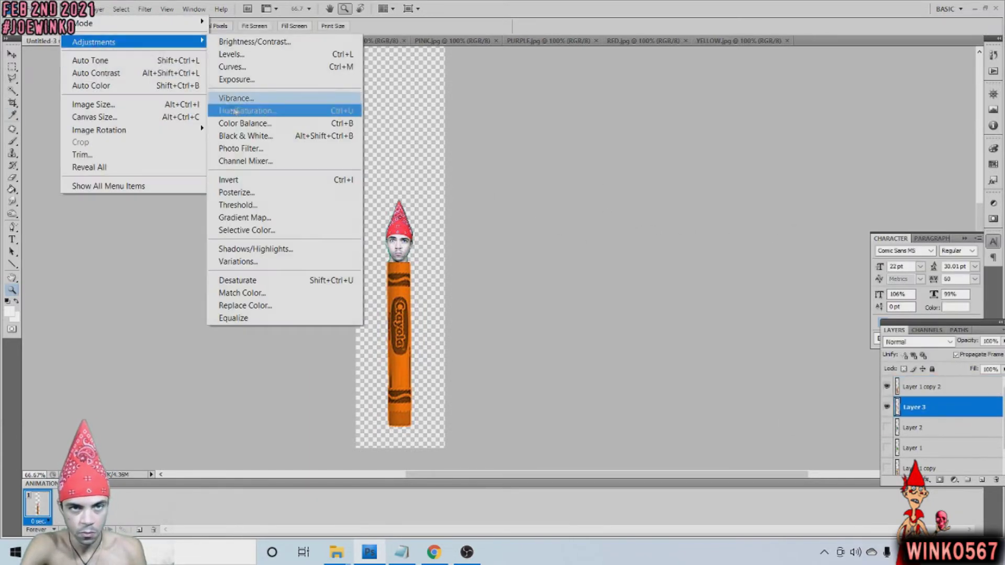
{"action": "left_click", "coordinate": [256, 116]}
{"action": "type", "text": "-55"}
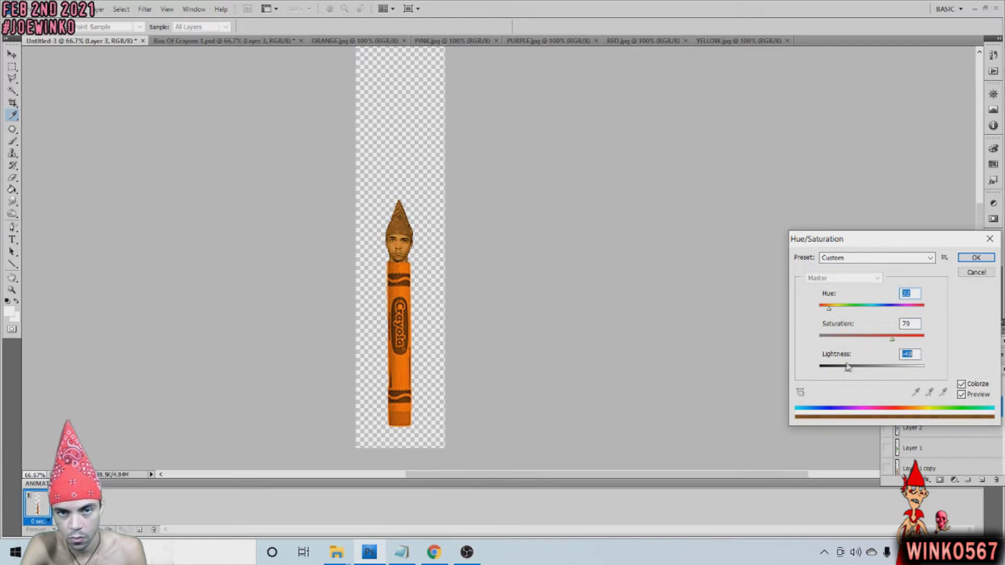
{"action": "key", "text": "Return"}
{"action": "key", "text": "m"}
{"action": "key", "text": "ctrl+j"}
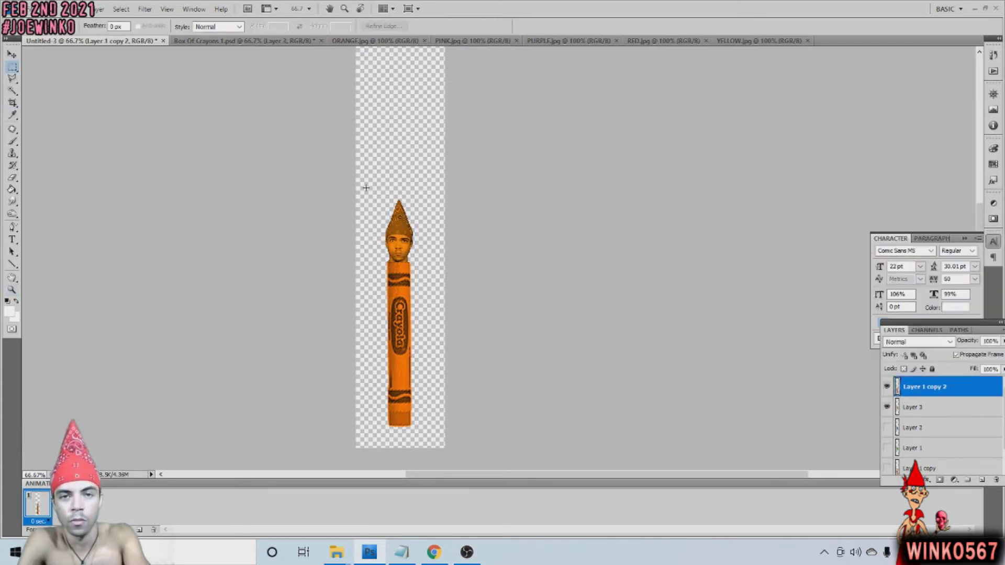
Paste the orange crayon into Box Of Crayons, scaled 80.6% and rotated 12.4°.
{"action": "key", "text": "ctrl+c"}
{"action": "key", "text": "ctrl+Tab"}
{"action": "key", "text": "ctrl+v"}
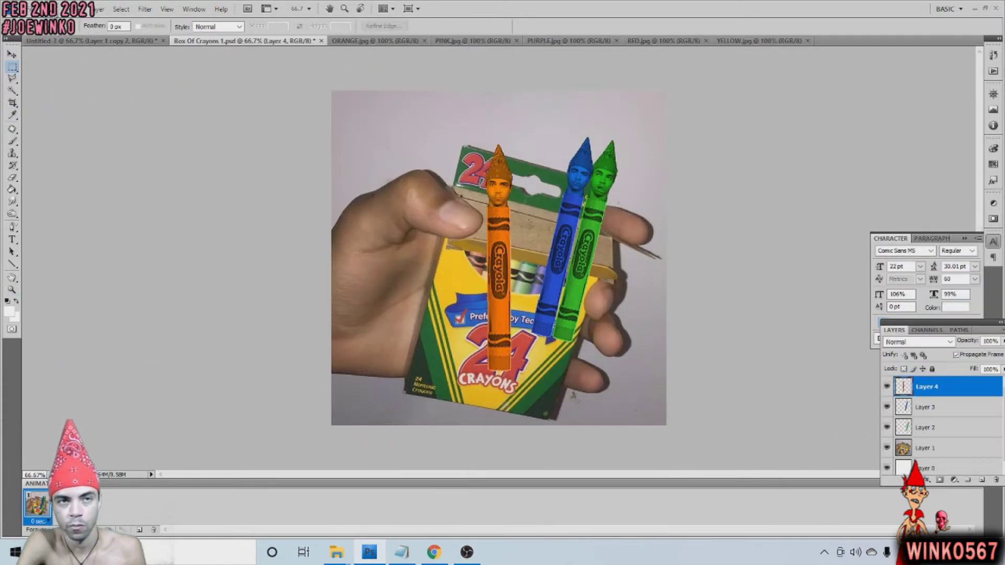
{"action": "key", "text": "ctrl+t"}
{"action": "left_click_drag", "start_coordinate": [460, 366], "coordinate": [487, 324]}
{"action": "left_click_drag", "start_coordinate": [498, 251], "coordinate": [545, 241]}
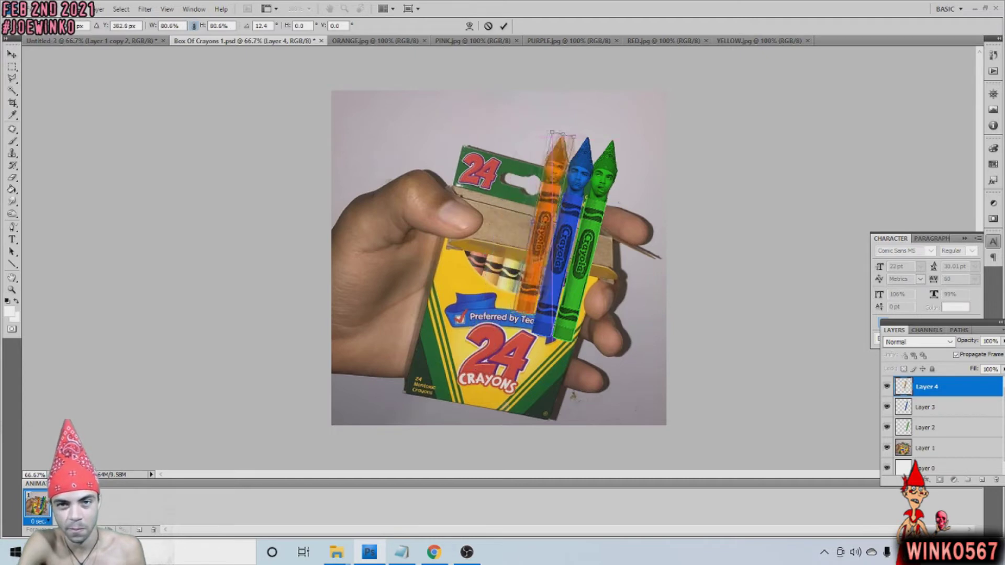
{"action": "key", "text": "v"}
{"action": "key", "text": "Return"}
Nudge the orange crayon into place beside the blue one and bring up YELLOW.jpg.
{"action": "left_click_drag", "start_coordinate": [554, 229], "coordinate": [553, 226]}
{"action": "left_click_drag", "start_coordinate": [362, 45], "coordinate": [438, 124]}
{"action": "left_click", "coordinate": [654, 41]}
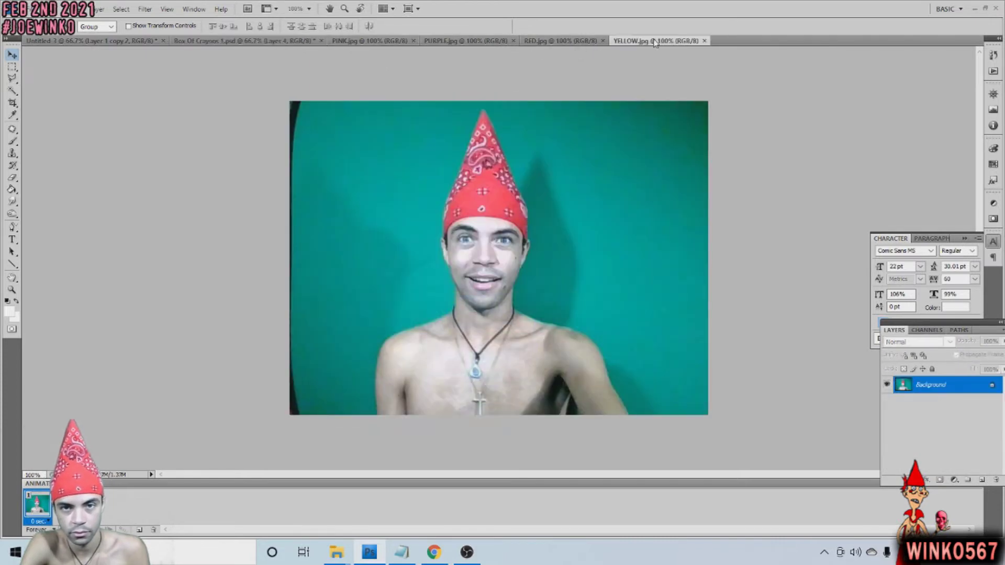
Unlock YELLOW.jpg's background, copy the whole photo, and close it without saving.
{"action": "double_click", "coordinate": [930, 384]}
{"action": "key", "text": "Return"}
{"action": "key", "text": "ctrl+a"}
{"action": "key", "text": "ctrl+shift+c"}
{"action": "key", "text": "ctrl+w"}
{"action": "key", "text": "n"}
Paste the face photo onto the crayon template, zoom in, and lower its opacity to 38%.
{"action": "key", "text": "ctrl+Tab"}
{"action": "key", "text": "ctrl+v"}
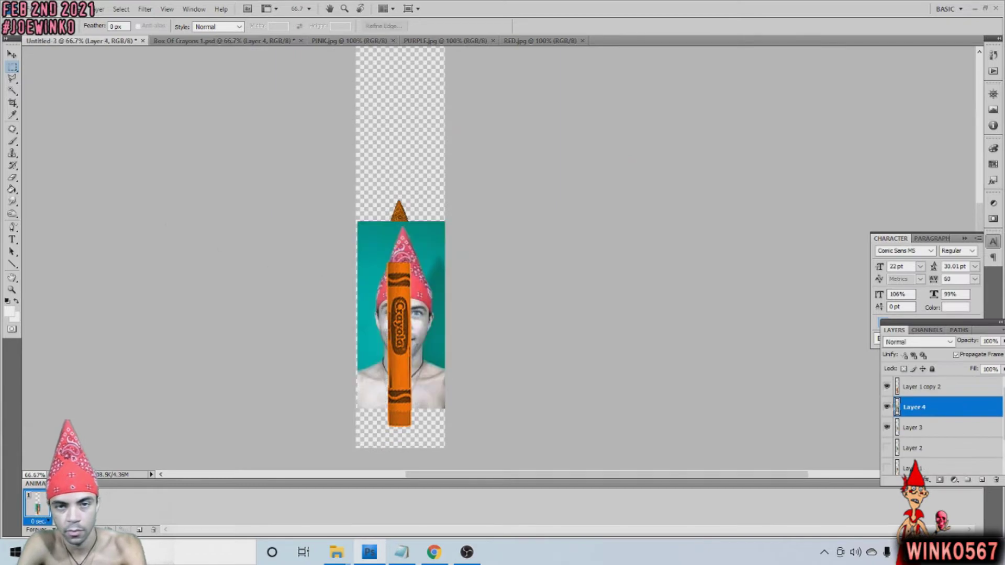
{"action": "key", "text": "z"}
{"action": "key", "text": "ctrl+plus"}
{"action": "key", "text": "ctrl+plus"}
{"action": "key", "text": "alt+e"}
{"action": "key", "text": "ctrl+t"}
{"action": "key", "text": "v"}
{"action": "key", "text": "Return"}
{"action": "type", "text": "38"}
{"action": "key", "text": "Return"}
Scale the face photo proportionally to 45% and restore 100% opacity.
{"action": "key", "text": "ctrl+t"}
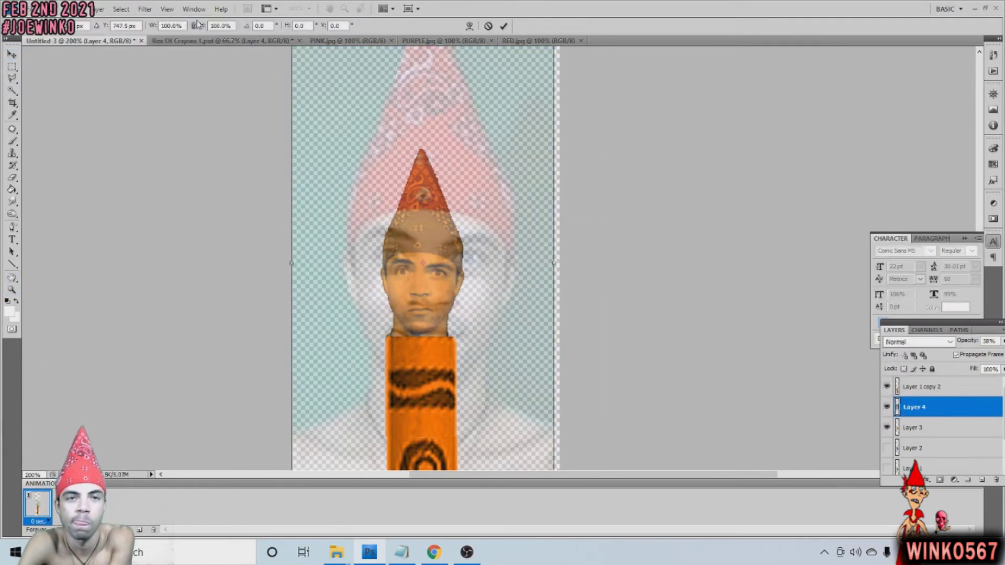
{"action": "left_click", "coordinate": [202, 27]}
{"action": "left_click_drag", "start_coordinate": [153, 26], "coordinate": [163, 25]}
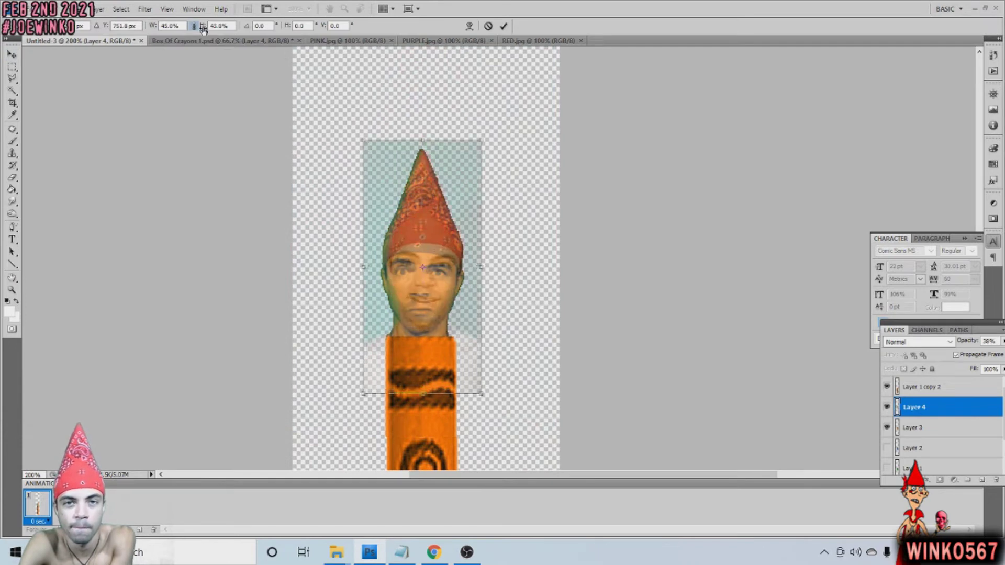
{"action": "left_click", "coordinate": [12, 63]}
{"action": "type", "text": "100"}
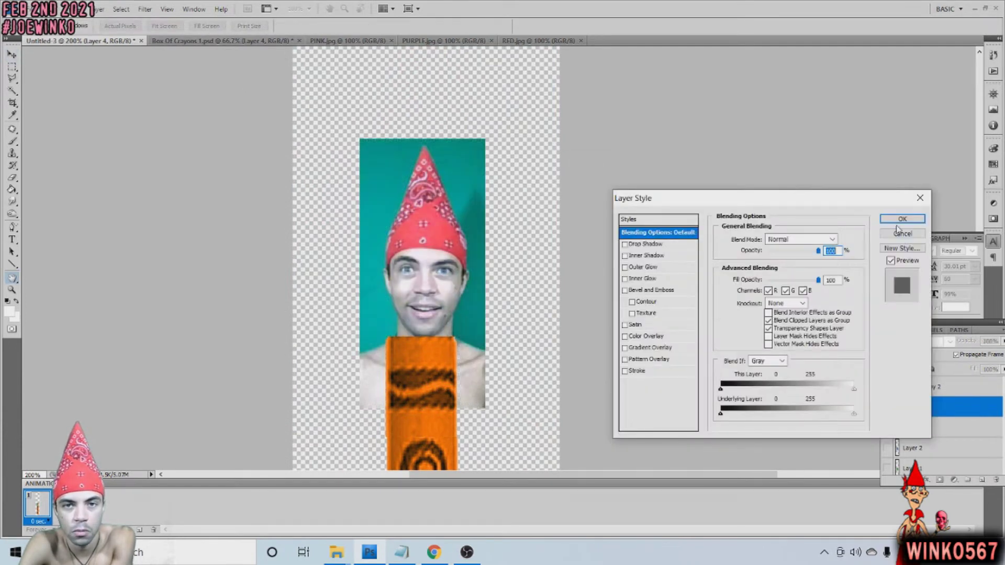
{"action": "key", "text": "Return"}
Hide the old orange face layer and delete the teal background around the head.
{"action": "left_click", "coordinate": [887, 427]}
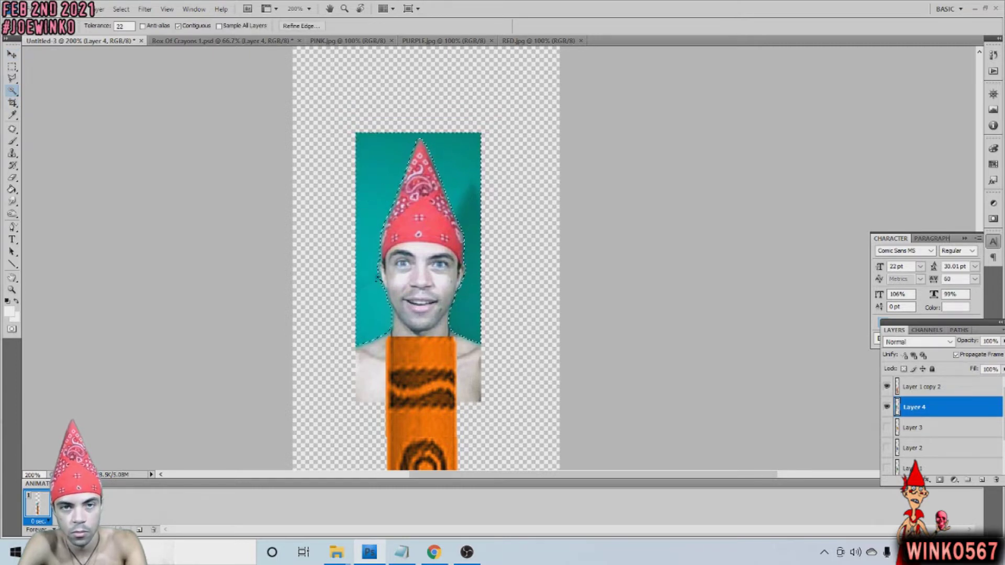
{"action": "key", "text": "Delete"}
{"action": "scroll", "coordinate": [381, 314], "scroll_direction": "down", "scroll_amount": 2}
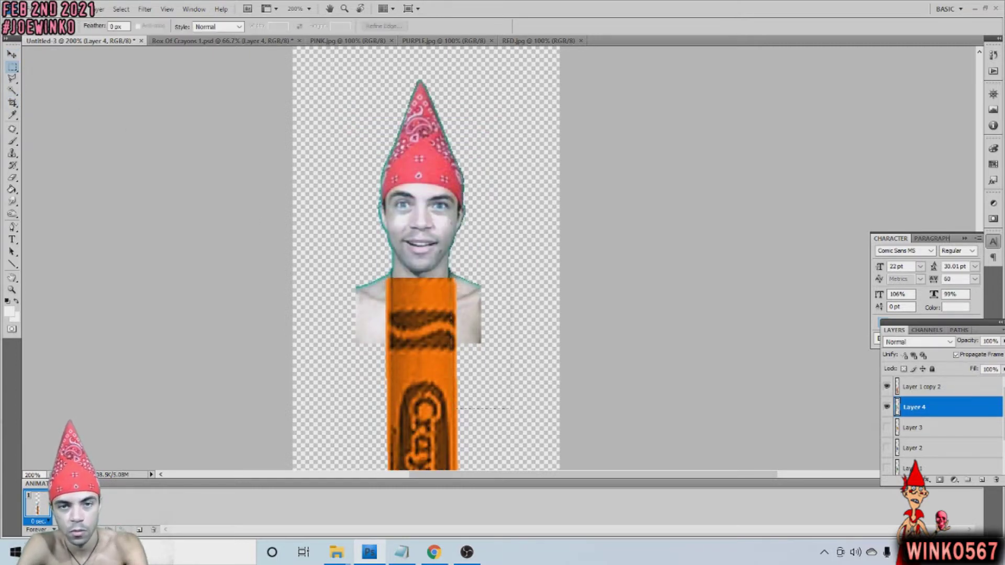
Colorize the bandana-hat face yellow with Hue/Saturation.
{"action": "left_click", "coordinate": [79, 8]}
{"action": "left_click", "coordinate": [257, 108]}
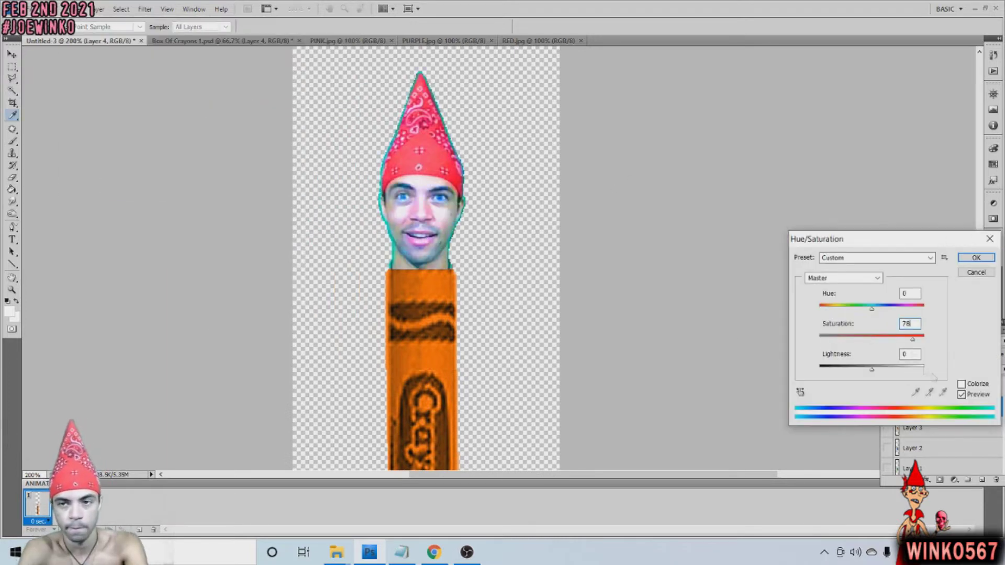
{"action": "left_click", "coordinate": [961, 383]}
{"action": "left_click_drag", "start_coordinate": [871, 309], "coordinate": [836, 309]}
{"action": "left_click_drag", "start_coordinate": [871, 369], "coordinate": [843, 370]}
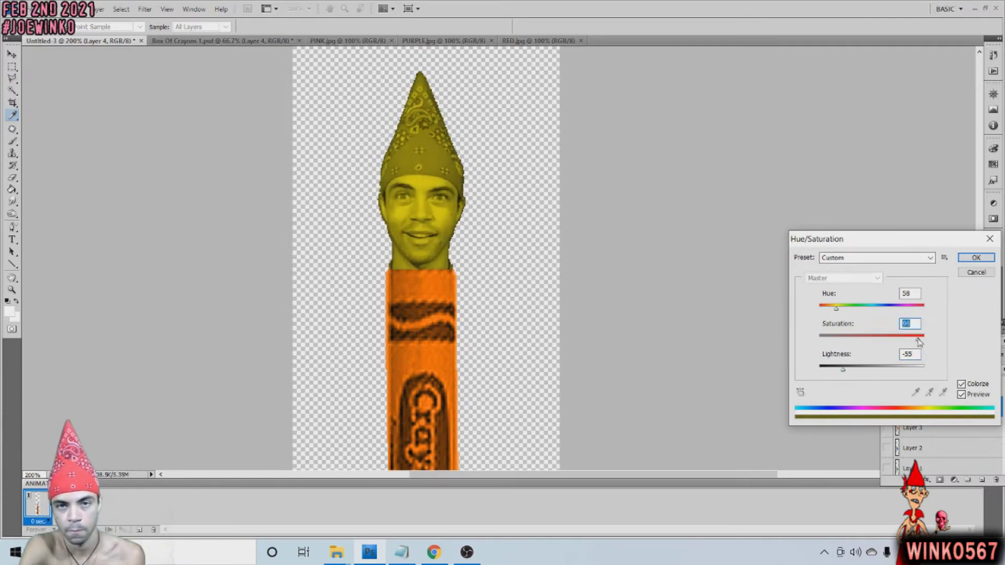
{"action": "key", "text": "Return"}
Shift the crayon body's hue to yellow and zoom out.
{"action": "key", "text": "ctrl+u"}
{"action": "left_click_drag", "start_coordinate": [871, 309], "coordinate": [877, 309]}
{"action": "key", "text": "Return"}
{"action": "key", "text": "z"}
{"action": "left_click", "coordinate": [241, 214], "text": "alt"}
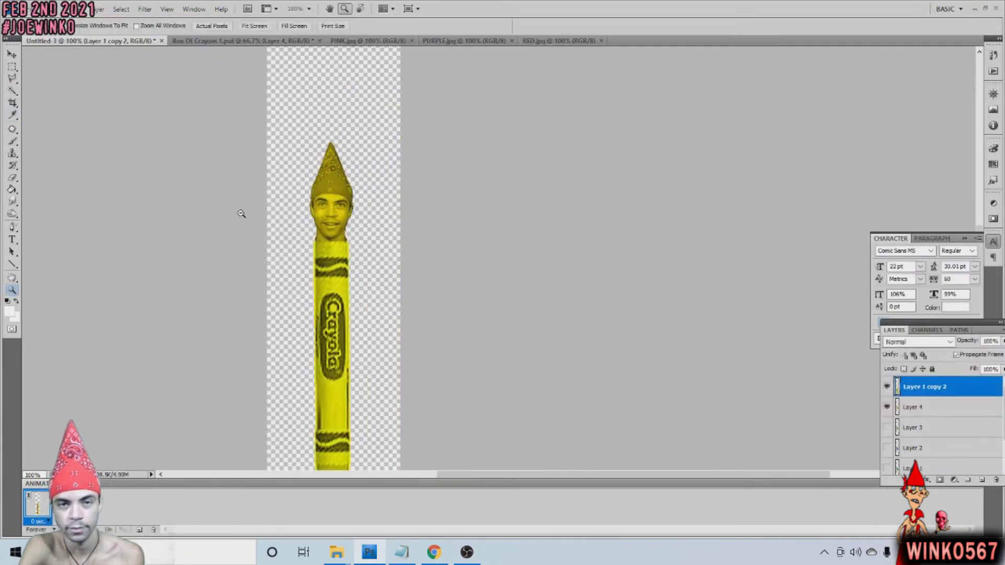
{"action": "scroll", "coordinate": [241, 214], "scroll_direction": "down", "scroll_amount": 2}
{"action": "key", "text": "m"}
Paste the yellow crayon into Box Of Crayons and move it beside the orange one.
{"action": "key", "text": "ctrl+c"}
{"action": "key", "text": "ctrl+Tab"}
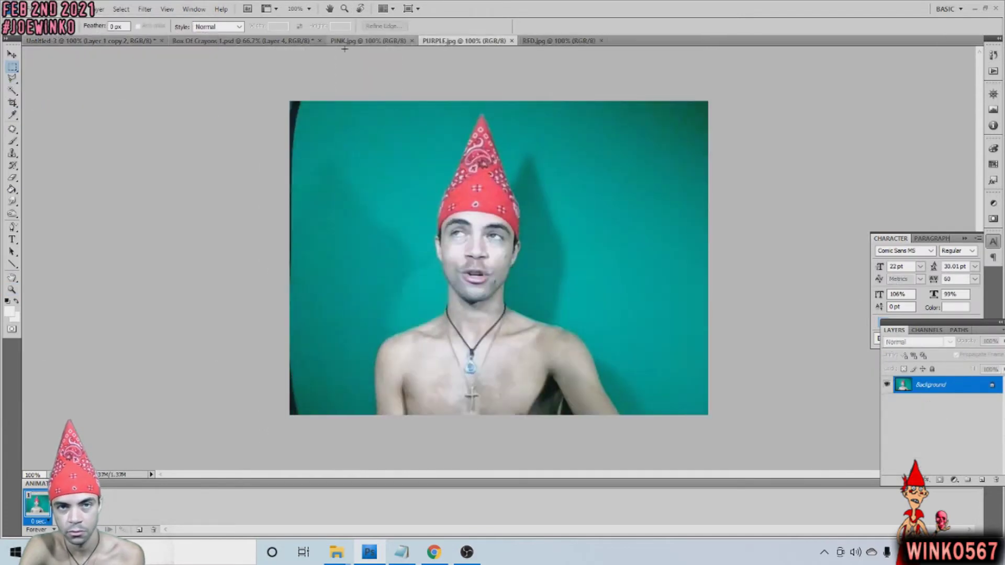
{"action": "key", "text": "ctrl+Tab"}
{"action": "key", "text": "ctrl+v"}
{"action": "key", "text": "ctrl+t"}
{"action": "left_click_drag", "start_coordinate": [500, 262], "coordinate": [516, 241]}
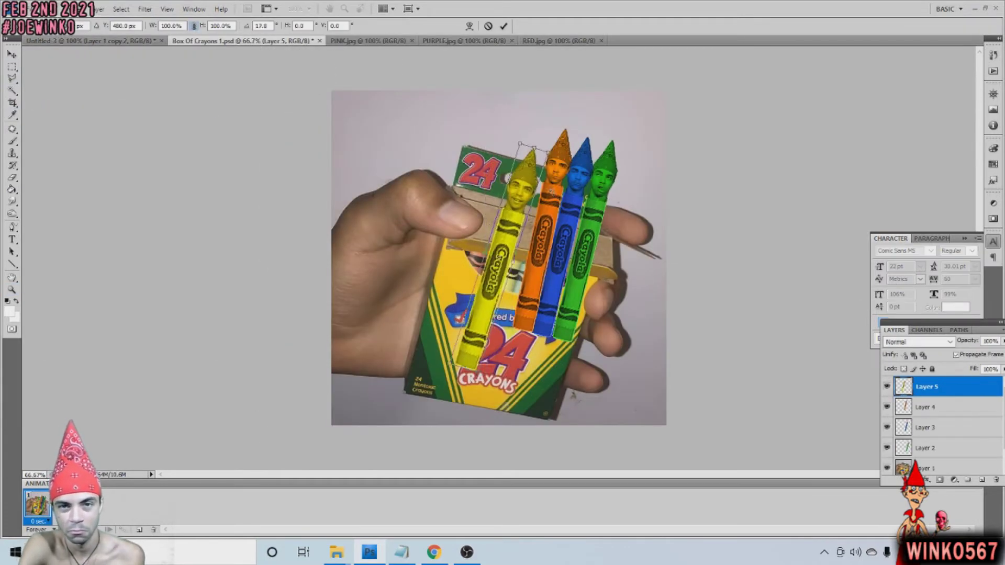
Finish sizing and tilting the yellow crayon in the box and nudge it up slightly.
{"action": "left_click_drag", "start_coordinate": [510, 131], "coordinate": [531, 140]}
{"action": "left_click_drag", "start_coordinate": [515, 327], "coordinate": [522, 301]}
{"action": "key", "text": "Return"}
{"action": "left_click_drag", "start_coordinate": [525, 221], "coordinate": [522, 215]}
Bring up the RED.jpg photo and unlock its background layer.
{"action": "left_click", "coordinate": [463, 40]}
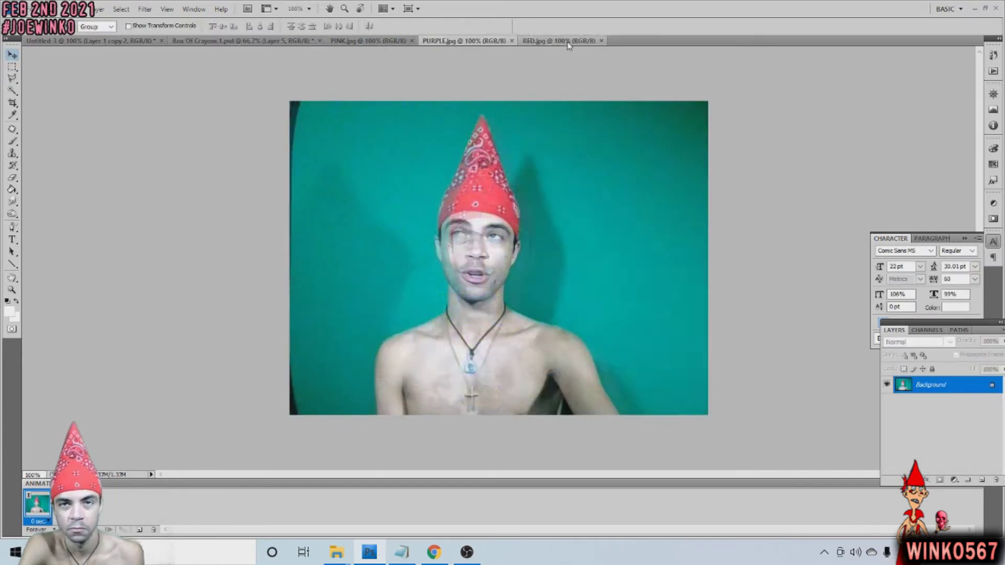
{"action": "left_click", "coordinate": [558, 41]}
{"action": "double_click", "coordinate": [930, 384]}
{"action": "key", "text": "Return"}
Paste the RED face photo into Untitled-3 and shrink it to 45% atop the crayon.
{"action": "left_click", "coordinate": [89, 41]}
{"action": "left_click", "coordinate": [930, 407]}
{"action": "key", "text": "ctrl+v"}
{"action": "left_click", "coordinate": [46, 9]}
{"action": "left_click", "coordinate": [57, 231]}
{"action": "left_click", "coordinate": [193, 26]}
{"action": "left_click_drag", "start_coordinate": [360, 144], "coordinate": [319, 188]}
Apply the face's new size and delete the green background around the head.
{"action": "key", "text": "Return"}
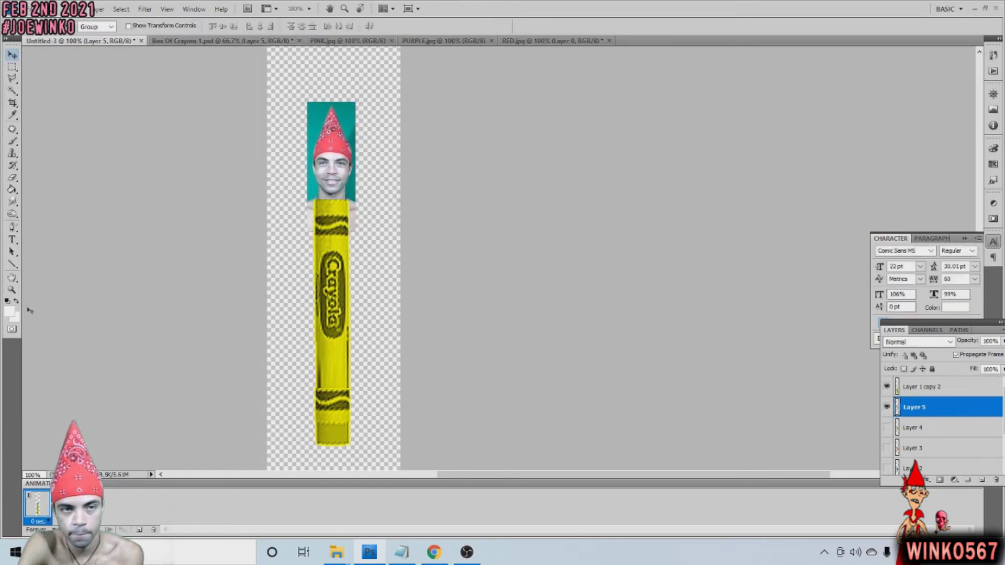
{"action": "double_click", "coordinate": [326, 128]}
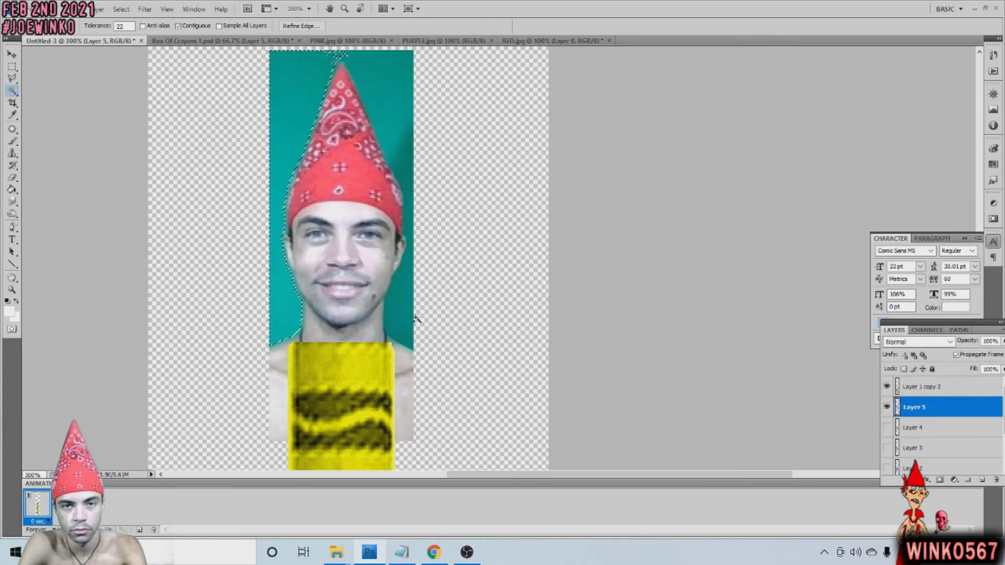
{"action": "key", "text": "Delete"}
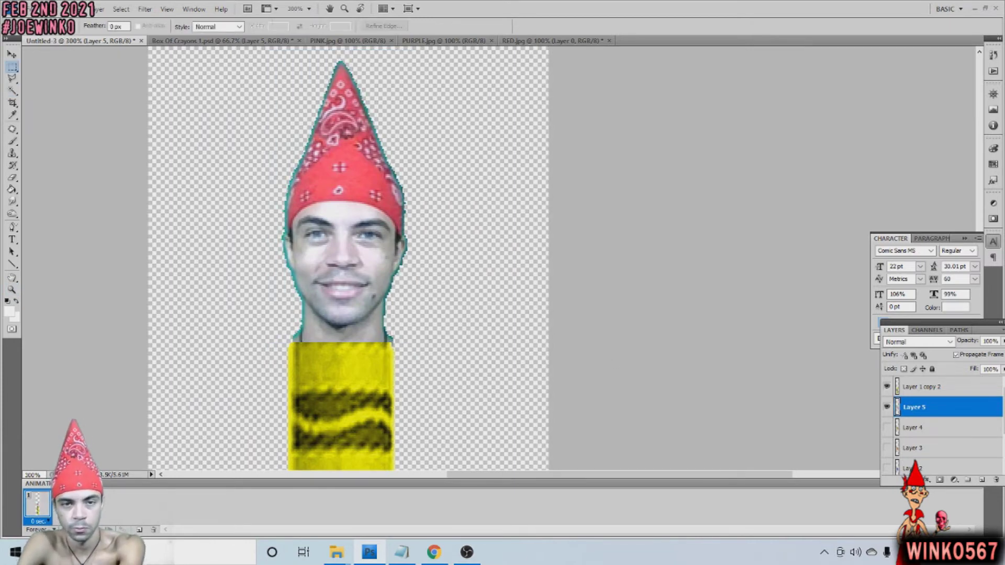
Colorize the head red with Hue/Saturation and boost its brightness and contrast.
{"action": "left_click", "coordinate": [60, 9]}
{"action": "left_click", "coordinate": [236, 107]}
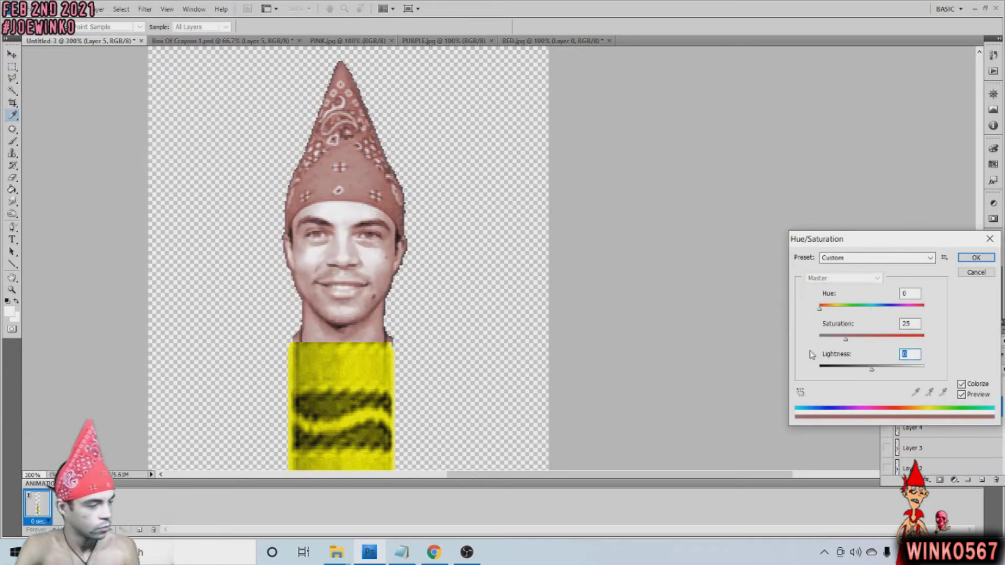
{"action": "type", "text": "-5578"}
{"action": "key", "text": "Tab"}
{"action": "left_click_drag", "start_coordinate": [842, 370], "coordinate": [867, 369]}
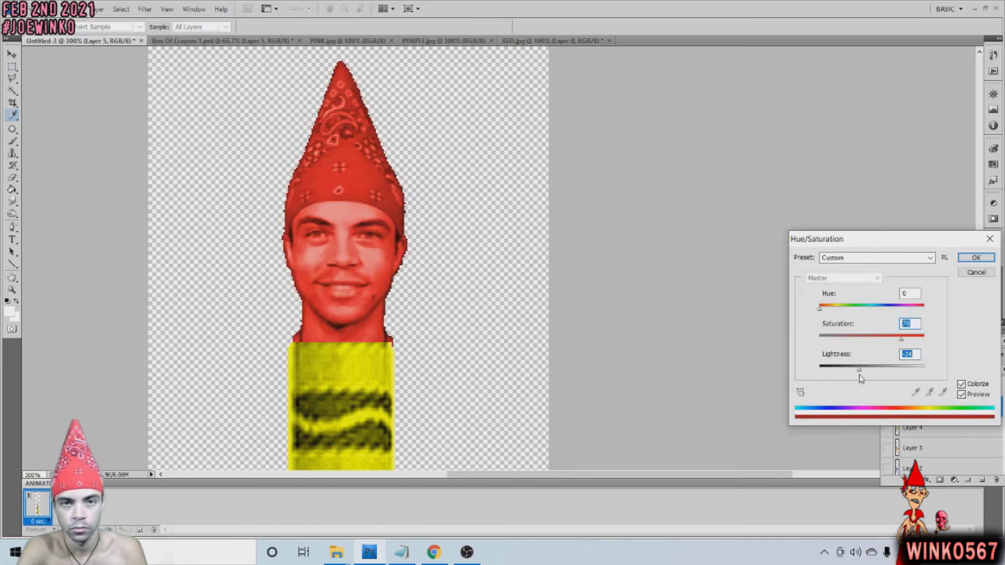
{"action": "key", "text": "Return"}
{"action": "left_click", "coordinate": [63, 9]}
{"action": "left_click", "coordinate": [314, 86]}
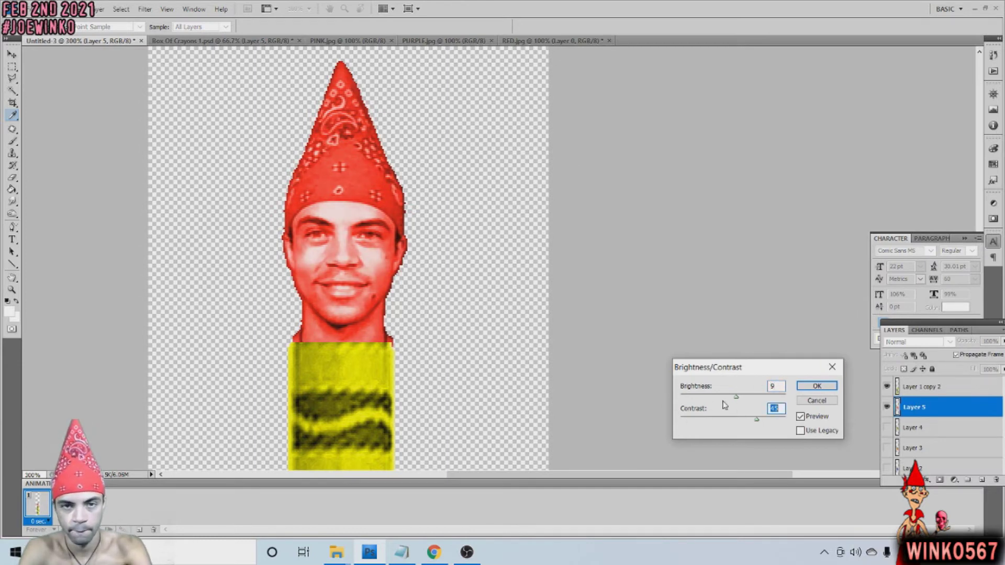
{"action": "key", "text": "Return"}
Shift the crayon body layer's hue to red (-77).
{"action": "key", "text": "z"}
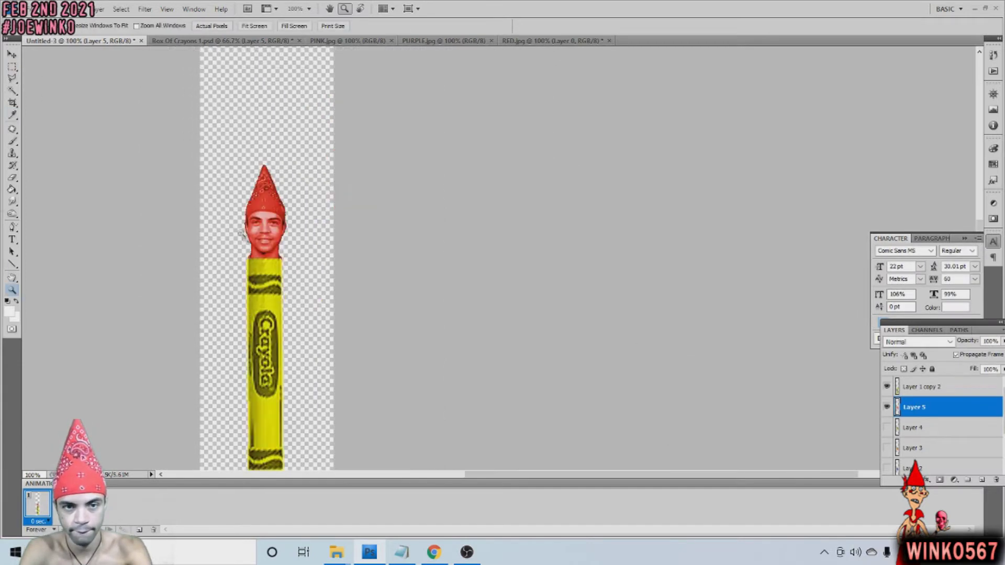
{"action": "key", "text": "ctrl+alt+0"}
{"action": "key", "text": "alt+bracketright"}
{"action": "key", "text": "ctrl+u"}
{"action": "left_click_drag", "start_coordinate": [871, 309], "coordinate": [841, 308]}
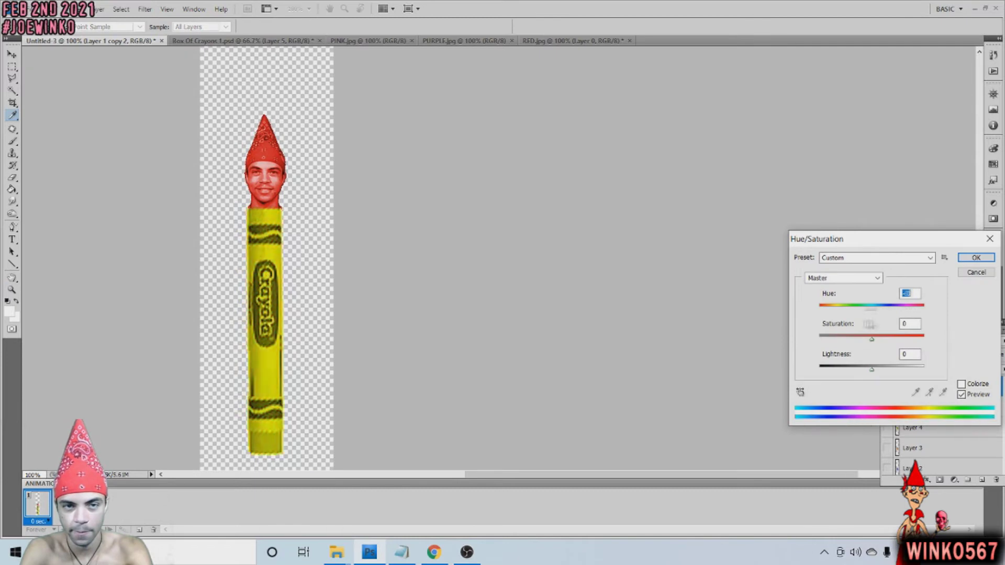
{"action": "key", "text": "Return"}
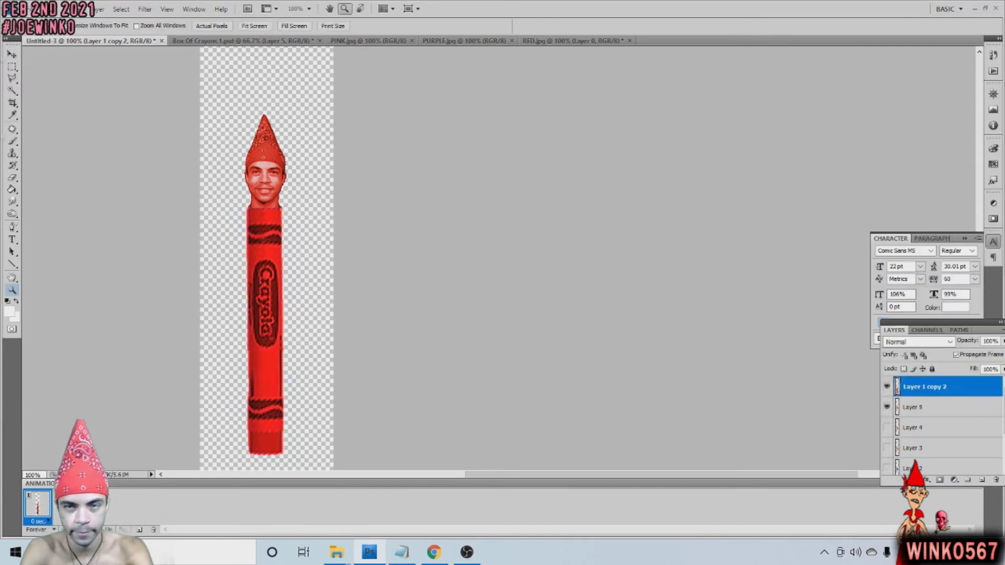
Paste the red crayon into the Box Of Crayons photo, tilted about 12° and scaled to 94%.
{"action": "left_click", "coordinate": [53, 9]}
{"action": "left_click", "coordinate": [63, 98]}
{"action": "left_click", "coordinate": [243, 40]}
{"action": "key", "text": "ctrl+v"}
{"action": "left_click", "coordinate": [52, 8]}
{"action": "left_click", "coordinate": [151, 231]}
{"action": "left_click_drag", "start_coordinate": [500, 272], "coordinate": [518, 262]}
{"action": "left_click_drag", "start_coordinate": [544, 105], "coordinate": [562, 115]}
{"action": "mouse_move", "coordinate": [503, 293]}
{"action": "left_mouse_down"}
{"action": "mouse_move", "coordinate": [509, 285]}
{"action": "mouse_move", "coordinate": [490, 286]}
{"action": "left_mouse_up"}
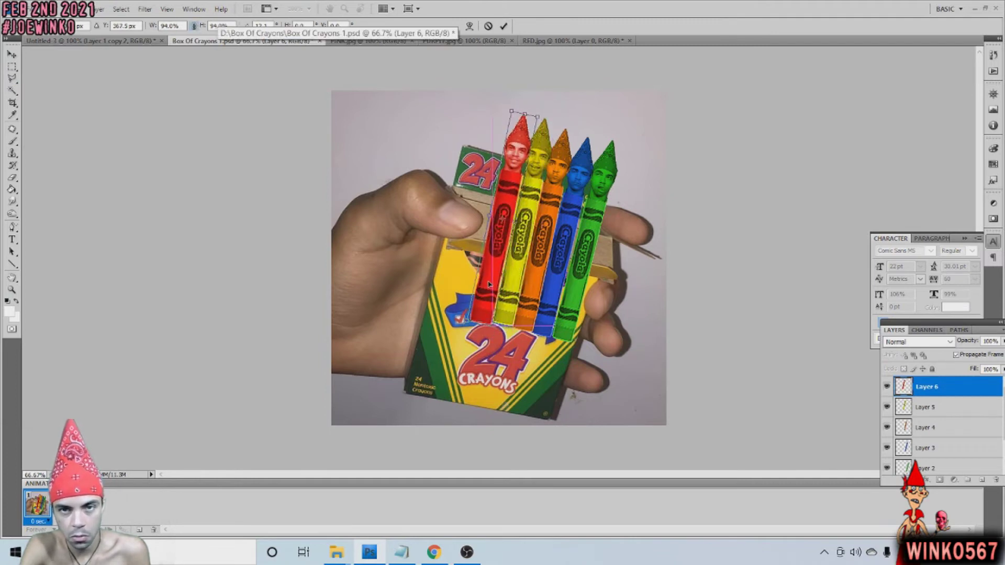
Confirm the red crayon, move it further left, and shift the yellow crayon right.
{"action": "key", "text": "Return"}
{"action": "left_click_drag", "start_coordinate": [486, 260], "coordinate": [447, 253]}
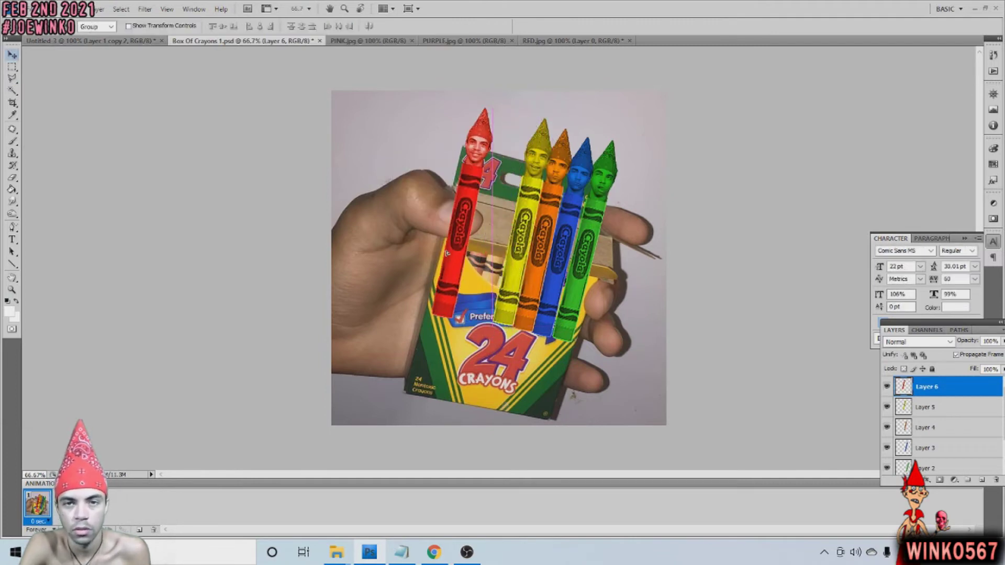
{"action": "left_click", "coordinate": [929, 449]}
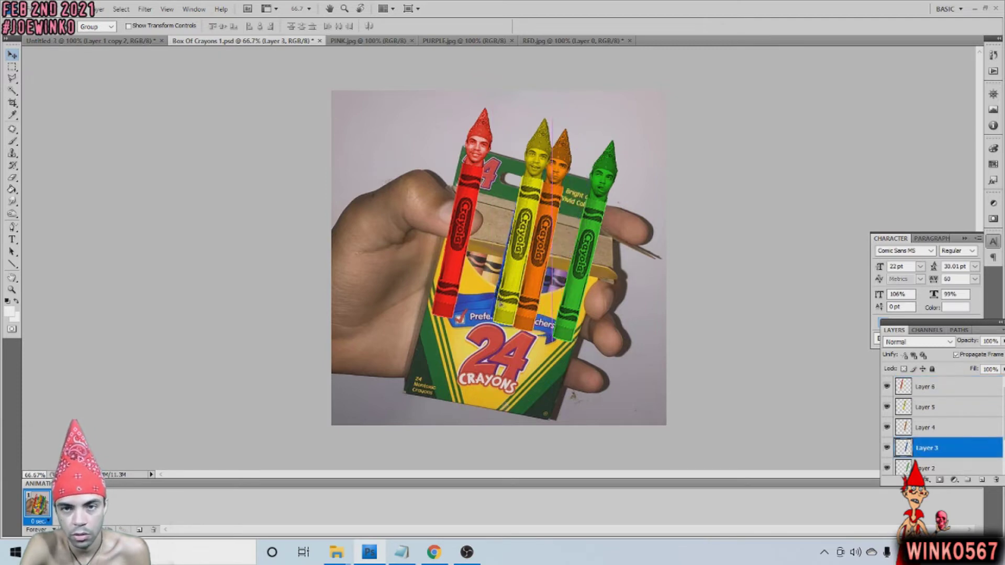
{"action": "left_click_drag", "start_coordinate": [499, 303], "coordinate": [559, 285]}
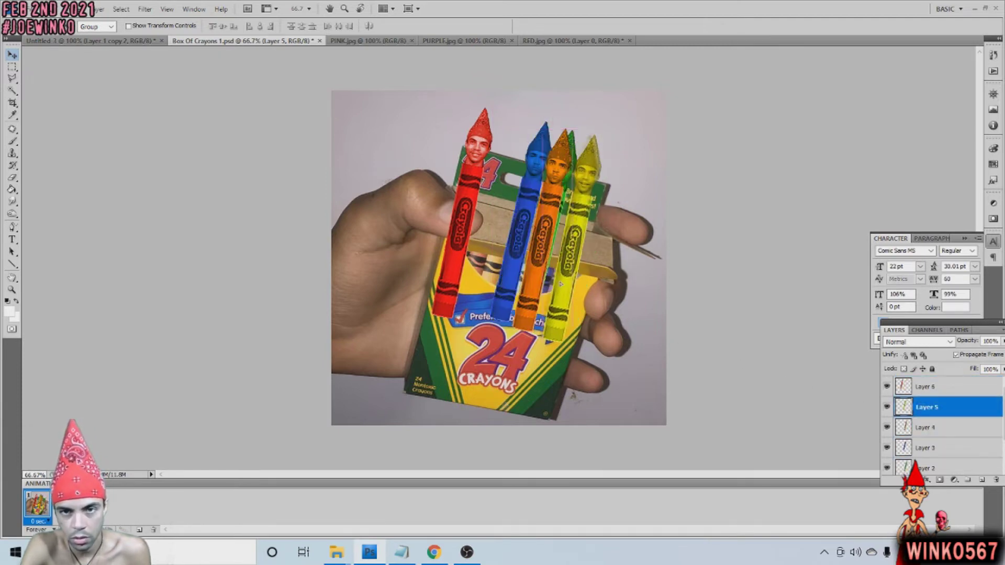
Move the orange crayon from behind the yellow one to stand beside it.
{"action": "left_click", "coordinate": [887, 428]}
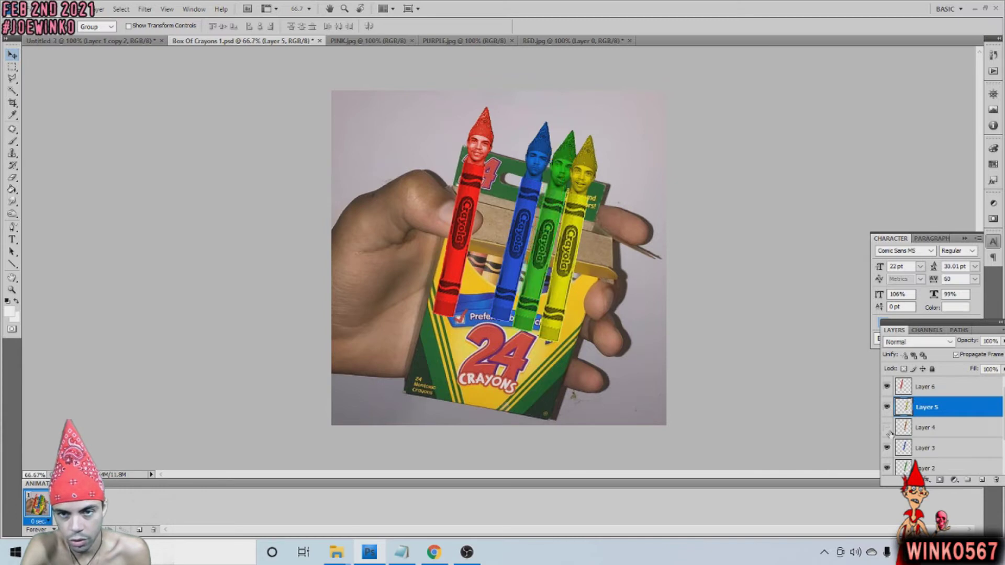
{"action": "left_click", "coordinate": [927, 427]}
{"action": "left_click_drag", "start_coordinate": [585, 338], "coordinate": [633, 354]}
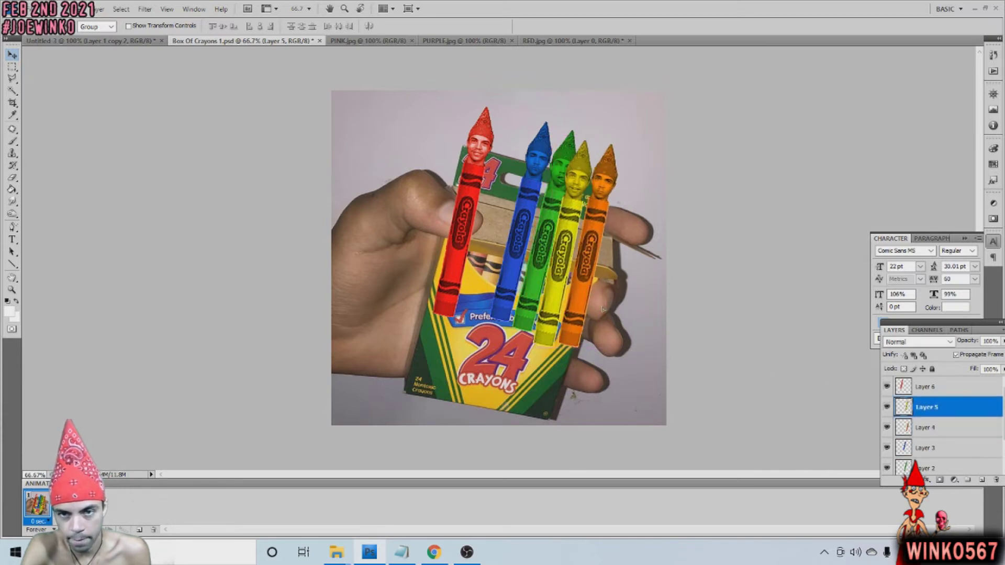
Select Layer 2 and switch to the PINK.jpg photo.
{"action": "key", "text": "alt+bracketleft"}
{"action": "key", "text": "alt+bracketleft"}
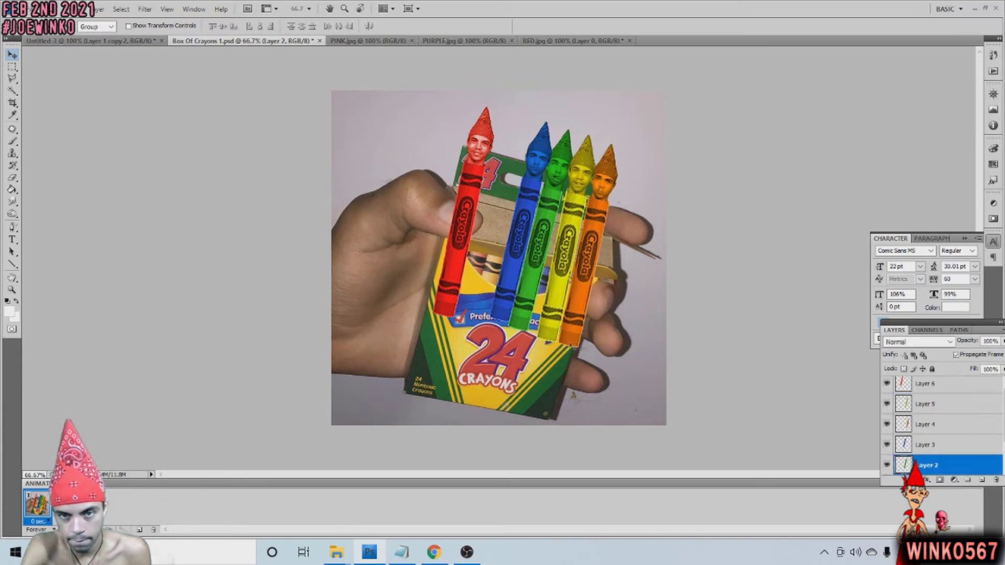
{"action": "left_click_drag", "start_coordinate": [564, 85], "coordinate": [563, 85]}
{"action": "left_click", "coordinate": [369, 41]}
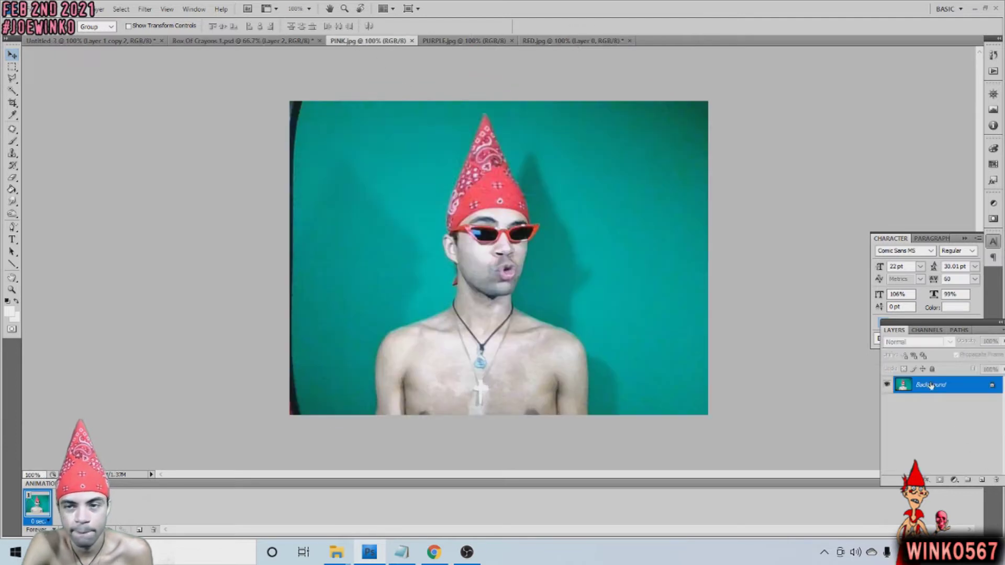
Paste the PINK head-and-shoulders strip into Untitled-3, shrunk to about 50% above the red crayon.
{"action": "key", "text": "ctrl+c"}
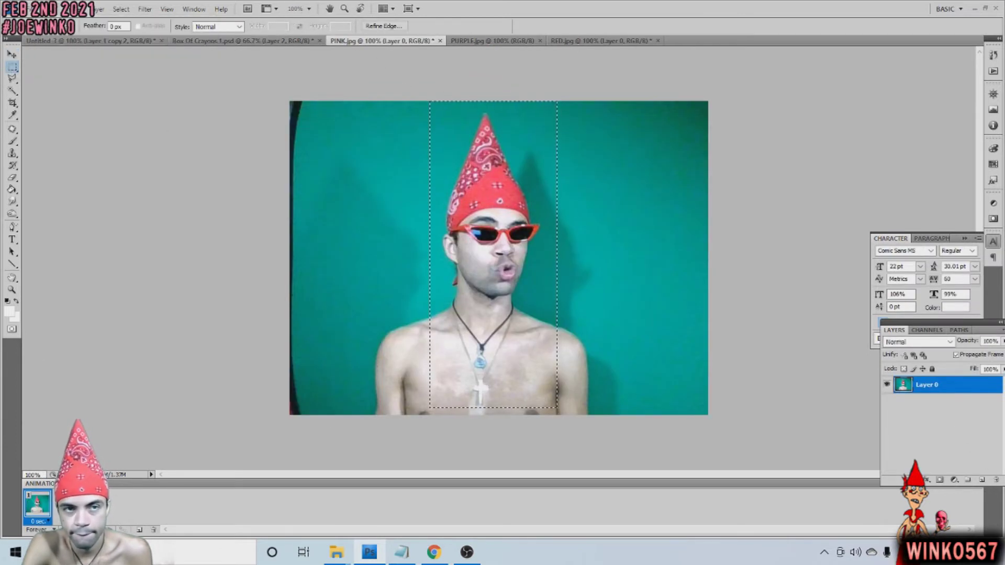
{"action": "left_click", "coordinate": [92, 41]}
{"action": "key", "text": "ctrl+v"}
{"action": "left_click", "coordinate": [52, 9]}
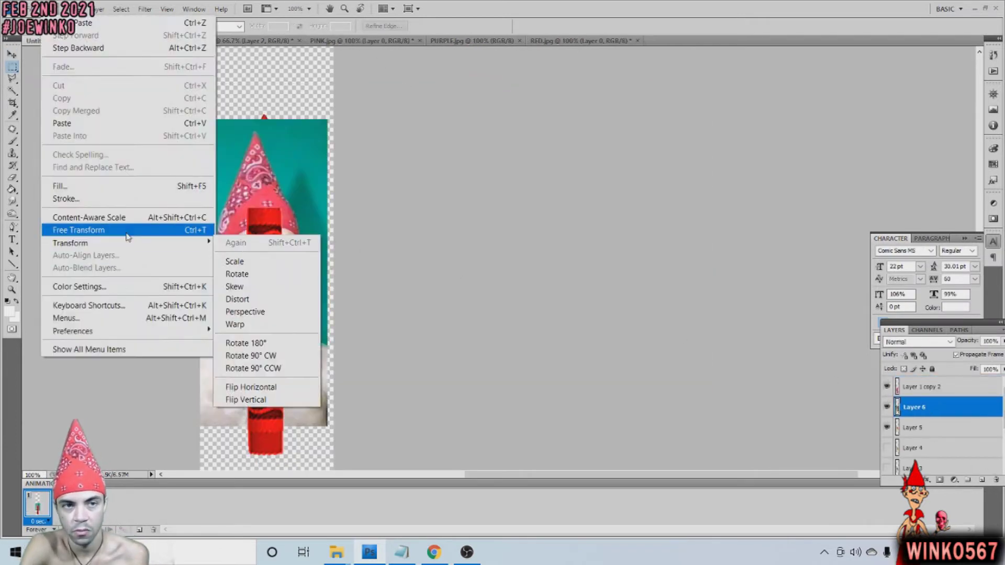
{"action": "left_click", "coordinate": [146, 235]}
{"action": "mouse_move", "coordinate": [327, 119]}
{"action": "left_mouse_down"}
{"action": "mouse_move", "coordinate": [276, 171]}
{"action": "mouse_move", "coordinate": [276, 132]}
{"action": "left_mouse_up"}
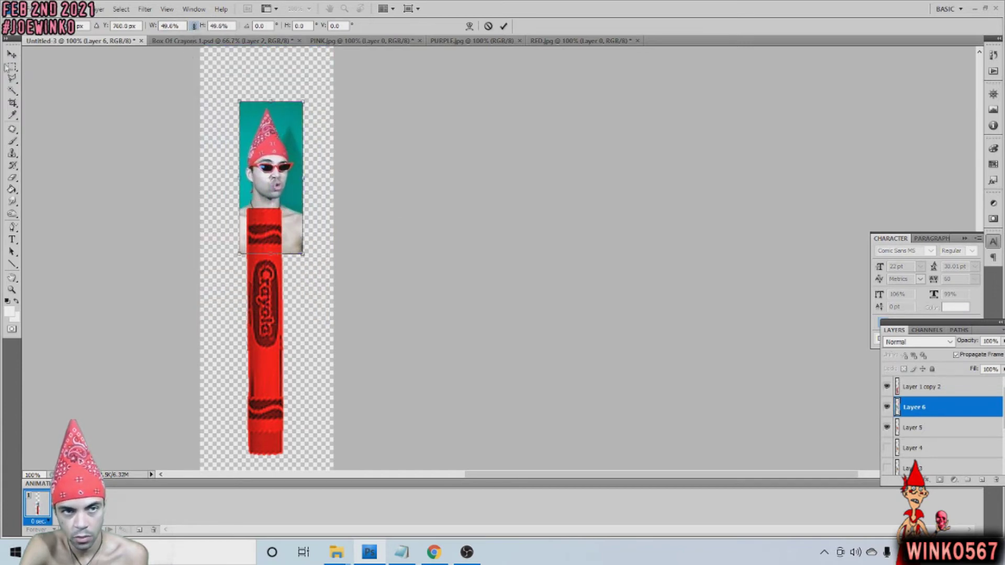
{"action": "key", "text": "Return"}
Zoom in and Magic Wand-select the green background around the pink head.
{"action": "left_click", "coordinate": [255, 138]}
{"action": "left_click", "coordinate": [254, 138]}
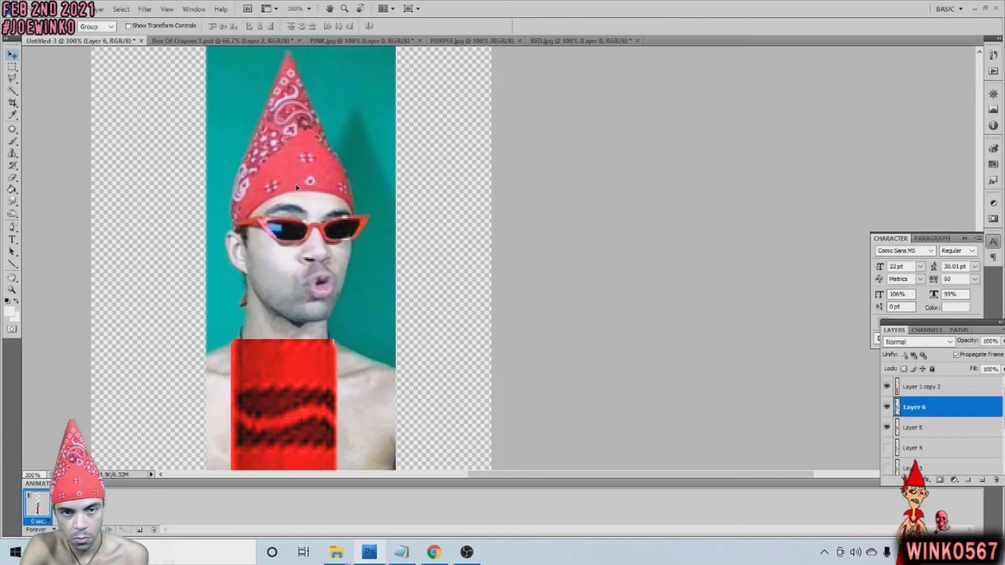
{"action": "key", "text": "w"}
{"action": "scroll", "coordinate": [218, 129], "scroll_direction": "up", "scroll_amount": 1}
{"action": "left_click", "coordinate": [219, 129]}
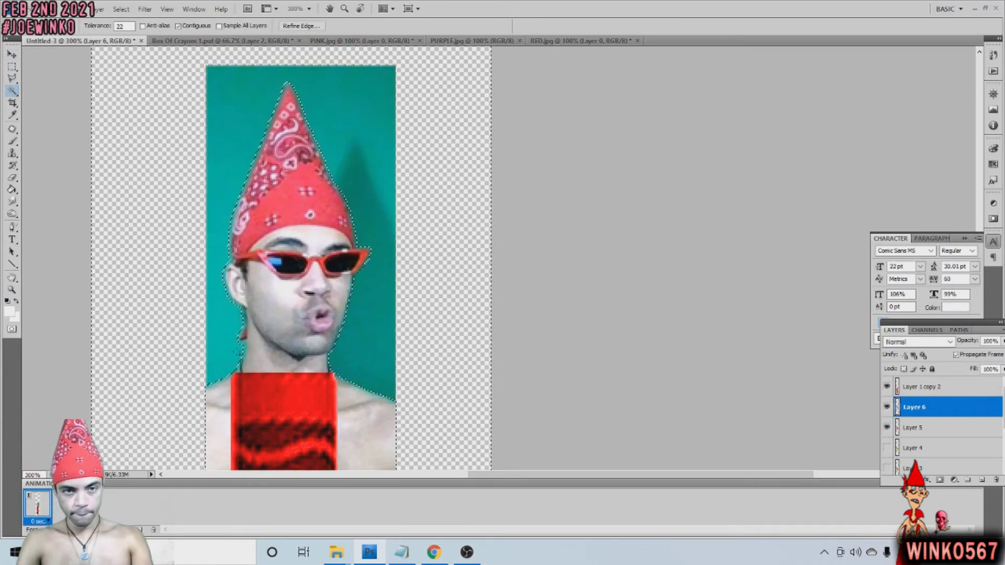
Delete the green background and the shoulders below the head.
{"action": "scroll", "coordinate": [210, 316], "scroll_direction": "down", "scroll_amount": 1}
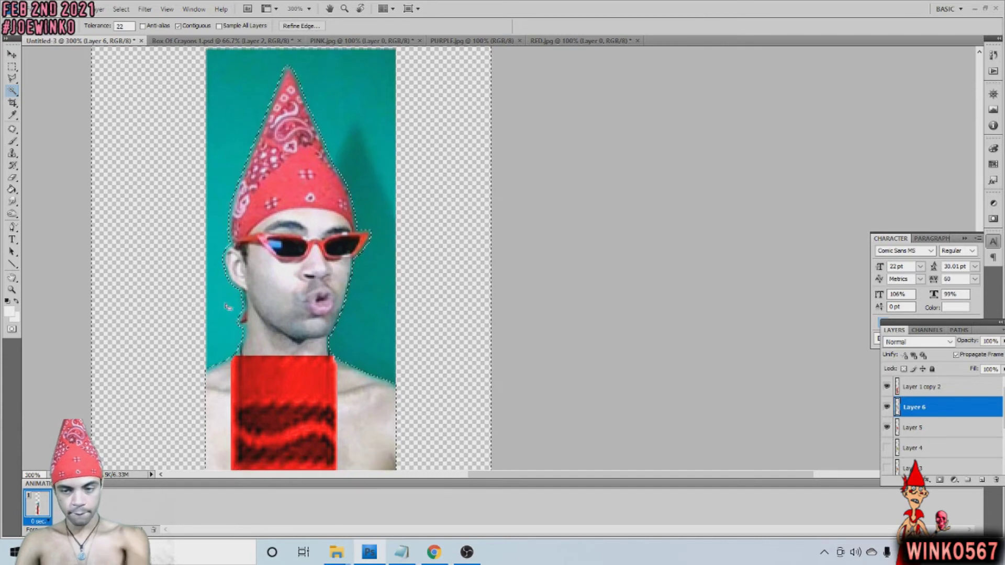
{"action": "key", "text": "Delete"}
{"action": "scroll", "coordinate": [228, 307], "scroll_direction": "down", "scroll_amount": 3}
{"action": "scroll", "coordinate": [227, 308], "scroll_direction": "down", "scroll_amount": 3}
{"action": "key", "text": "m"}
{"action": "left_click_drag", "start_coordinate": [152, 222], "coordinate": [237, 424]}
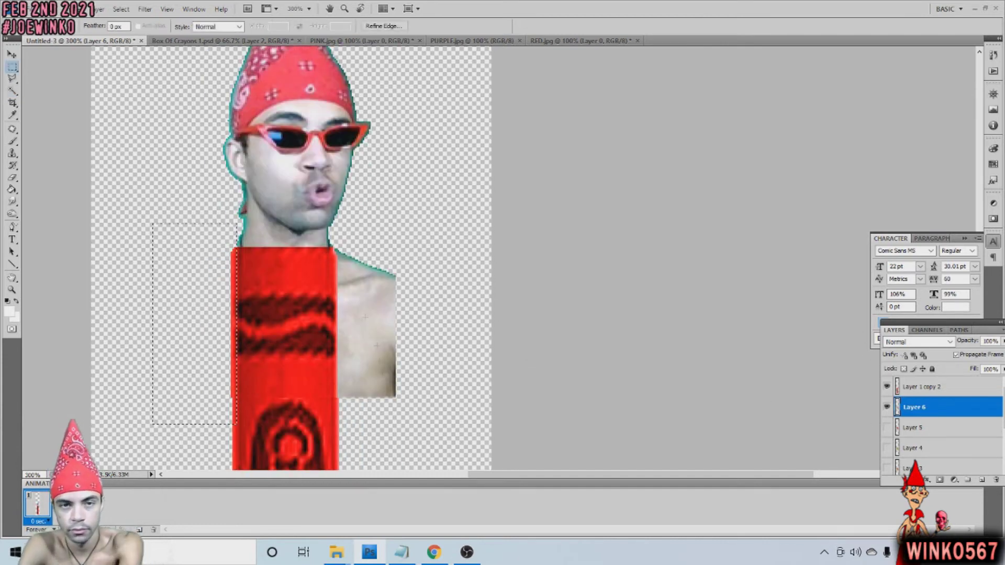
{"action": "key", "text": "Delete"}
{"action": "scroll", "coordinate": [335, 236], "scroll_direction": "up", "scroll_amount": 3}
Colorize the head pink with Hue/Saturation, adjusting hue, saturation and lightness.
{"action": "left_click", "coordinate": [68, 9]}
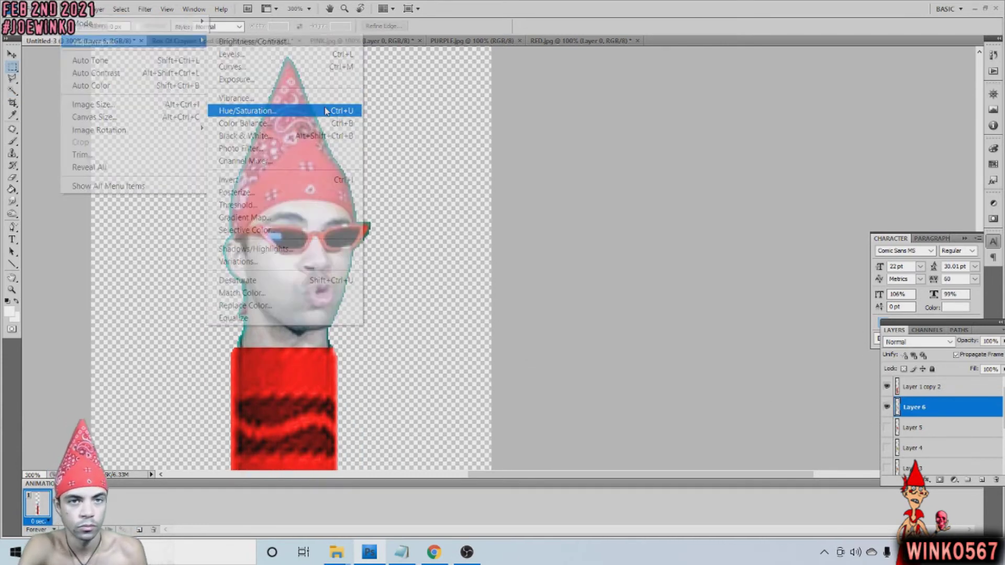
{"action": "left_click", "coordinate": [265, 107]}
{"action": "left_click_drag", "start_coordinate": [837, 324], "coordinate": [869, 323]}
{"action": "left_click_drag", "start_coordinate": [836, 354], "coordinate": [816, 354]}
{"action": "mouse_move", "coordinate": [828, 293]}
{"action": "left_mouse_down"}
{"action": "mouse_move", "coordinate": [955, 315]}
{"action": "mouse_move", "coordinate": [909, 309]}
{"action": "left_mouse_up"}
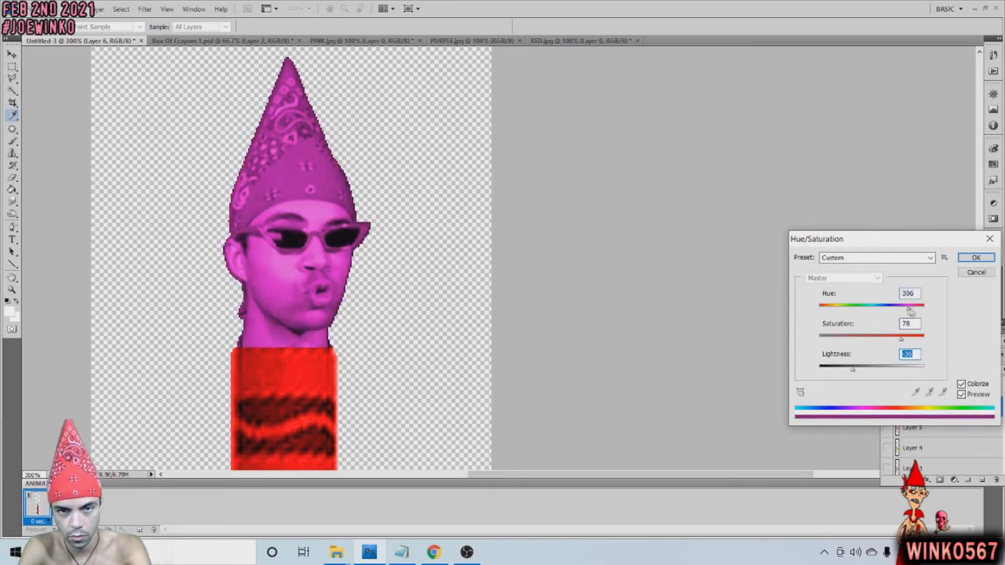
{"action": "left_click_drag", "start_coordinate": [850, 370], "coordinate": [863, 373]}
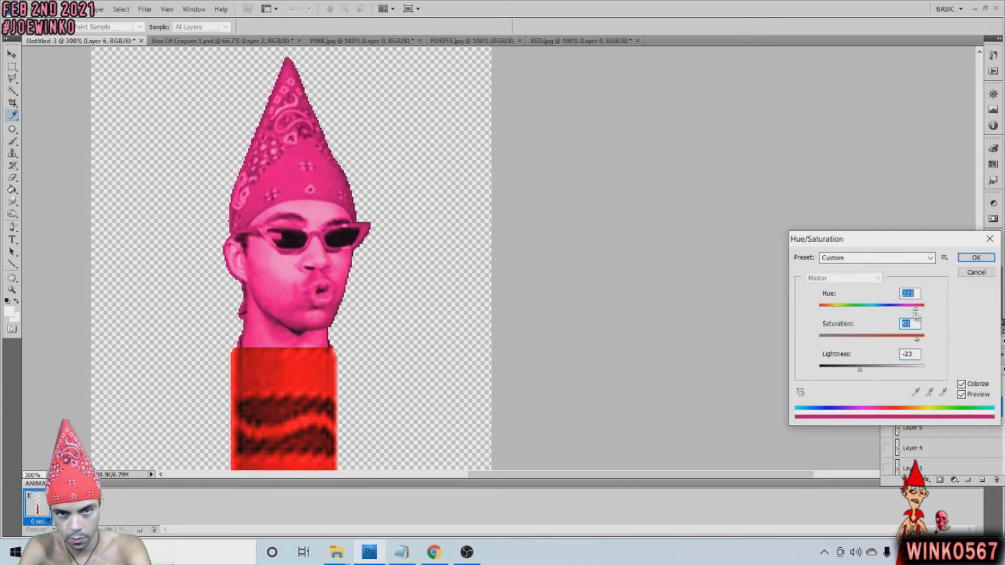
{"action": "key", "text": "Return"}
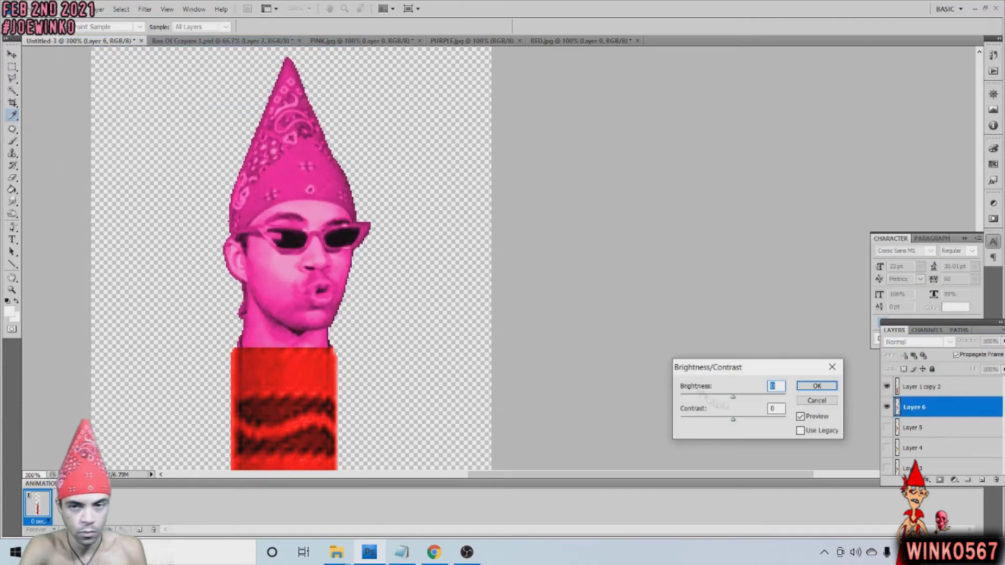
{"action": "key", "text": "Return"}
Shift the crayon body layer's hue to pink.
{"action": "scroll", "coordinate": [290, 256], "scroll_direction": "down", "scroll_amount": 3}
{"action": "key", "text": "ctrl+u"}
{"action": "mouse_move", "coordinate": [886, 310]}
{"action": "left_mouse_down"}
{"action": "mouse_move", "coordinate": [820, 309]}
{"action": "mouse_move", "coordinate": [860, 309]}
{"action": "left_mouse_up"}
{"action": "key", "text": "Return"}
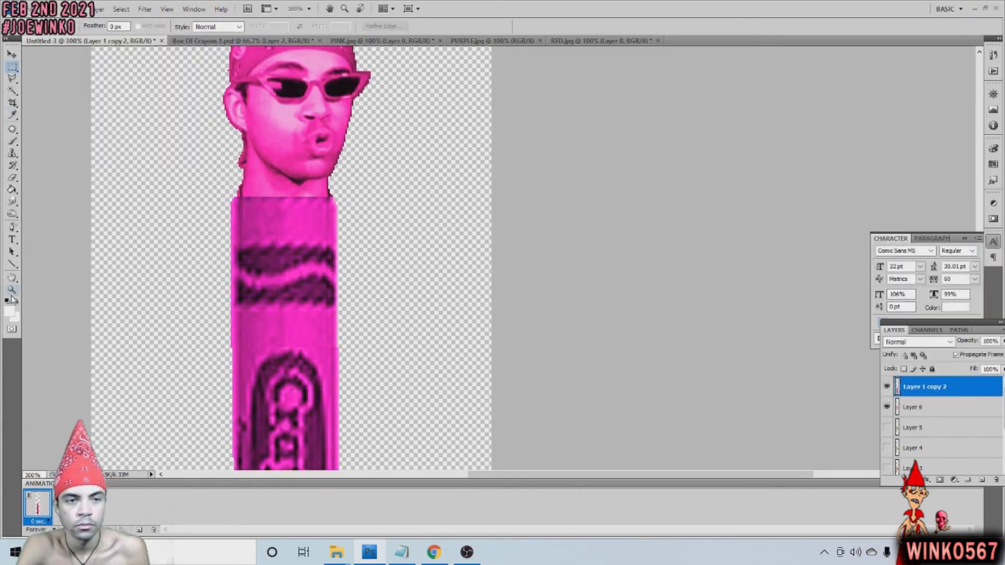
Copy the finished pink crayon and paste it into the Box Of Crayons image.
{"action": "key", "text": "ctrl+1"}
{"action": "key", "text": "ctrl+c"}
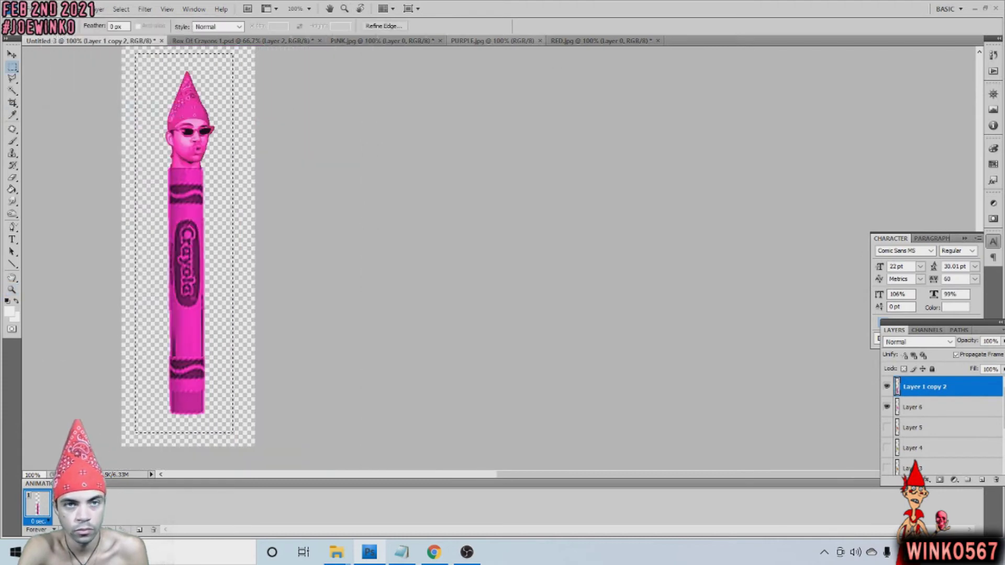
{"action": "key", "text": "ctrl+Tab"}
{"action": "key", "text": "ctrl+v"}
{"action": "key", "text": "ctrl+t"}
Tilt and place the pink crayon beside the red one and apply the transform.
{"action": "left_click_drag", "start_coordinate": [498, 235], "coordinate": [489, 230]}
{"action": "key", "text": "v"}
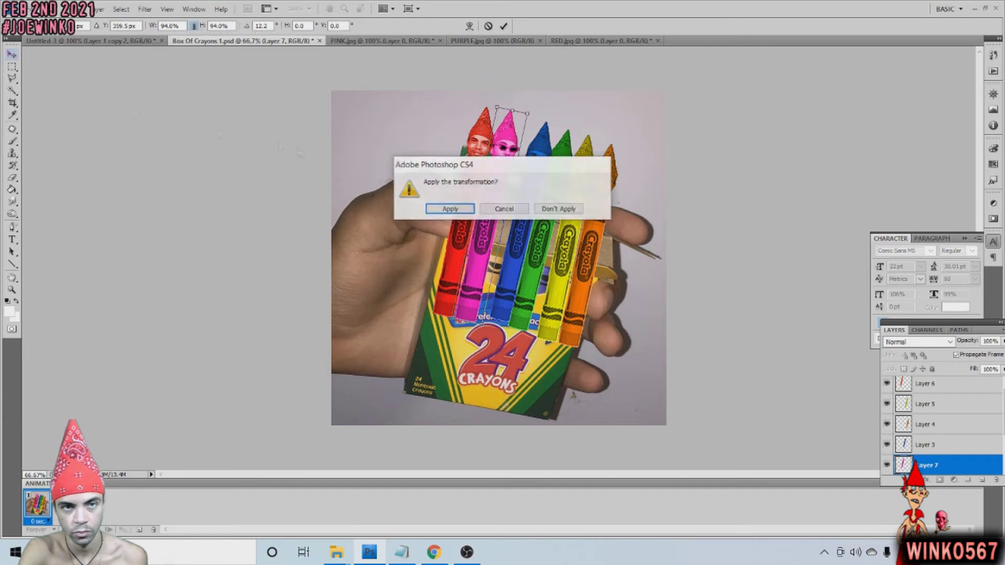
{"action": "key", "text": "Return"}
{"action": "left_click", "coordinate": [928, 433]}
Tilt the green and blue crayons slightly, then close the PINK photo.
{"action": "scroll", "coordinate": [928, 432], "scroll_direction": "down", "scroll_amount": 1}
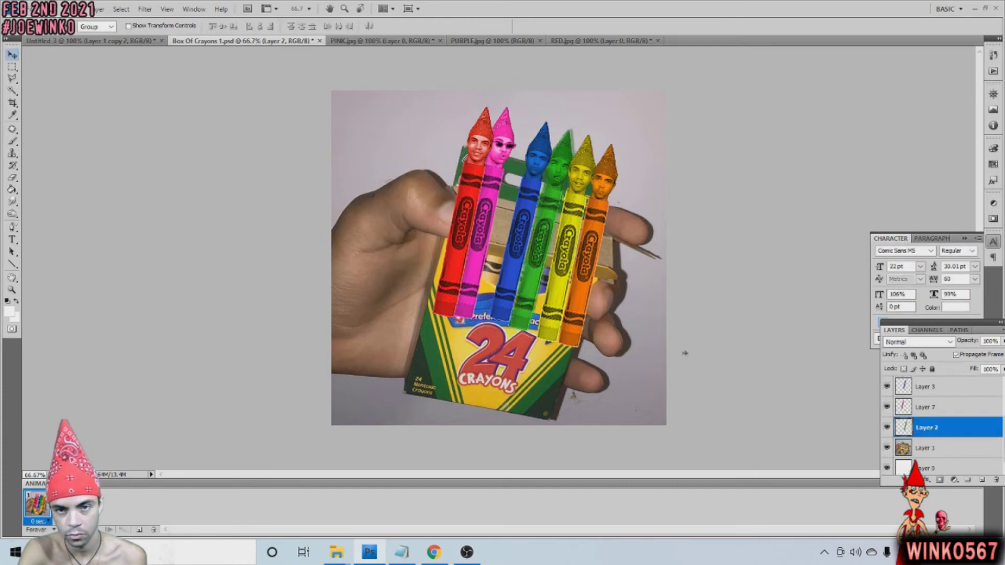
{"action": "left_click_drag", "start_coordinate": [523, 293], "coordinate": [531, 290]}
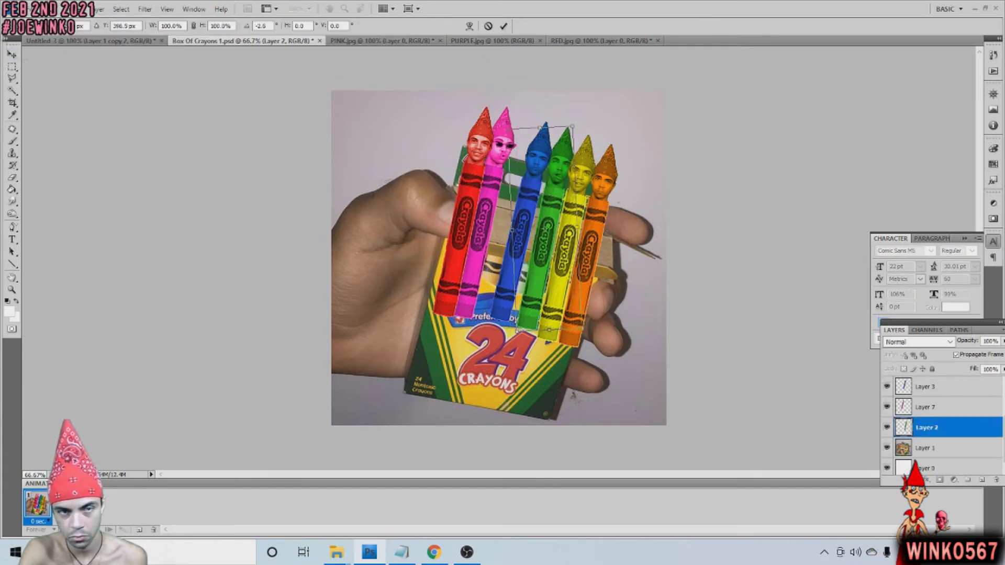
{"action": "key", "text": "ctrl+t"}
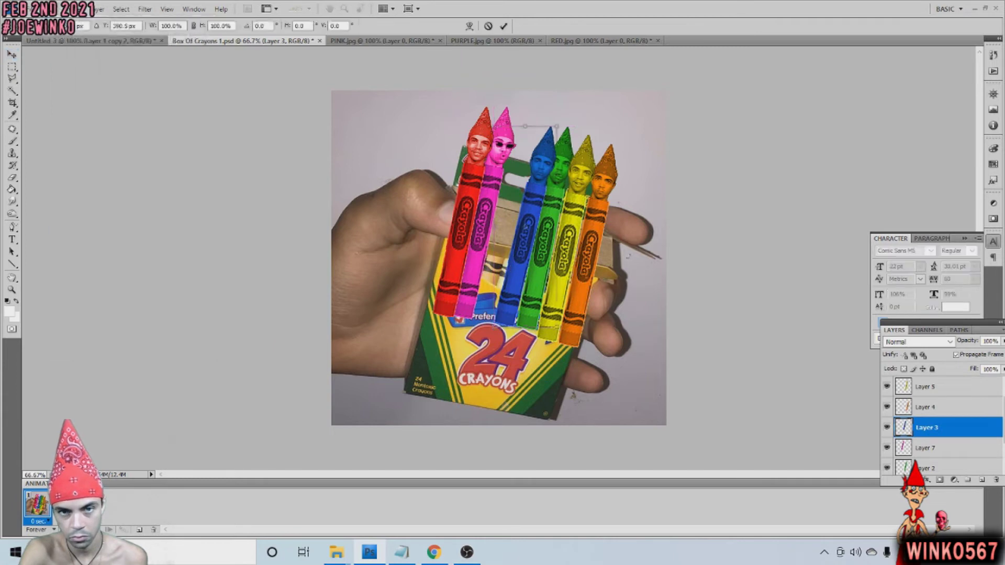
{"action": "left_click_drag", "start_coordinate": [506, 268], "coordinate": [521, 222]}
{"action": "key", "text": "m"}
{"action": "left_click", "coordinate": [448, 209]}
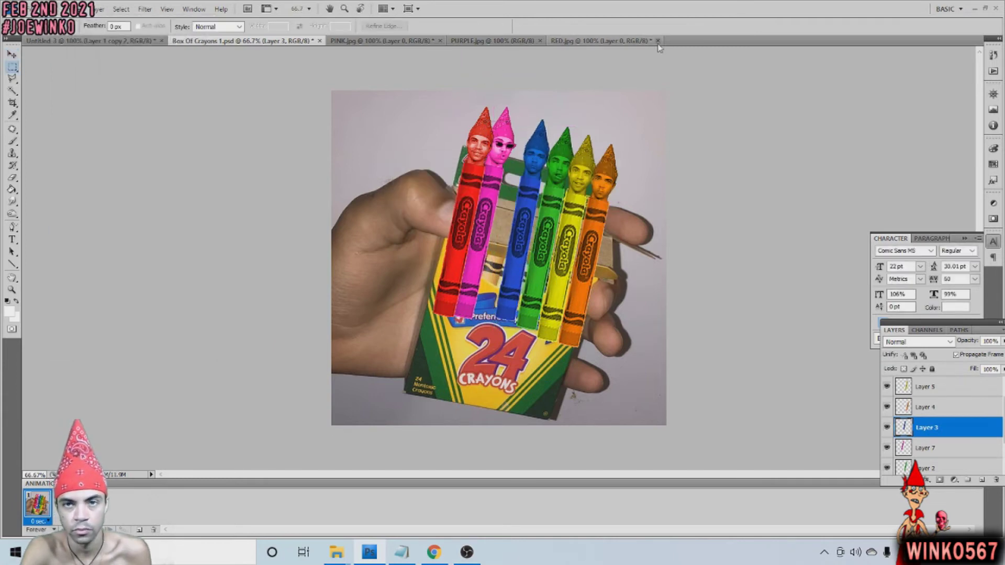
{"action": "left_click", "coordinate": [437, 41]}
Unlock the PURPLE photo's background and paste its head strip onto the crayon template.
{"action": "double_click", "coordinate": [926, 384]}
{"action": "key", "text": "Return"}
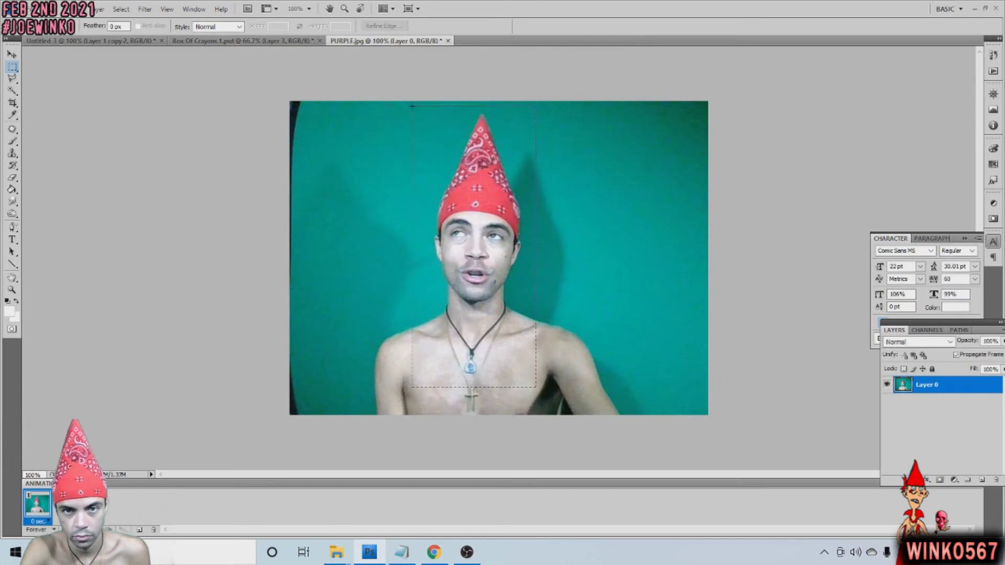
{"action": "left_click", "coordinate": [78, 9]}
{"action": "left_click", "coordinate": [58, 94]}
{"action": "left_click", "coordinate": [78, 41]}
{"action": "left_click", "coordinate": [921, 407]}
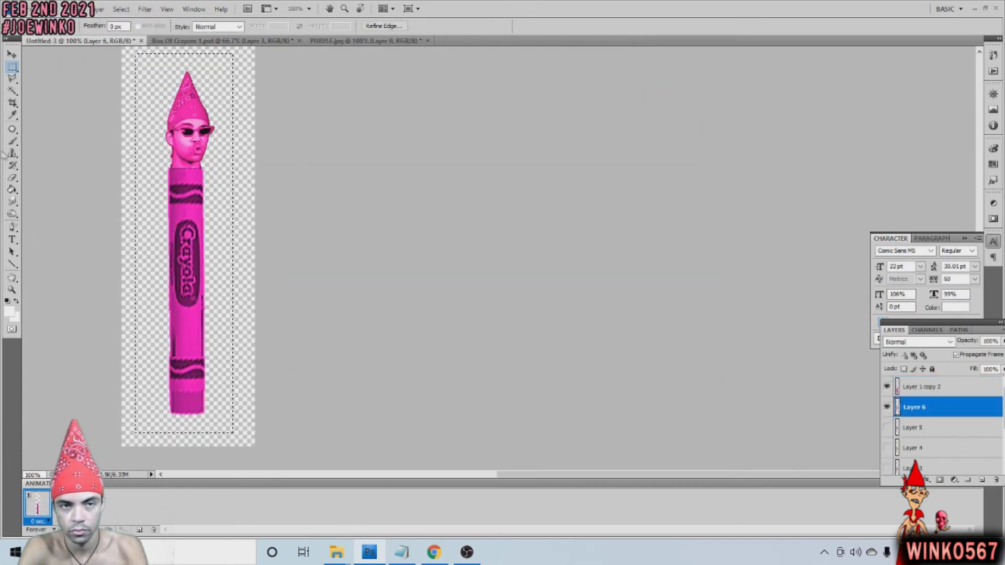
{"action": "key", "text": "ctrl+v"}
Shrink the PURPLE head to fit the crayon top at reduced opacity, then restore full opacity.
{"action": "key", "text": "ctrl+plus"}
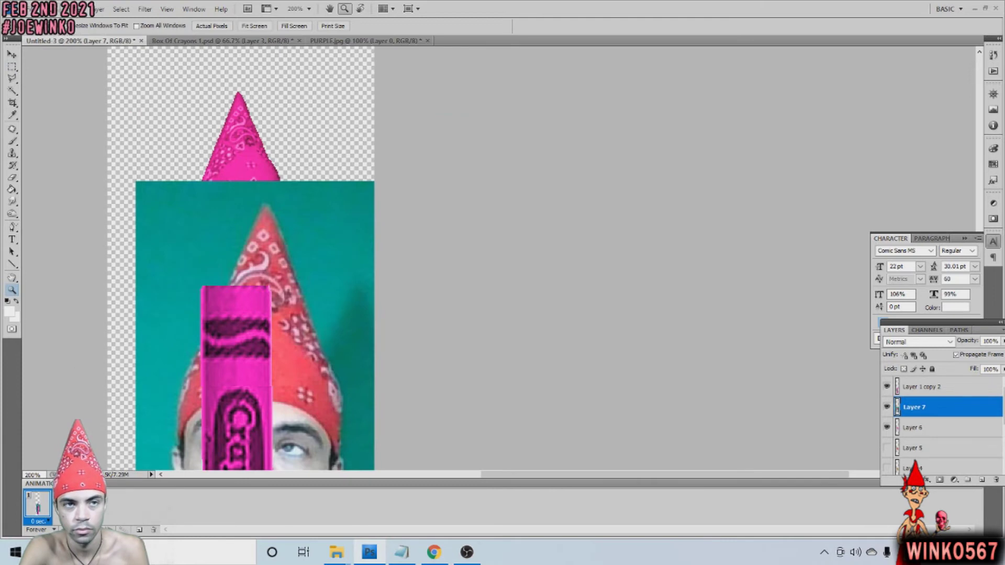
{"action": "left_click", "coordinate": [897, 219]}
{"action": "key", "text": "v"}
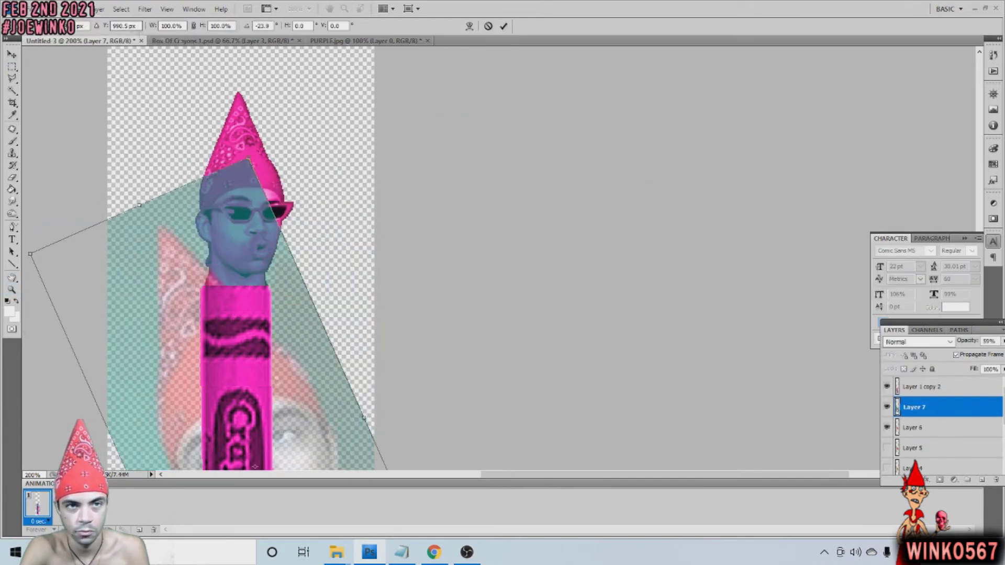
{"action": "left_click", "coordinate": [78, 9]}
{"action": "left_click", "coordinate": [95, 199]}
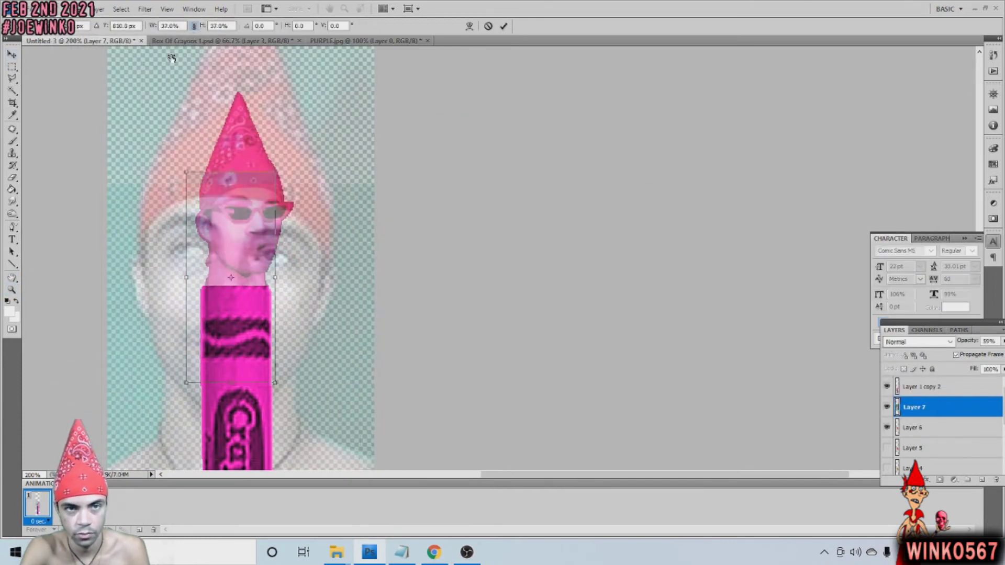
{"action": "key", "text": "h"}
{"action": "key", "text": "Return"}
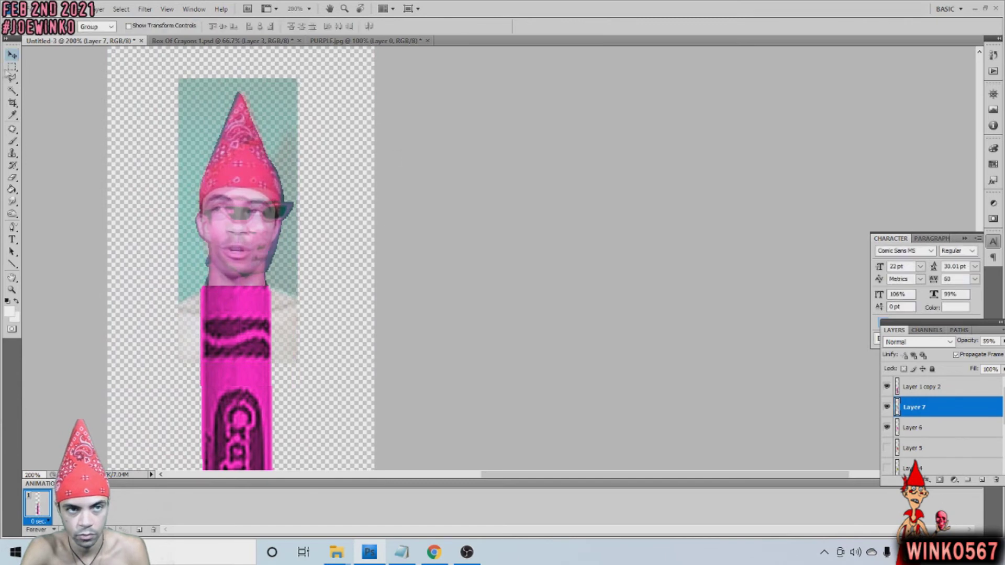
{"action": "double_click", "coordinate": [968, 407]}
{"action": "left_click", "coordinate": [885, 238]}
Delete the teal background and the shoulder around the PURPLE head.
{"action": "key", "text": "w"}
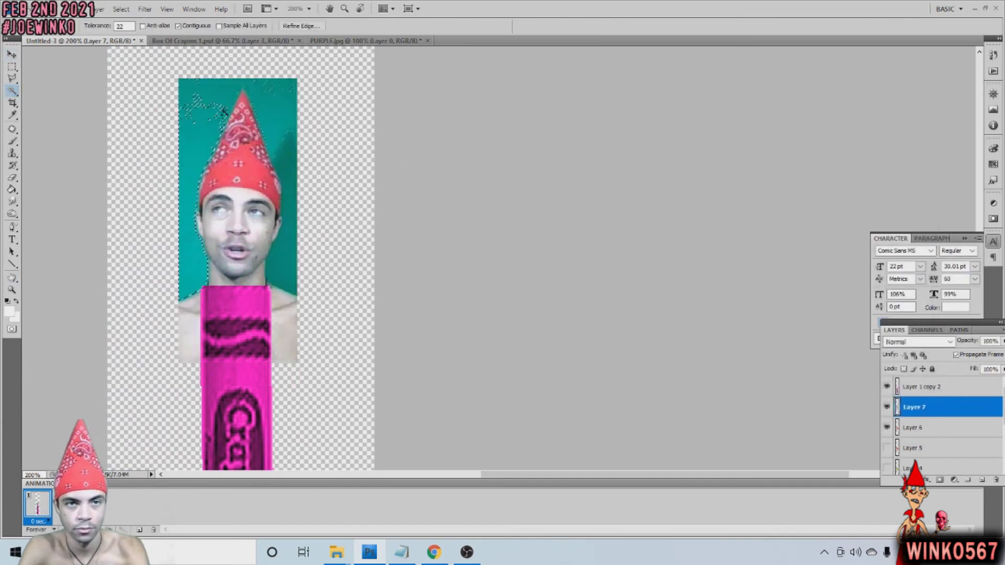
{"action": "key", "text": "Delete"}
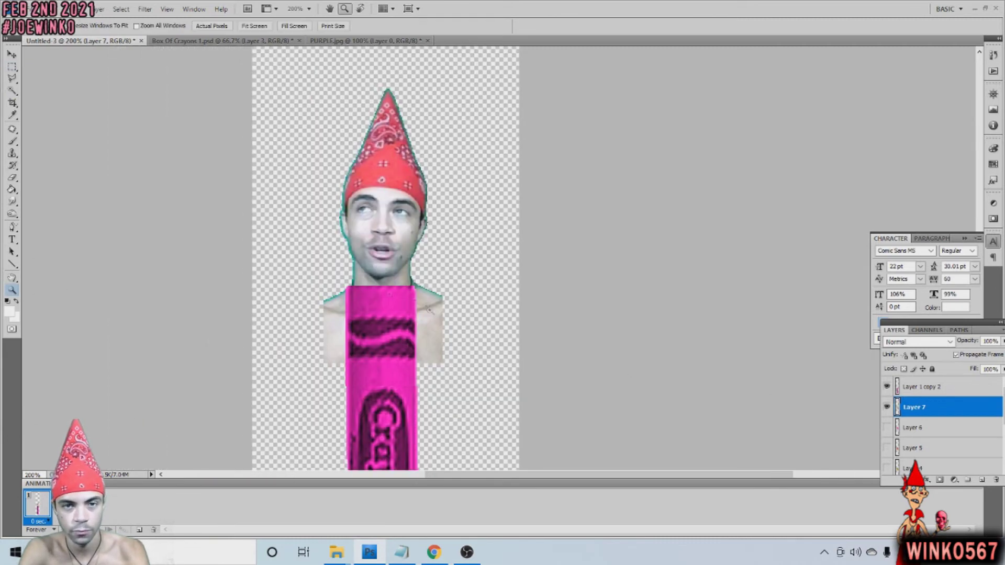
{"action": "key", "text": "ctrl+plus"}
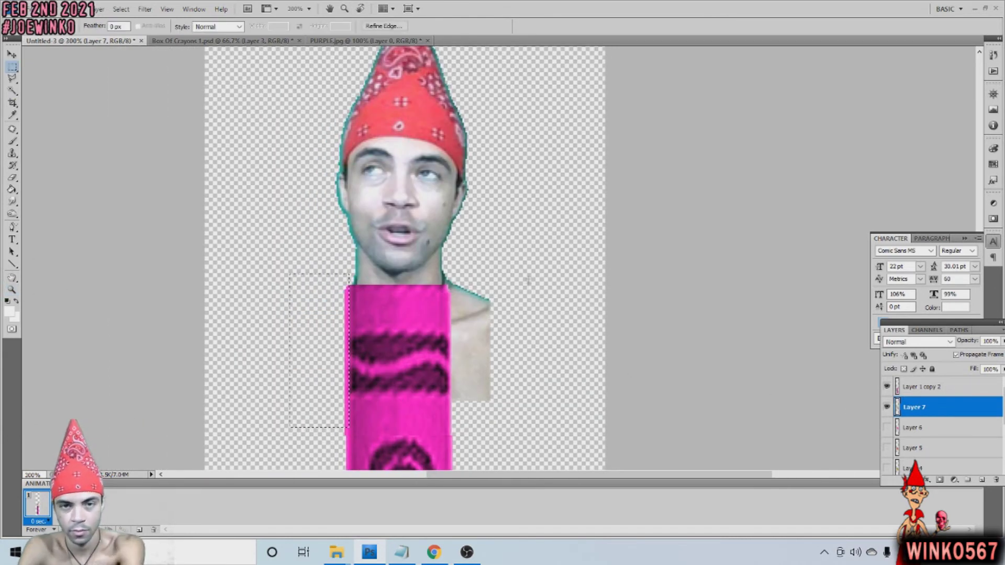
{"action": "key", "text": "Delete"}
Colorize the bandana head purple with Hue/Saturation, tuning hue, saturation and lightness.
{"action": "left_click", "coordinate": [70, 9]}
{"action": "left_click", "coordinate": [246, 110]}
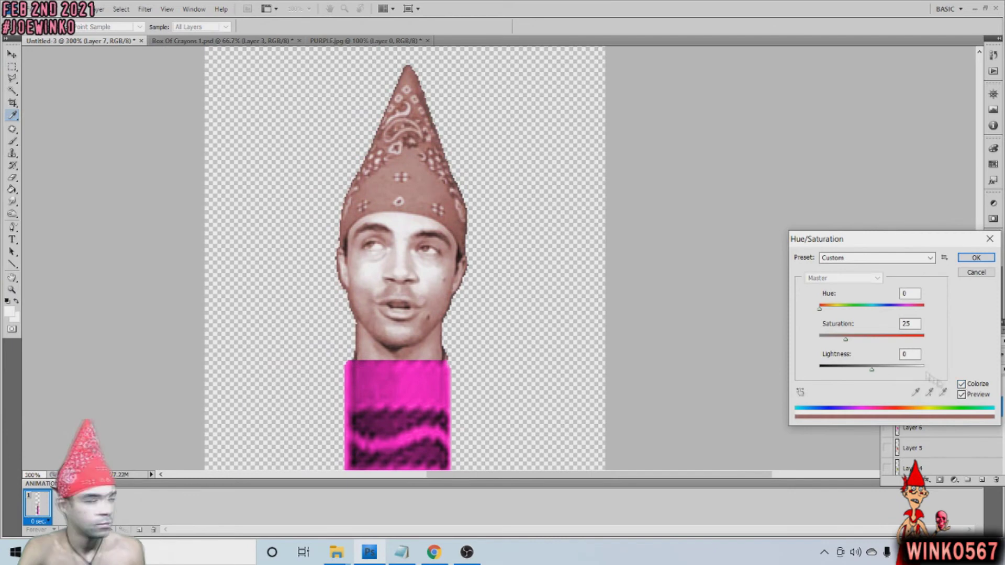
{"action": "type", "text": "55"}
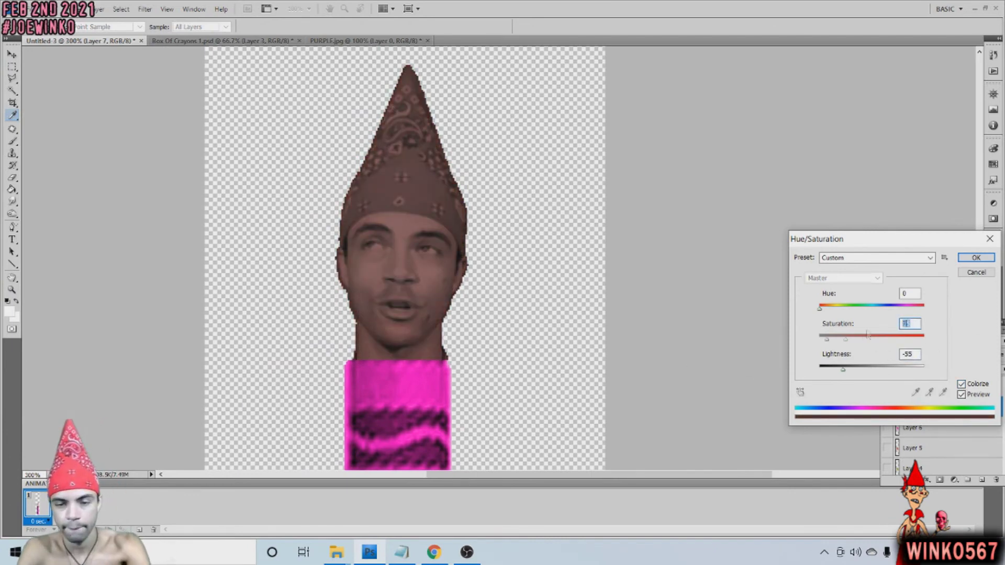
{"action": "left_click_drag", "start_coordinate": [819, 308], "coordinate": [900, 308]}
{"action": "left_click_drag", "start_coordinate": [842, 369], "coordinate": [850, 369]}
{"action": "left_click", "coordinate": [906, 338]}
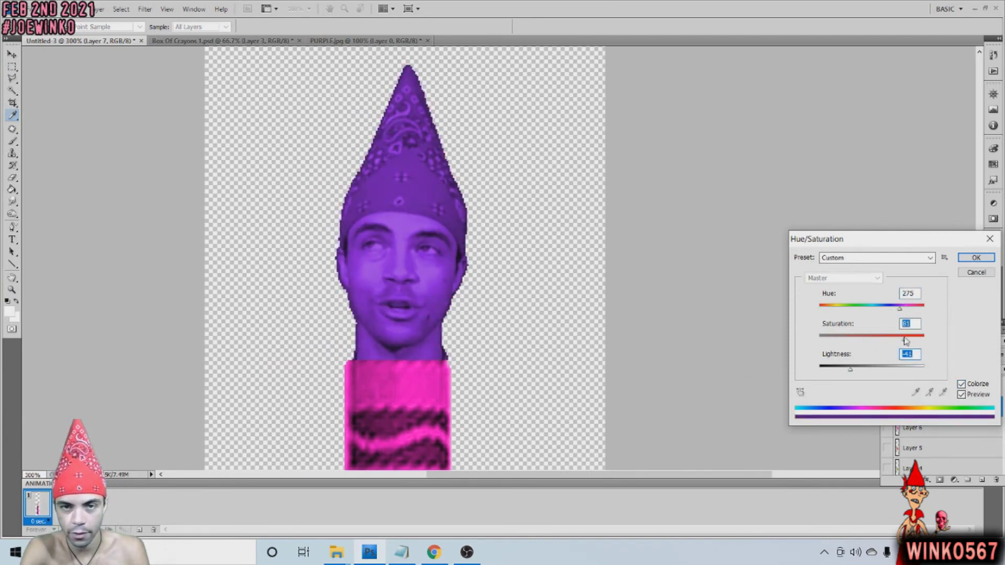
{"action": "left_click_drag", "start_coordinate": [901, 312], "coordinate": [897, 310]}
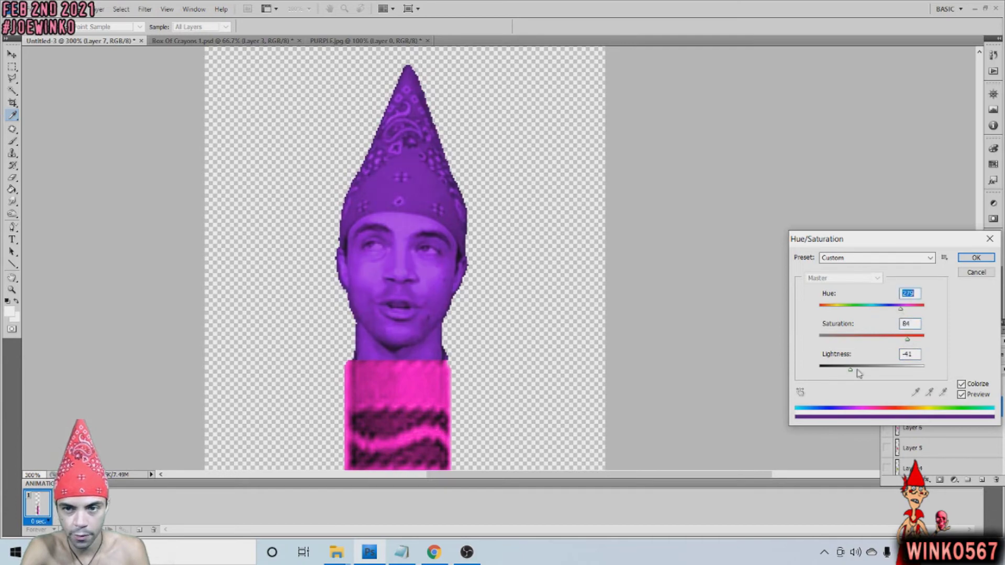
{"action": "left_click", "coordinate": [975, 257]}
Apply a Brightness/Contrast adjustment to the head and select the crayon body layer.
{"action": "left_click", "coordinate": [79, 9]}
{"action": "left_click", "coordinate": [288, 46]}
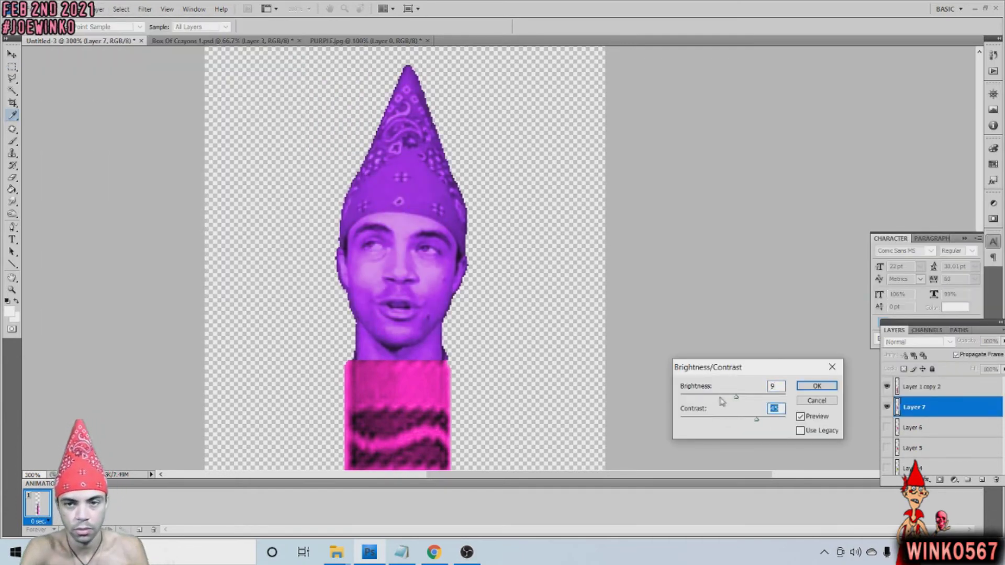
{"action": "left_click", "coordinate": [817, 386]}
{"action": "left_click", "coordinate": [921, 386]}
{"action": "scroll", "coordinate": [398, 262], "scroll_direction": "down", "scroll_amount": 3}
Tint the crayon body purple with Hue/Saturation at saturation 65.
{"action": "left_click", "coordinate": [78, 9]}
{"action": "left_click", "coordinate": [272, 102]}
{"action": "left_click", "coordinate": [886, 337]}
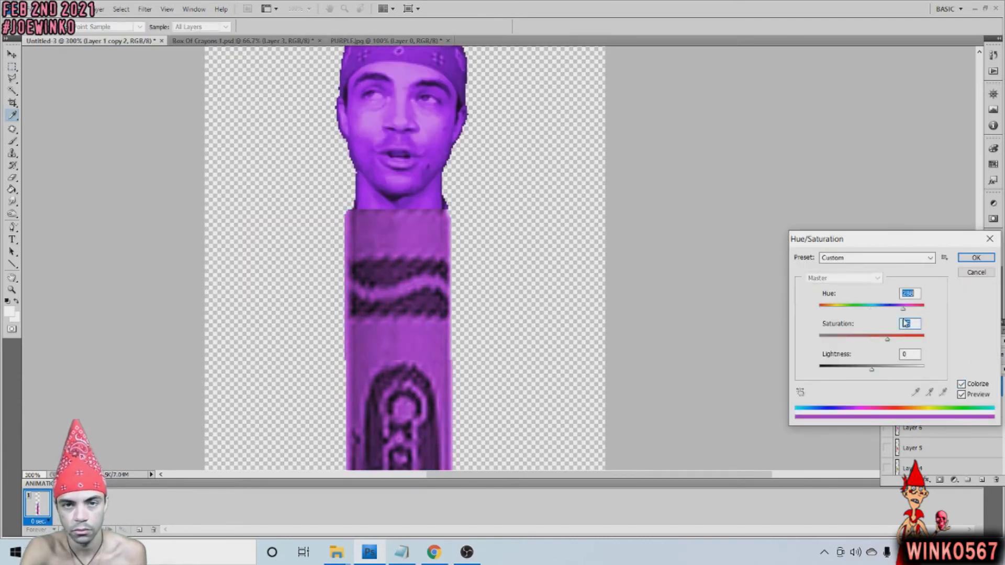
{"action": "type", "text": "65"}
{"action": "key", "text": "Return"}
{"action": "key", "text": "z"}
{"action": "left_click", "coordinate": [295, 174], "text": "alt"}
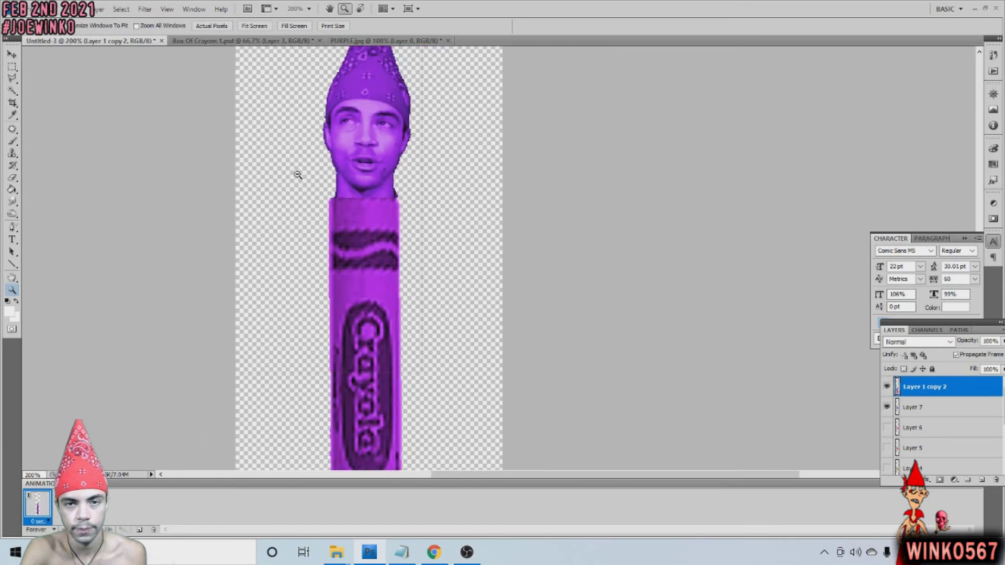
Copy Merged the purple crayon and paste it into the Box Of Crayons image.
{"action": "left_click", "coordinate": [50, 8]}
{"action": "left_click", "coordinate": [60, 105]}
{"action": "left_click", "coordinate": [387, 40]}
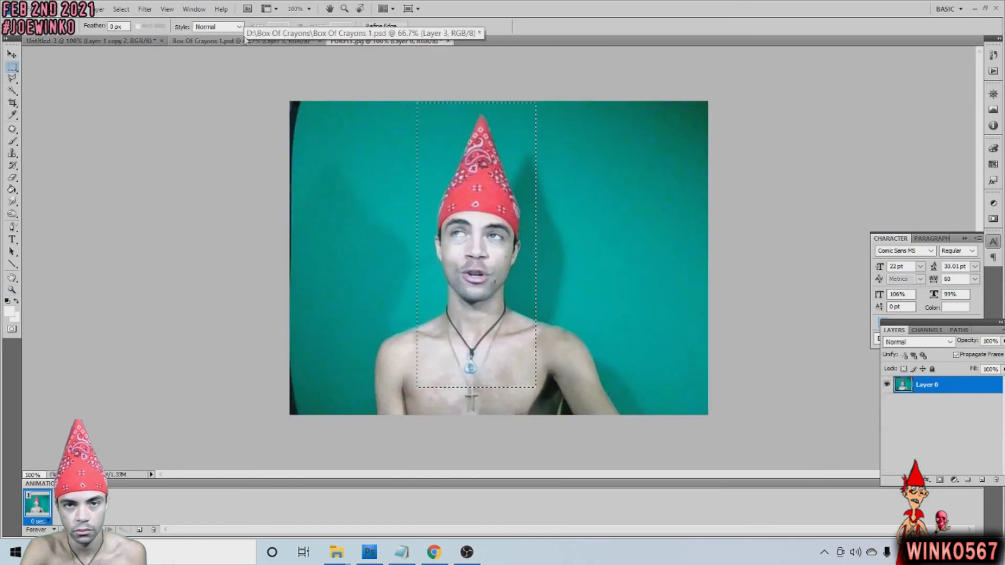
{"action": "left_click", "coordinate": [240, 40]}
{"action": "key", "text": "ctrl+v"}
Scale and tilt the purple crayon between pink and blue, with pink brought in front.
{"action": "key", "text": "ctrl+t"}
{"action": "mouse_move", "coordinate": [497, 261]}
{"action": "left_mouse_down"}
{"action": "mouse_move", "coordinate": [505, 246]}
{"action": "mouse_move", "coordinate": [497, 273]}
{"action": "left_mouse_up"}
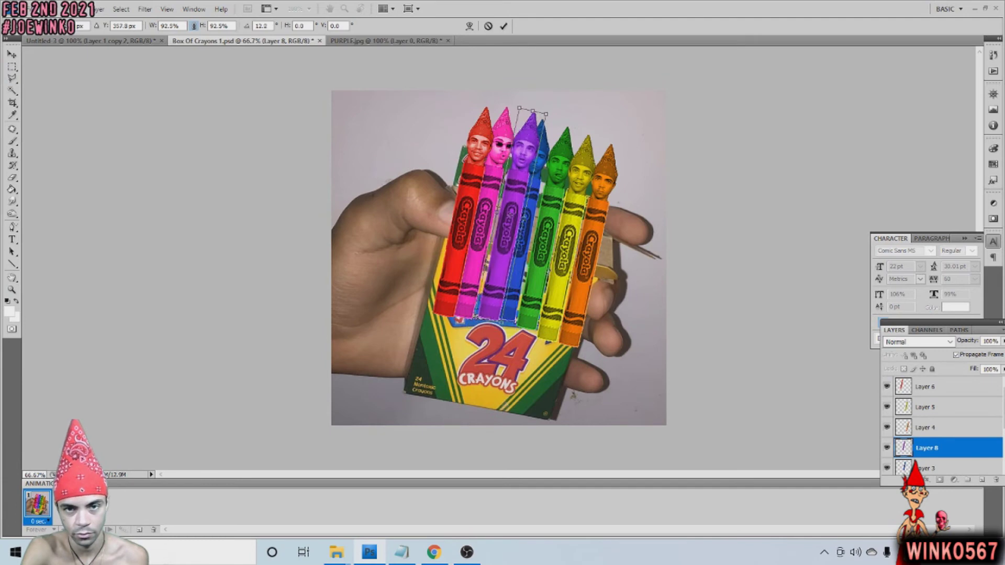
{"action": "key", "text": "Return"}
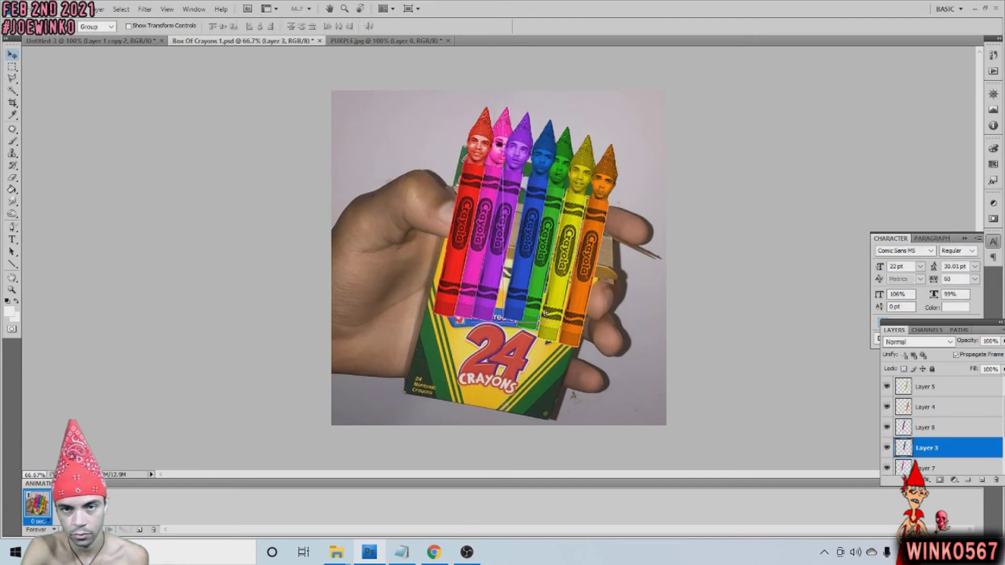
{"action": "left_click", "coordinate": [499, 296], "text": "ctrl"}
{"action": "key", "text": "ctrl+bracketright"}
{"action": "key", "text": "ctrl+bracketright"}
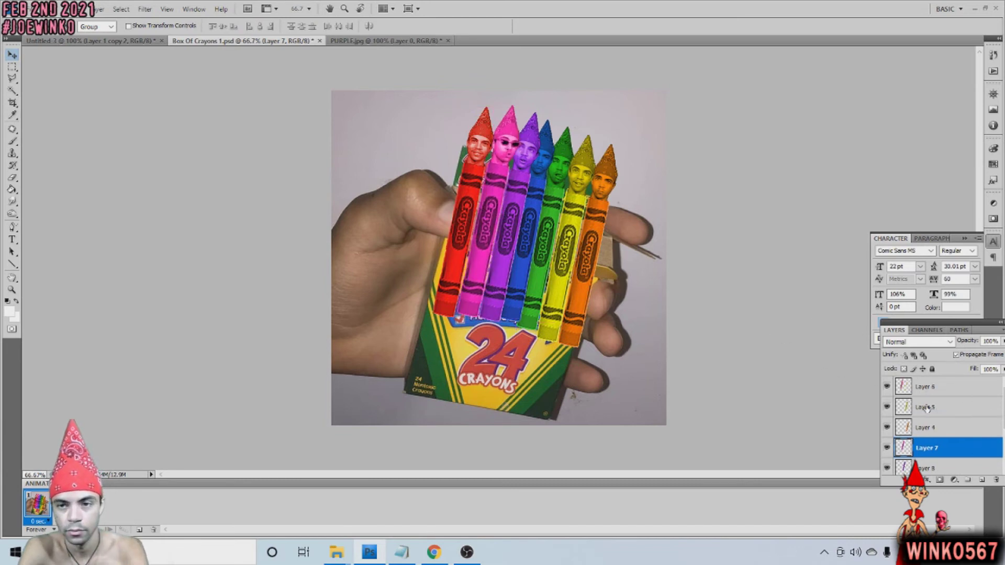
Select the crayon layers together and resize and reposition them as a group.
{"action": "left_click", "coordinate": [926, 407]}
{"action": "left_click", "coordinate": [936, 466], "text": "shift"}
{"action": "left_click", "coordinate": [48, 8]}
{"action": "left_click", "coordinate": [73, 227]}
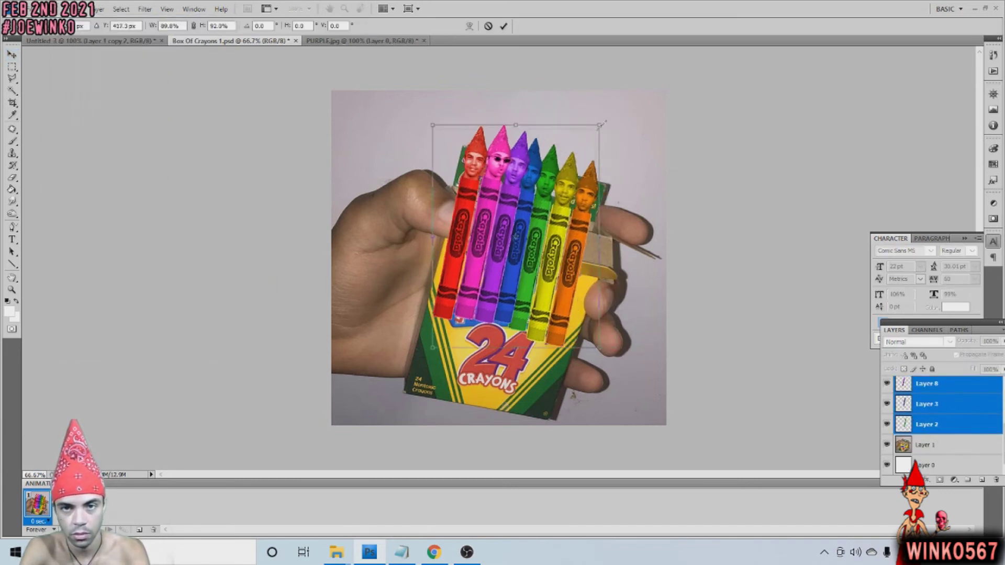
{"action": "left_click_drag", "start_coordinate": [566, 193], "coordinate": [578, 195]}
{"action": "left_click", "coordinate": [926, 404]}
{"action": "left_click", "coordinate": [455, 208]}
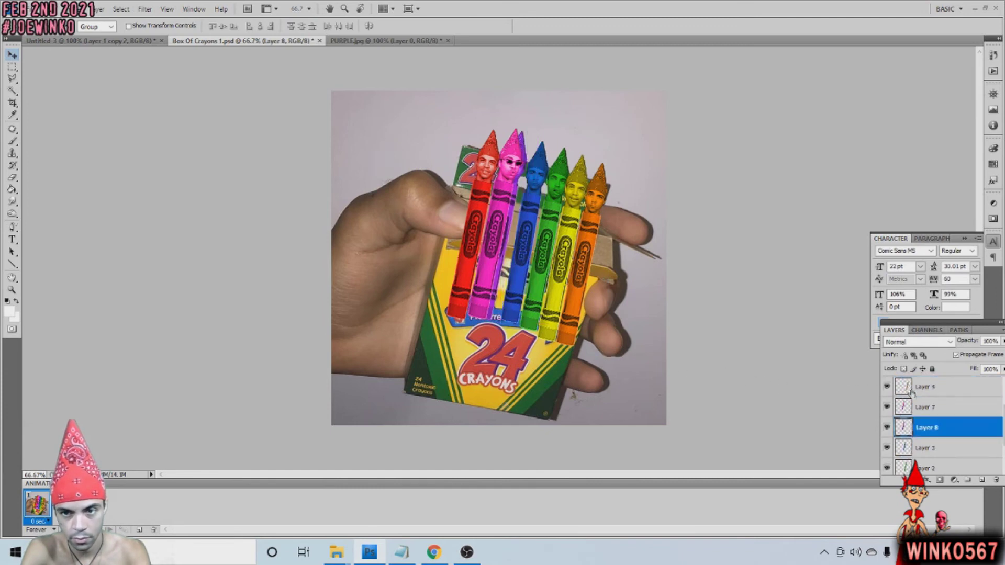
Nudge the purple crayon into its final place among the crayon layers.
{"action": "left_click", "coordinate": [926, 407]}
{"action": "left_click", "coordinate": [930, 388], "text": "shift"}
{"action": "scroll", "coordinate": [931, 395], "scroll_direction": "up", "scroll_amount": 1}
{"action": "left_click", "coordinate": [926, 387]}
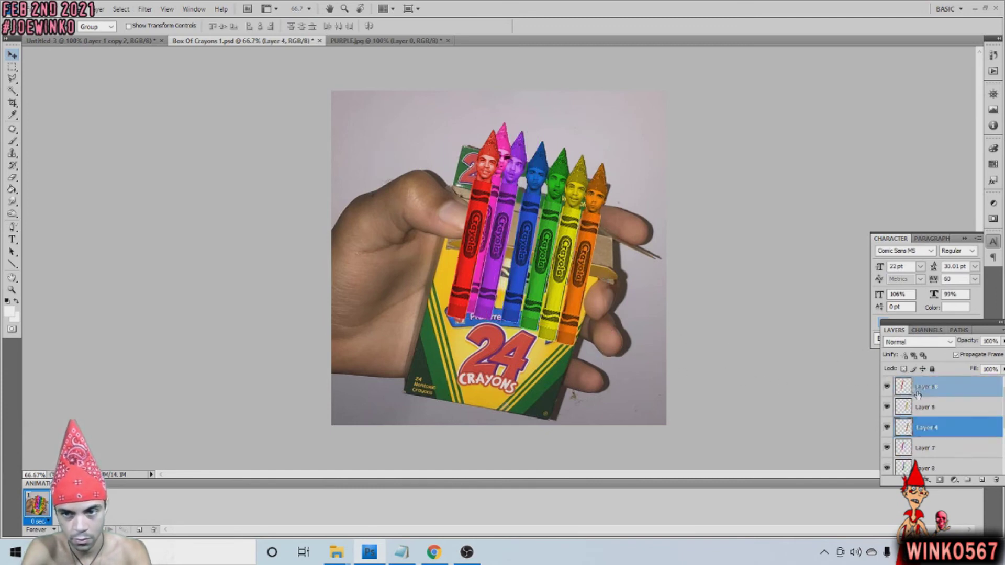
{"action": "mouse_move", "coordinate": [535, 318]}
{"action": "left_mouse_down"}
{"action": "mouse_move", "coordinate": [546, 316]}
{"action": "mouse_move", "coordinate": [506, 304]}
{"action": "left_mouse_up"}
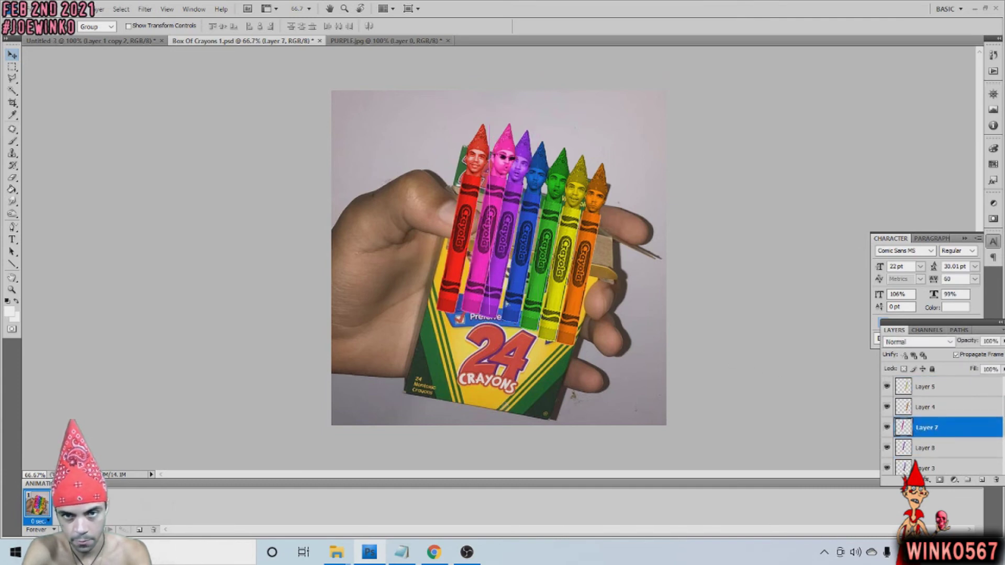
Zoom in to inspect the crayons, zoom back out, and select the crayon layers.
{"action": "left_click", "coordinate": [457, 179]}
{"action": "key", "text": "v"}
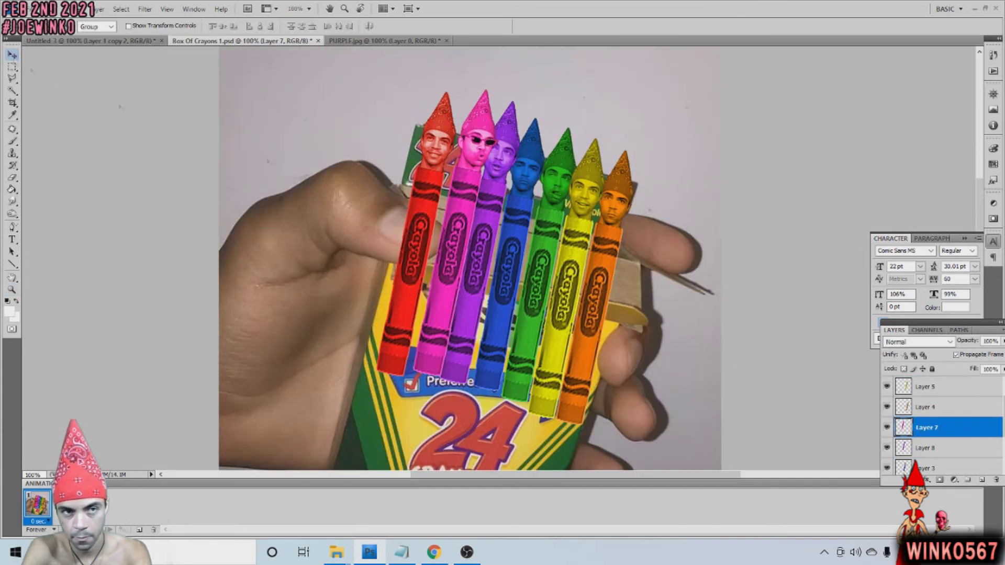
{"action": "key", "text": "z"}
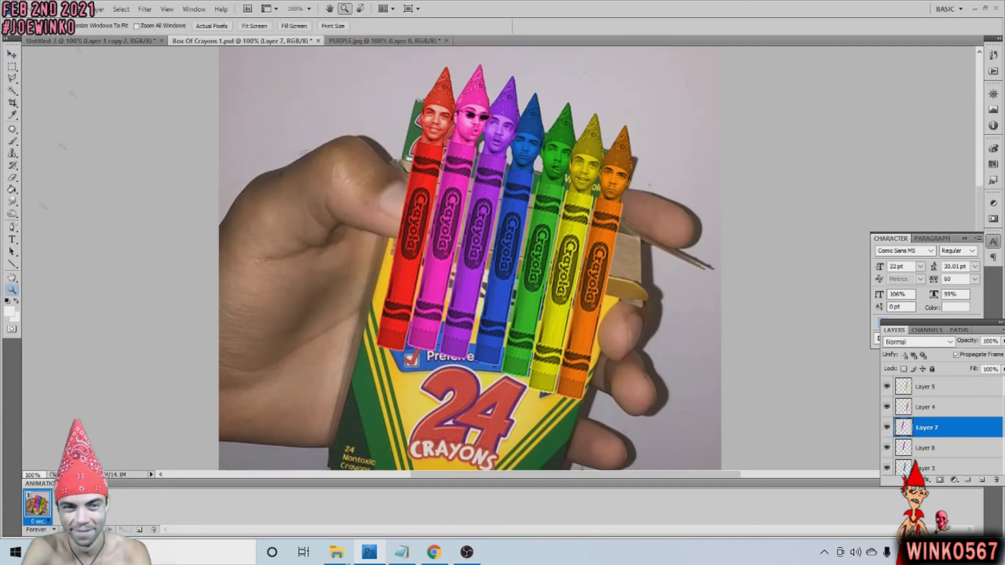
{"action": "left_click", "coordinate": [449, 258], "text": "alt"}
{"action": "left_click", "coordinate": [926, 387], "text": "shift"}
{"action": "left_click", "coordinate": [926, 448], "text": "shift"}
{"action": "scroll", "coordinate": [939, 444], "scroll_direction": "up", "scroll_amount": 1}
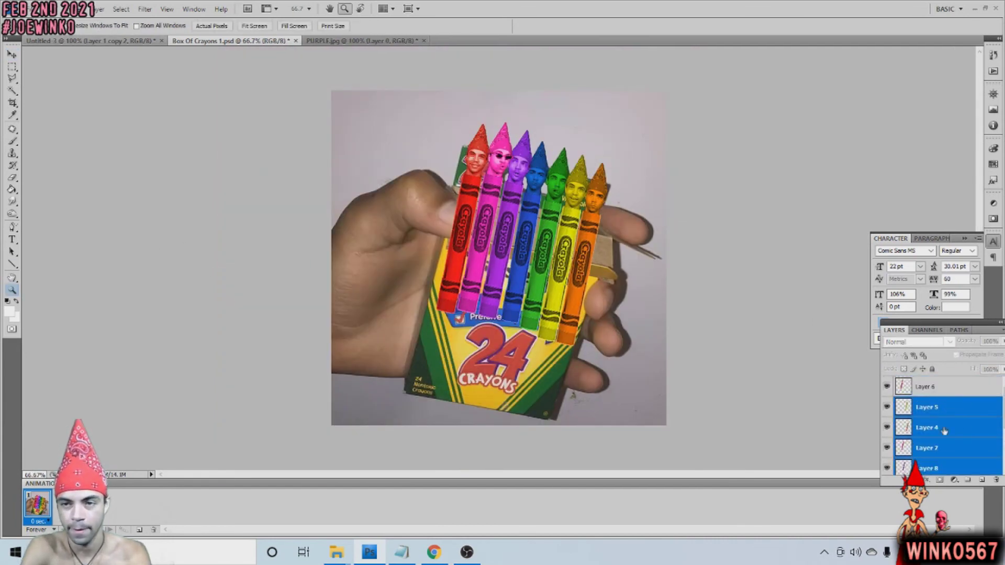
Group the crayon layers and save the file as Box Of Crayons 3.psd.
{"action": "left_click", "coordinate": [972, 481]}
{"action": "left_click", "coordinate": [926, 467], "text": "shift"}
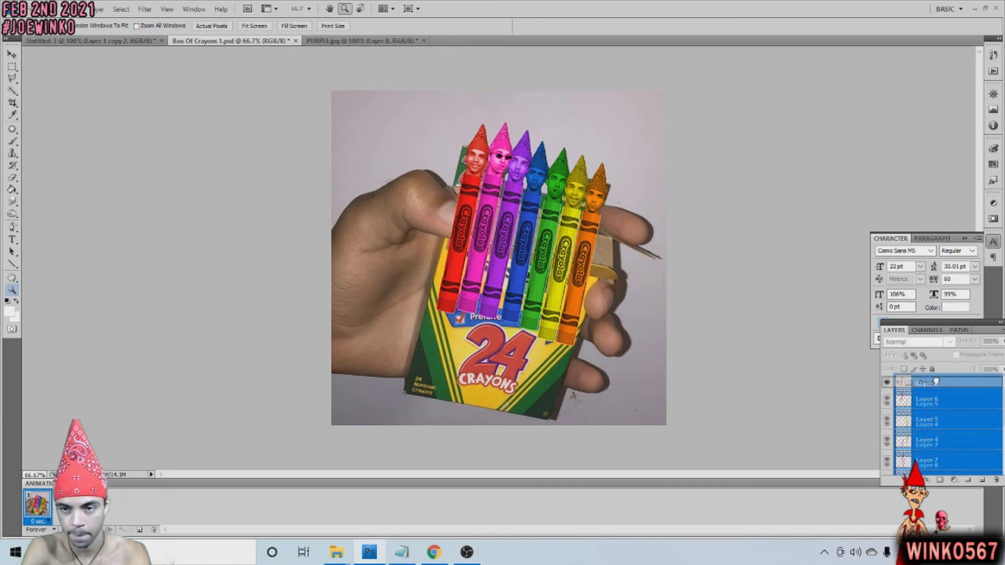
{"action": "key", "text": "ctrl+shift+s"}
{"action": "key", "text": "Return"}
{"action": "left_click", "coordinate": [397, 125]}
{"action": "left_click", "coordinate": [11, 9]}
{"action": "left_click", "coordinate": [47, 124]}
{"action": "left_click", "coordinate": [661, 359]}
{"action": "key", "text": "Return"}
Duplicate the crayon group and merge the copy into one layer above it.
{"action": "left_click", "coordinate": [887, 382]}
{"action": "right_click", "coordinate": [926, 382]}
{"action": "key", "text": "Return"}
{"action": "left_click", "coordinate": [926, 449], "text": "shift"}
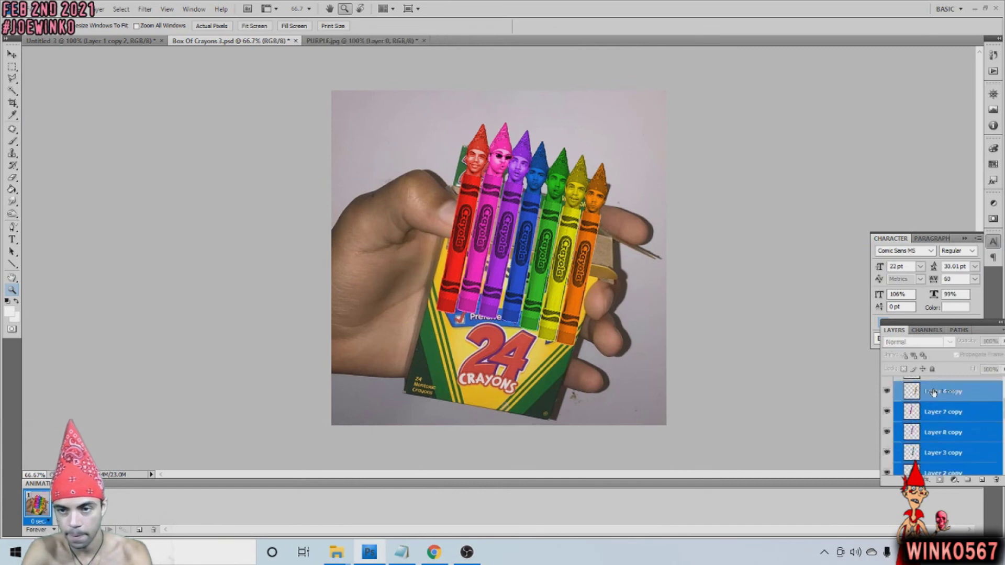
{"action": "right_click", "coordinate": [926, 410]}
{"action": "left_click", "coordinate": [892, 382]}
{"action": "left_click_drag", "start_coordinate": [936, 398], "coordinate": [937, 380]}
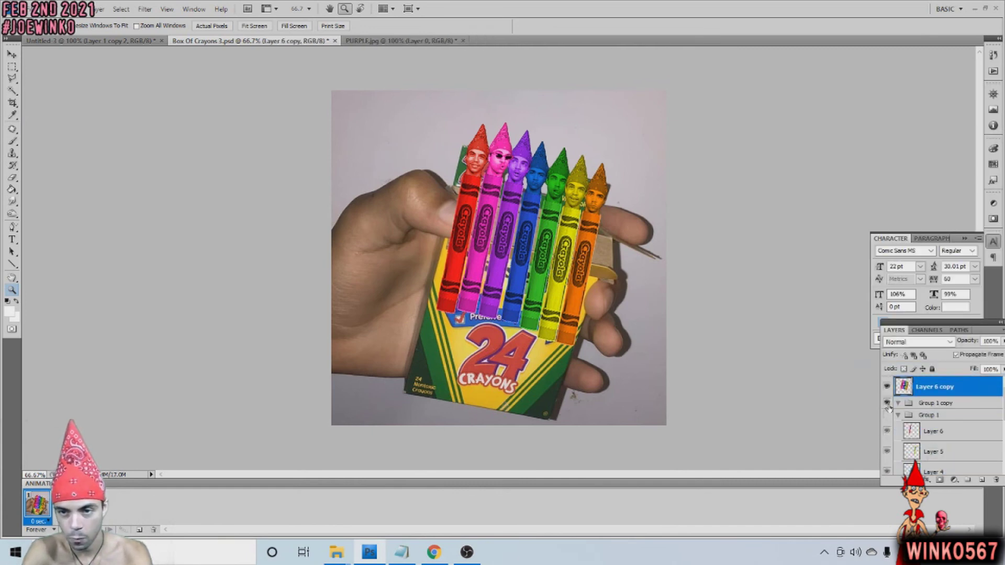
Set the merged crayons layer to 55% opacity and shift it up slightly.
{"action": "double_click", "coordinate": [973, 386]}
{"action": "type", "text": "55"}
{"action": "left_click", "coordinate": [907, 219]}
{"action": "key", "text": "v"}
{"action": "left_click_drag", "start_coordinate": [467, 275], "coordinate": [472, 258]}
Lasso the box's front flap and delete the crayon parts covering it.
{"action": "left_click", "coordinate": [12, 77]}
{"action": "key", "text": "ctrl+plus"}
{"action": "key", "text": "ctrl+plus"}
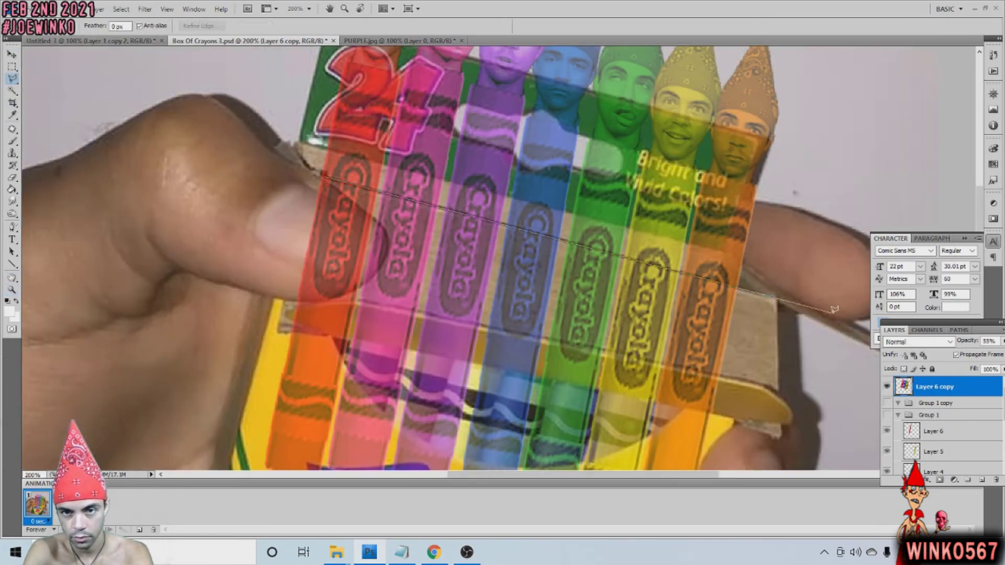
{"action": "left_click", "coordinate": [838, 313]}
{"action": "left_click", "coordinate": [361, 108]}
{"action": "key", "text": "Delete"}
{"action": "key", "text": "m"}
Restore the merged crayons to full opacity and select the hand-and-box photo layer.
{"action": "key", "text": "z"}
{"action": "key", "text": "ctrl+minus"}
{"action": "key", "text": "ctrl+minus"}
{"action": "double_click", "coordinate": [968, 387]}
{"action": "left_click", "coordinate": [897, 218]}
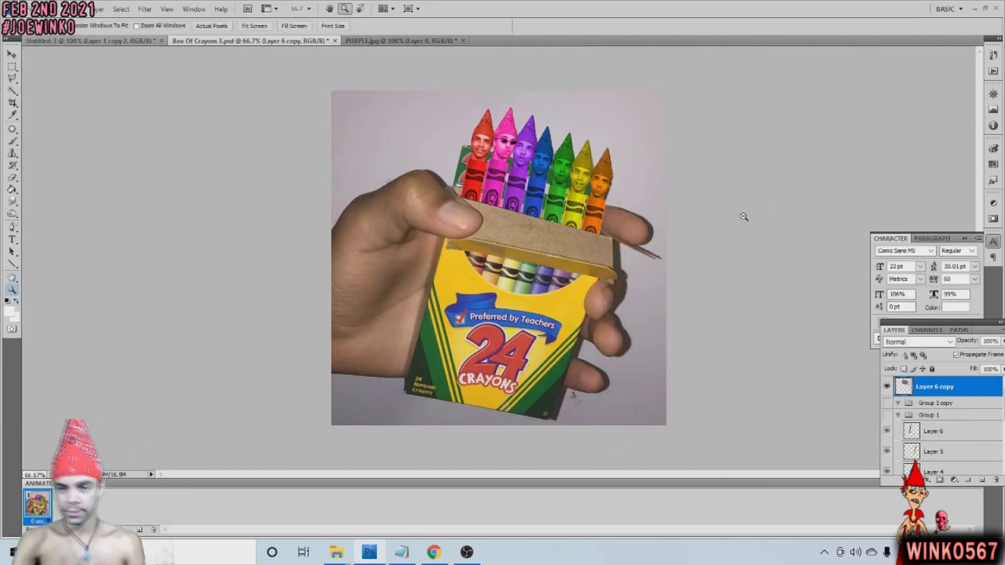
{"action": "scroll", "coordinate": [941, 429], "scroll_direction": "down", "scroll_amount": 5}
{"action": "left_click", "coordinate": [934, 445]}
{"action": "left_click", "coordinate": [78, 9]}
Apply Vibrance to the photo, then boost the merged crayons' vibrance to +40.
{"action": "left_click", "coordinate": [246, 42]}
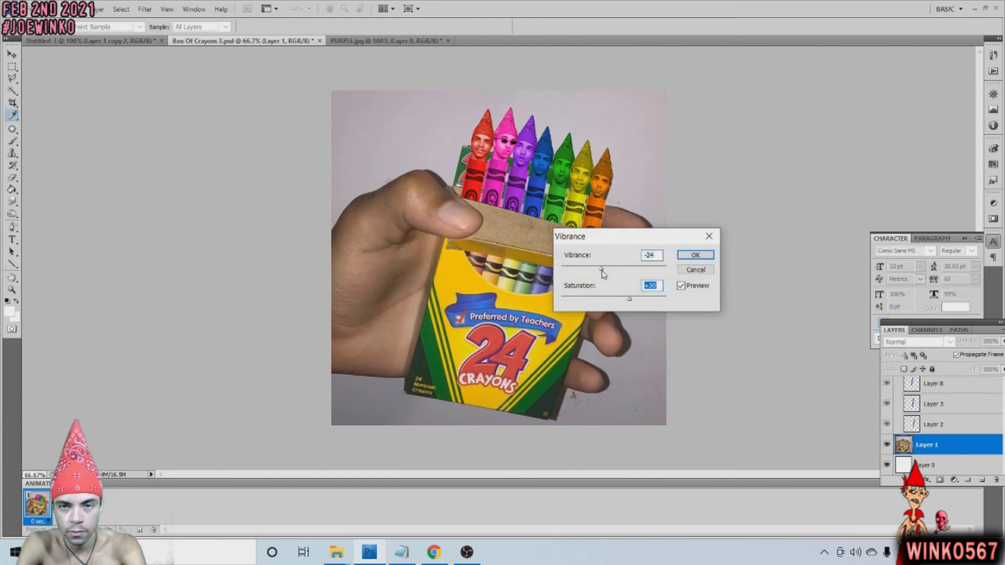
{"action": "key", "text": "Escape"}
{"action": "scroll", "coordinate": [930, 404], "scroll_direction": "up", "scroll_amount": 3}
{"action": "left_click", "coordinate": [934, 387]}
{"action": "left_click", "coordinate": [78, 9]}
{"action": "left_click", "coordinate": [285, 99]}
{"action": "left_click_drag", "start_coordinate": [613, 269], "coordinate": [635, 271]}
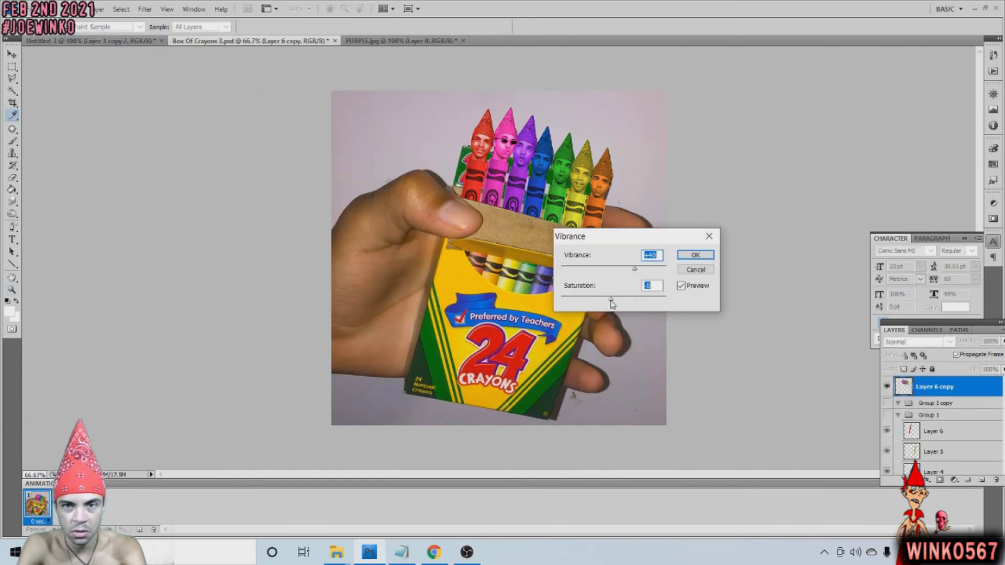
{"action": "left_click", "coordinate": [695, 254]}
Add a top-left caption: the owner's name with 'Box of Crayons', 'Feb 2nd 2021', and name hashtags.
{"action": "key", "text": "t"}
{"action": "left_click", "coordinate": [380, 299]}
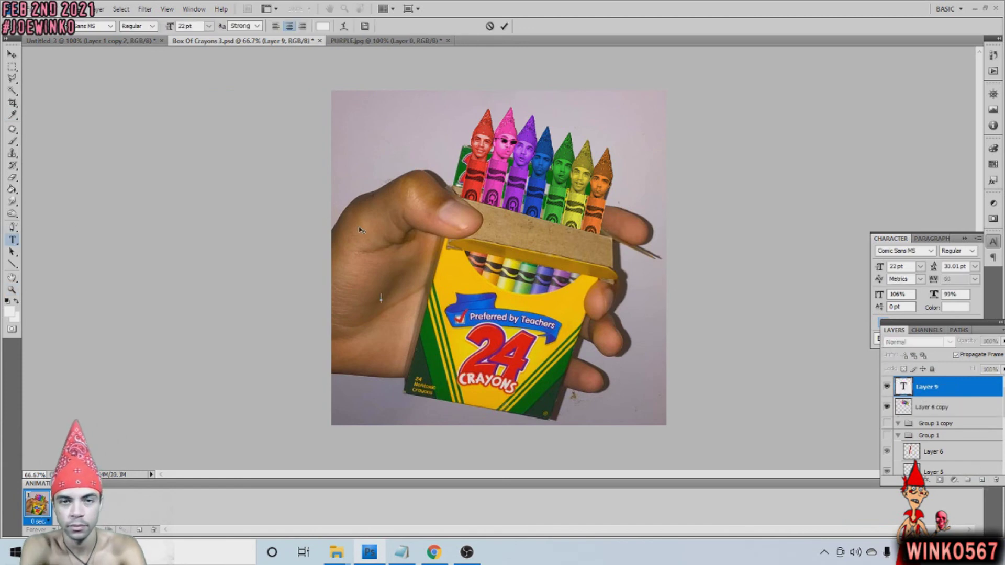
{"action": "type", "text": "Joe Winko's Box of Crayons Feb 2nd 2021 "}
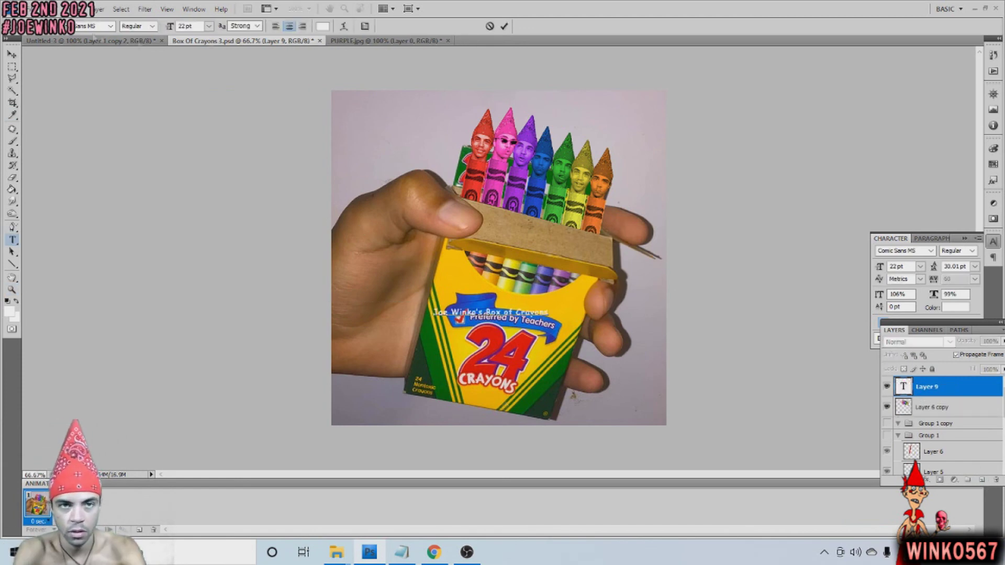
{"action": "type", "text": "#JoeWinko #JoeWinko4Ever"}
{"action": "left_click_drag", "start_coordinate": [615, 304], "coordinate": [465, 174]}
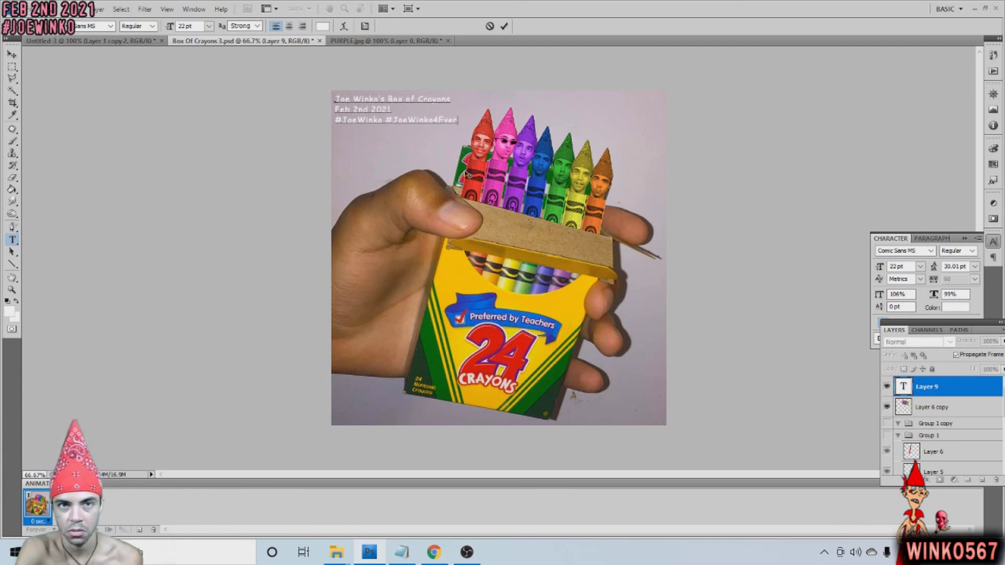
{"action": "left_click", "coordinate": [939, 480]}
Give the caption a widened drop shadow and change its anti-aliasing.
{"action": "left_click", "coordinate": [958, 405]}
{"action": "mouse_move", "coordinate": [756, 296]}
{"action": "left_mouse_down"}
{"action": "mouse_move", "coordinate": [785, 299]}
{"action": "mouse_move", "coordinate": [759, 309]}
{"action": "left_mouse_up"}
{"action": "left_click", "coordinate": [902, 219]}
{"action": "left_click", "coordinate": [257, 26]}
{"action": "left_click", "coordinate": [12, 66]}
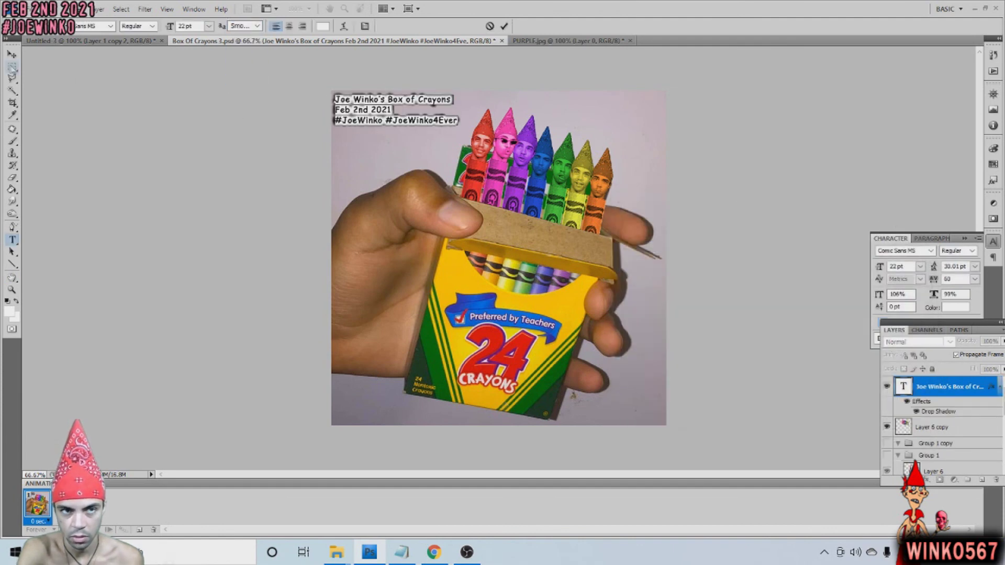
Save the file as Box Of Crayons 4.psd.
{"action": "left_click", "coordinate": [18, 9]}
{"action": "left_click", "coordinate": [89, 126]}
{"action": "key", "text": "Return"}
Export a PNG copy named with the owner's name and 'Box of Crayons'.
{"action": "key", "text": "Return"}
{"action": "left_click", "coordinate": [89, 125]}
{"action": "left_click", "coordinate": [530, 379]}
{"action": "left_click", "coordinate": [523, 495]}
{"action": "type", "text": "Joe Winko's Box of Crayons"}
{"action": "key", "text": "Return"}
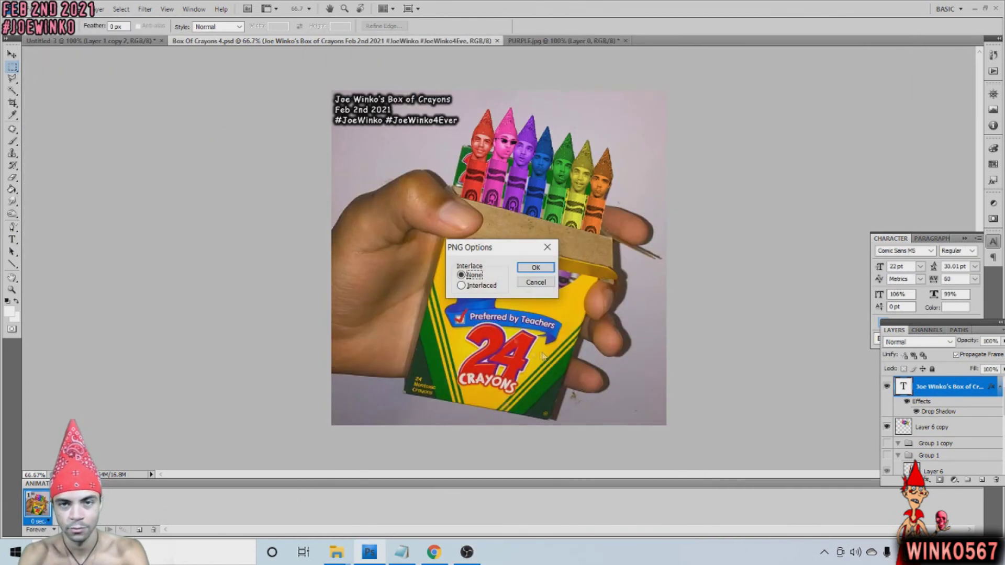
{"action": "key", "text": "Return"}
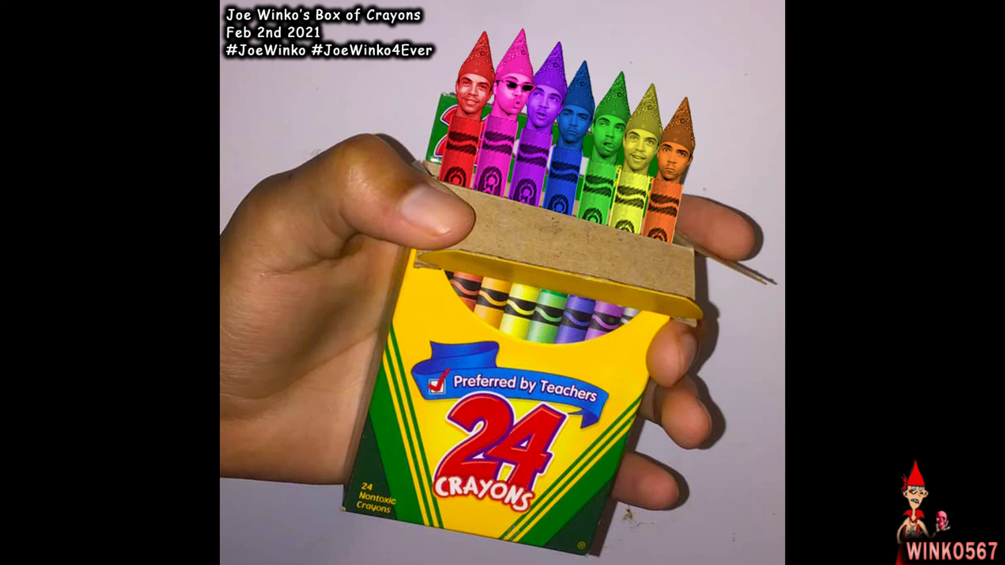